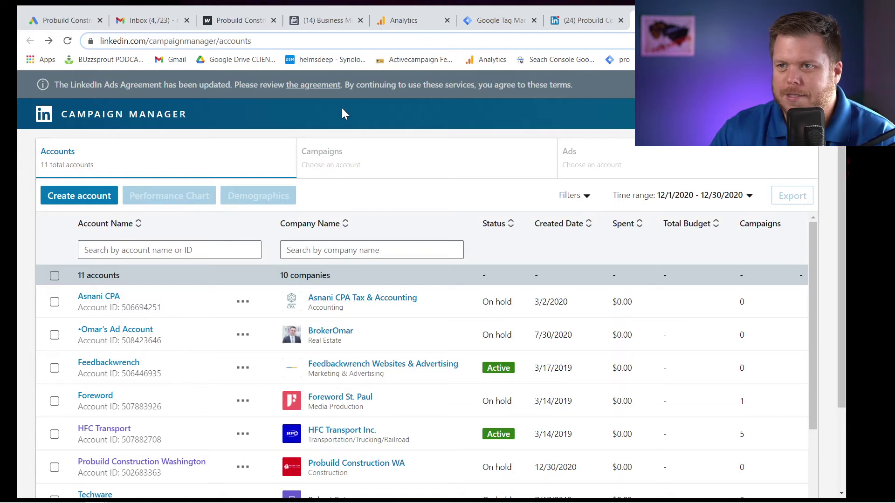
# Review which company pages the account manages from the Probuild Construction WA page.
pyautogui.click(559, 20)
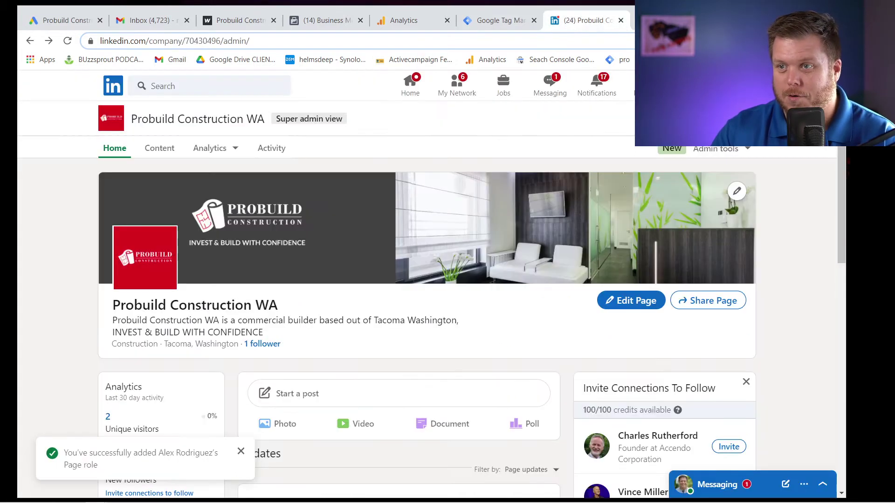
pyautogui.click(645, 86)
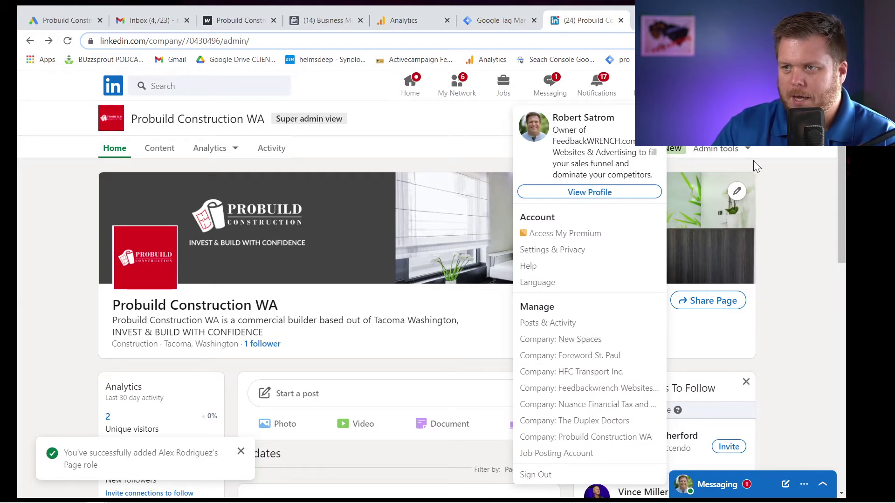
pyautogui.click(800, 147)
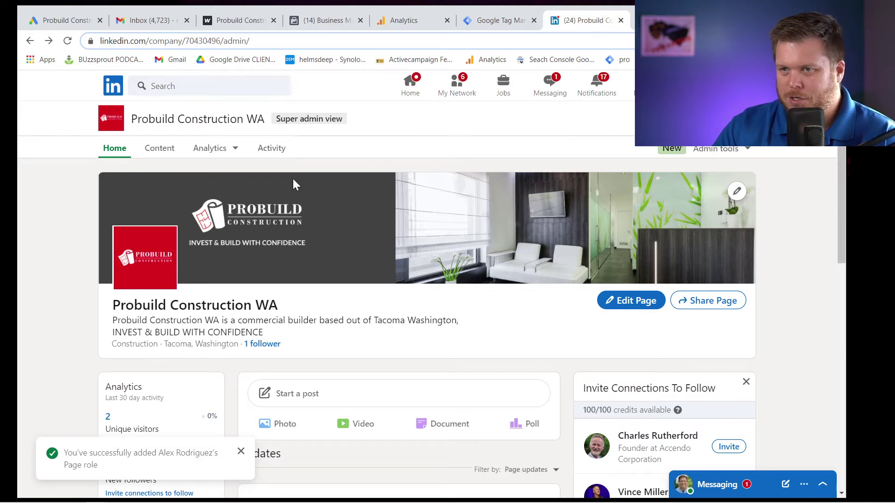
pyautogui.click(715, 149)
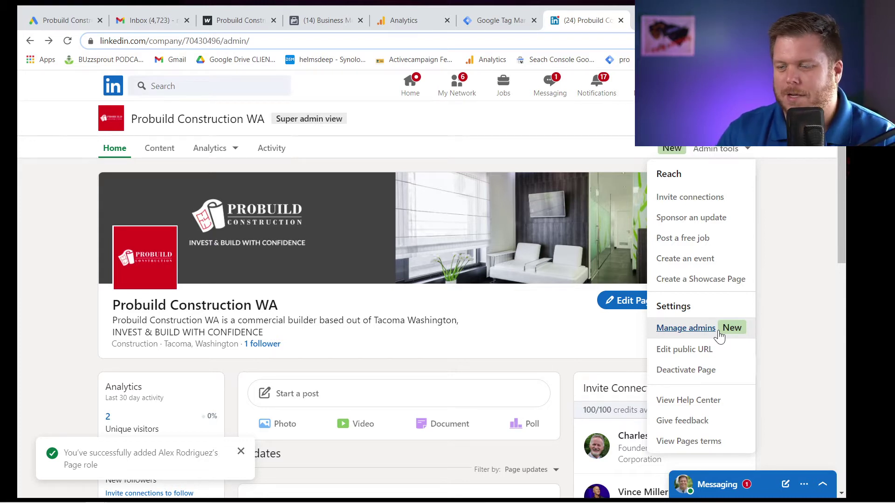
pyautogui.click(831, 242)
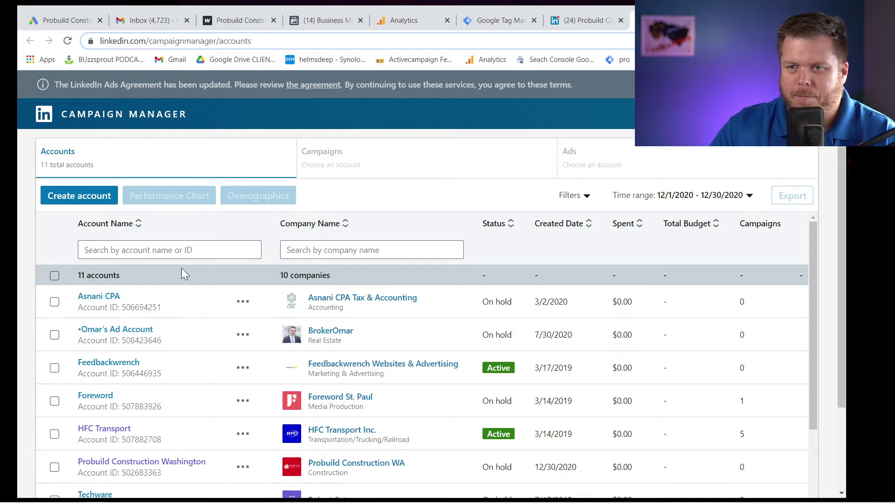
# Start a new ad account named 'Probuild W' and proceed to linking a LinkedIn Page.
pyautogui.click(58, 199)
pyautogui.moveTo(363, 157); pyautogui.dragTo(284, 157)
pyautogui.press('BackSpace')
pyautogui.write('{rp')
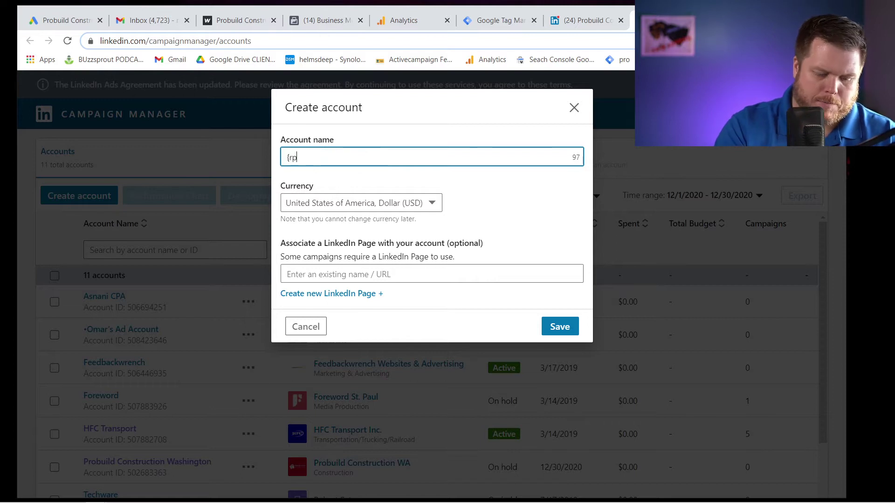
pyautogui.write('bio;d')
pyautogui.press('BackSpace')
pyautogui.press('BackSpace')
pyautogui.press('BackSpace')
pyautogui.press('BackSpace')
pyautogui.press('BackSpace')
pyautogui.press('BackSpace')
pyautogui.press('BackSpace')
pyautogui.press('BackSpace')
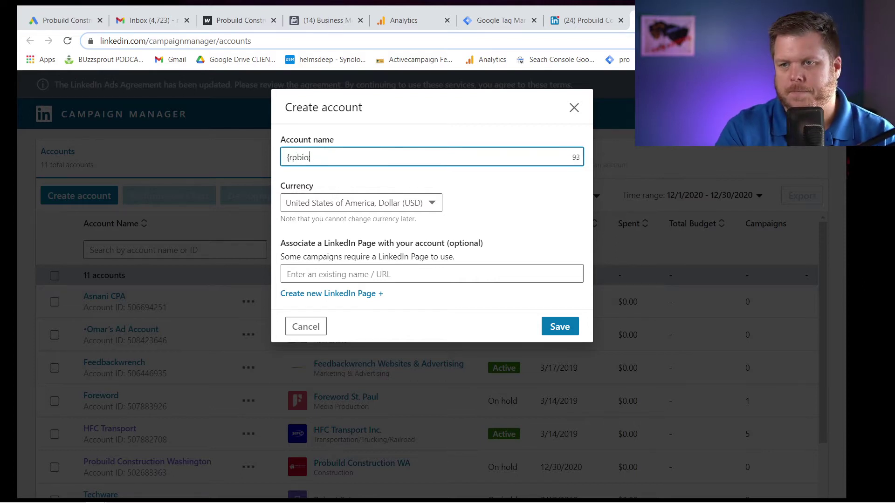
pyautogui.write('Probuild ')
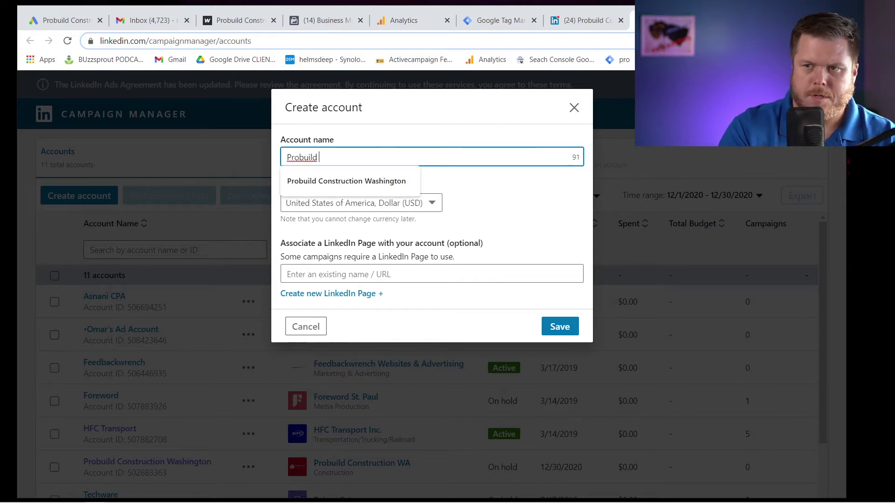
pyautogui.write('WA')
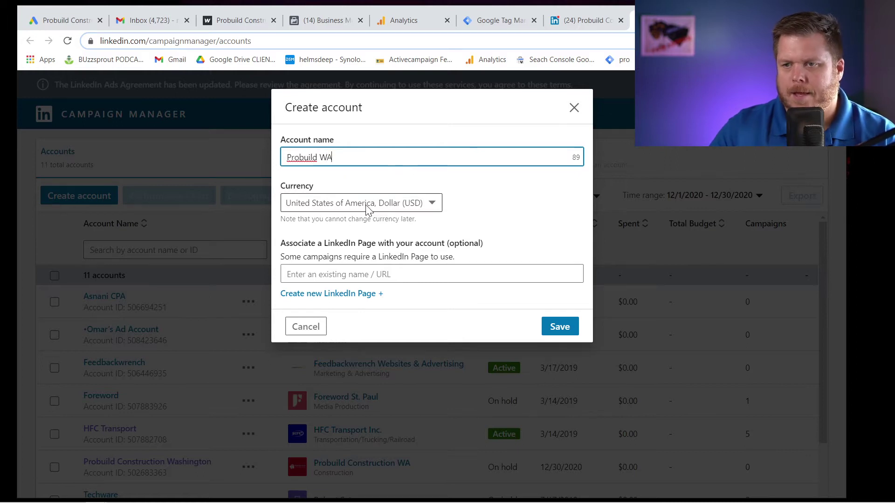
pyautogui.click(372, 274)
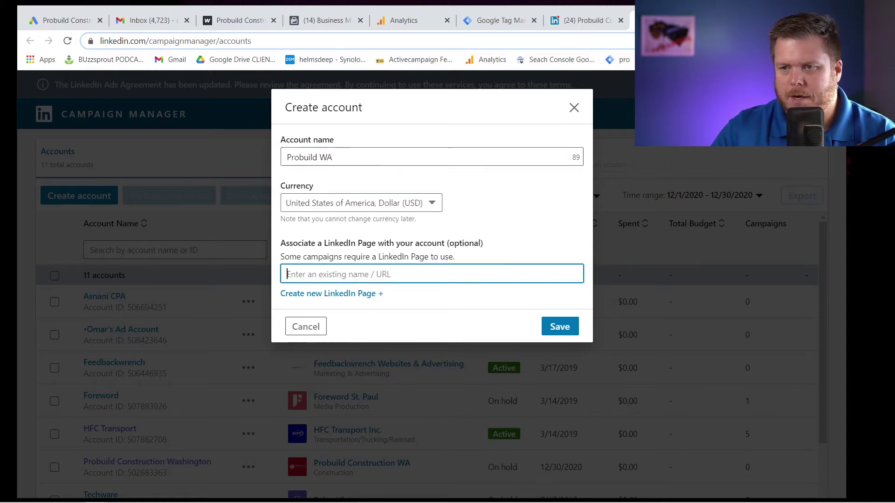
# Paste the Probuild company page address into the form, then cancel the new ad account.
pyautogui.click(577, 21)
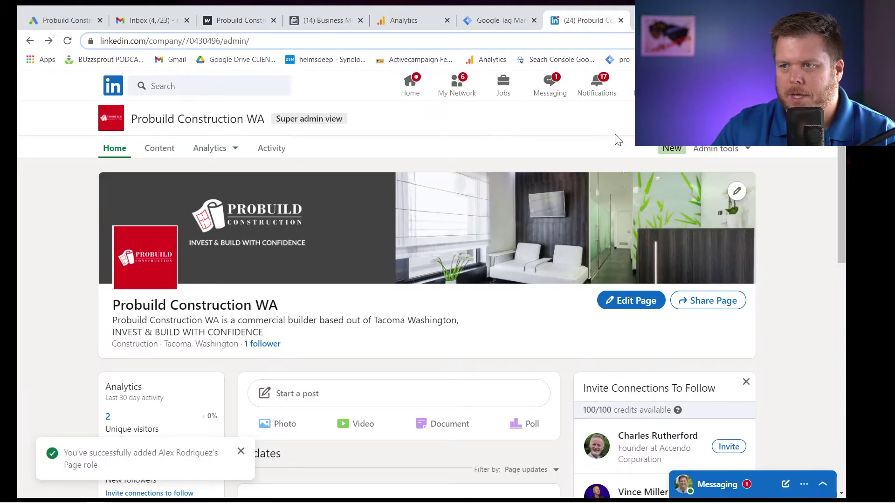
pyautogui.click(712, 119)
pyautogui.click(313, 41)
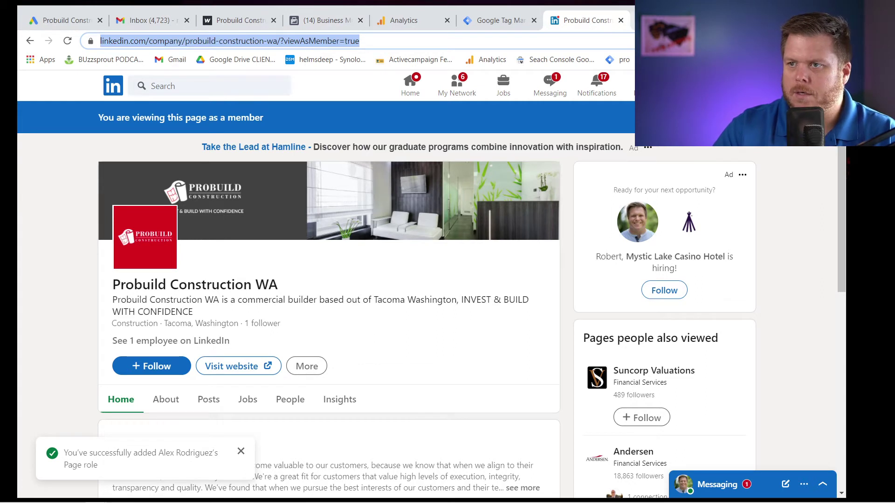
pyautogui.hotkey('ctrl', 'c')
pyautogui.hotkey('ctrl', 'Tab')
pyautogui.hotkey('ctrl', 'v')
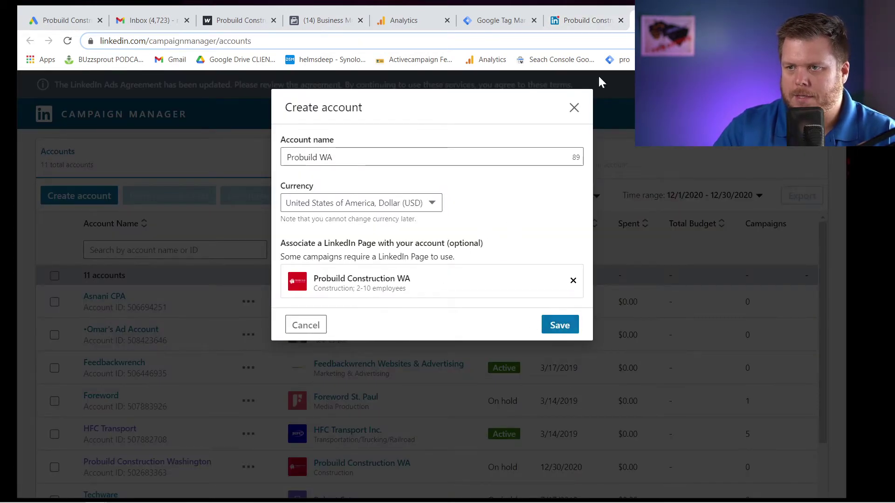
pyautogui.click(574, 108)
# Open the Probuild Construction Washington account's Insight Tag page under Account Assets.
pyautogui.scroll(-3, 384, 359)
pyautogui.scroll(1, 208, 368)
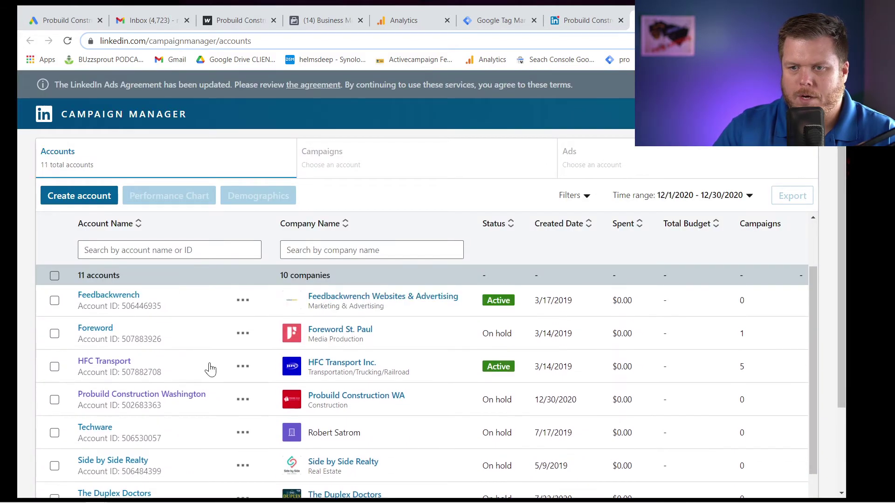
pyautogui.click(150, 401)
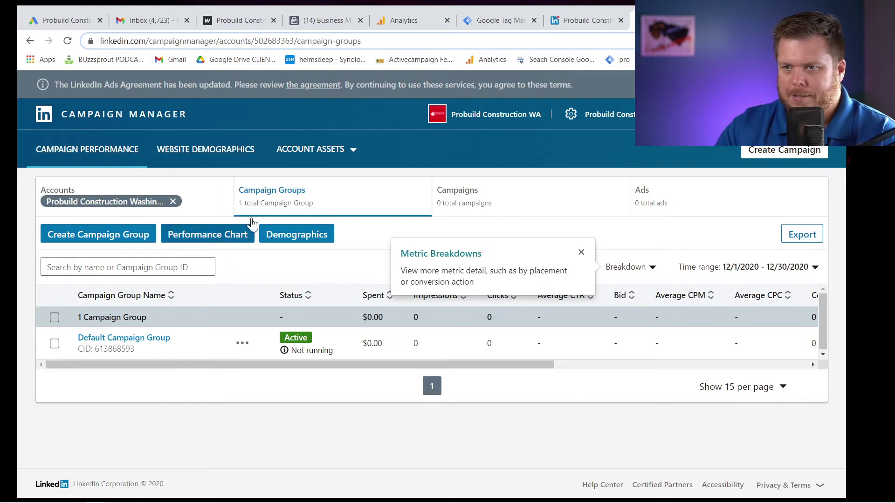
pyautogui.click(331, 152)
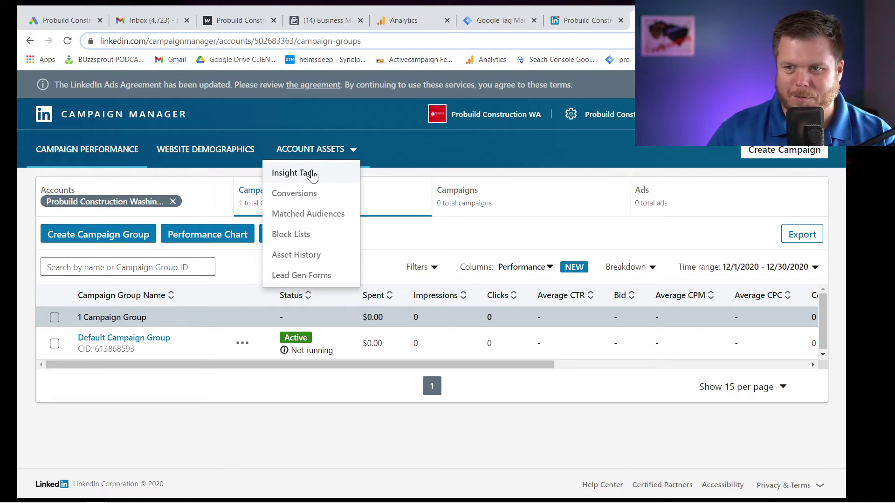
pyautogui.click(311, 174)
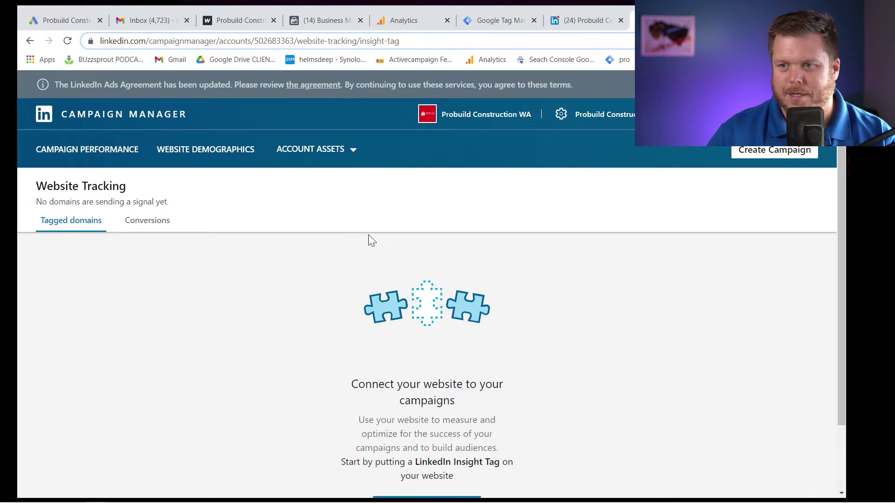
# Begin the Insight Tag install and show the tag-manager instructions, launching Google Tag Manager.
pyautogui.scroll(-2, 662, 275)
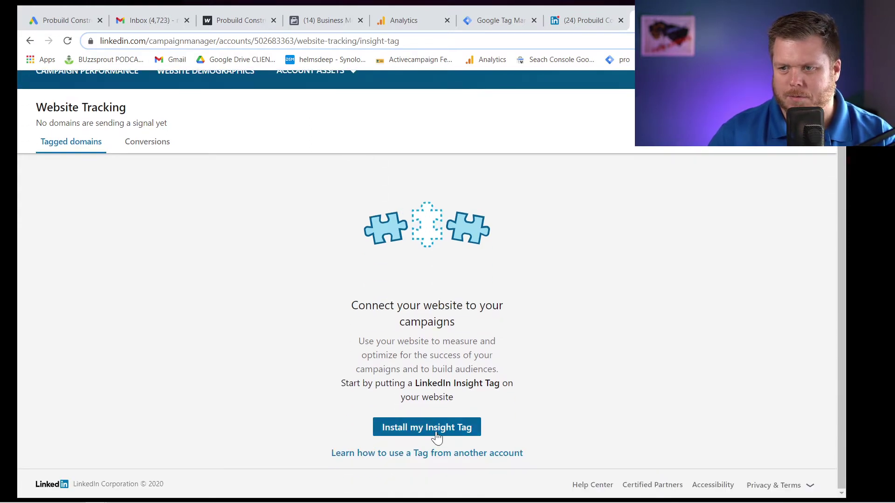
pyautogui.click(437, 437)
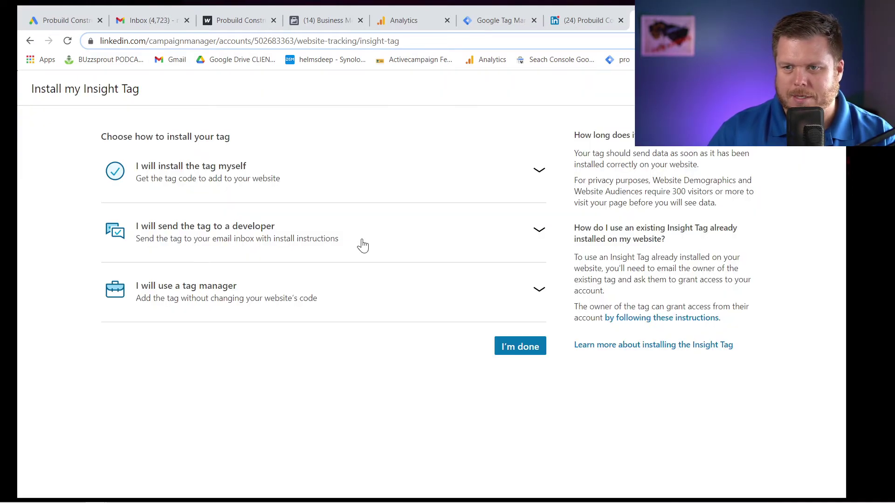
pyautogui.click(168, 172)
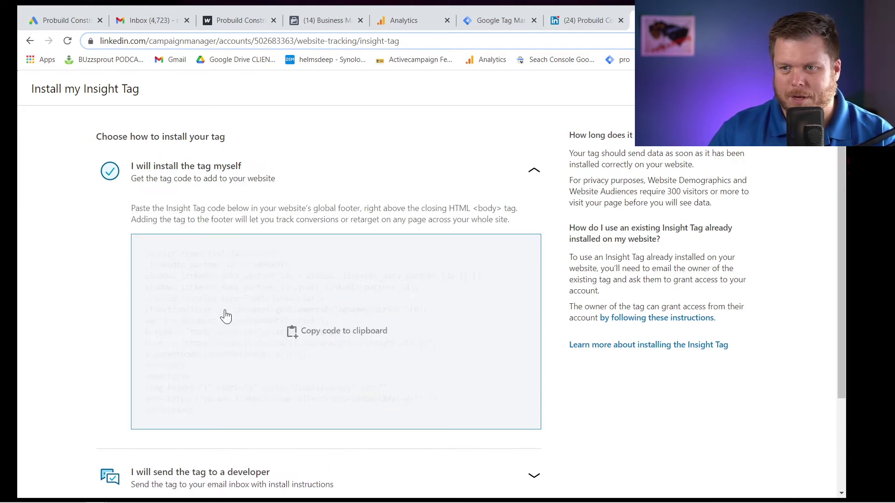
pyautogui.scroll(-3, 93, 252)
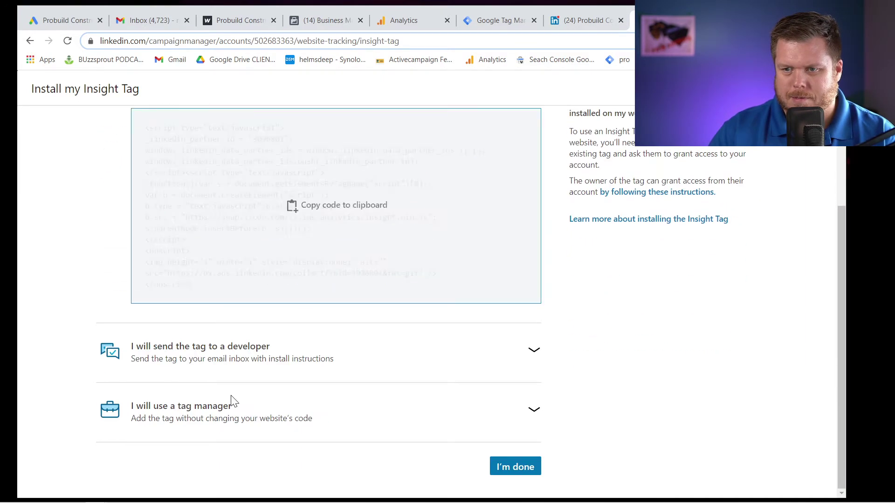
pyautogui.click(290, 429)
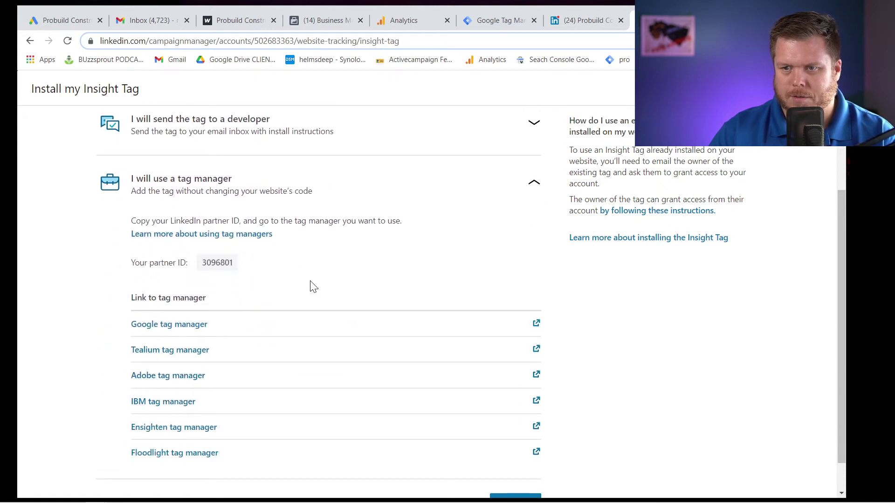
pyautogui.click(221, 333)
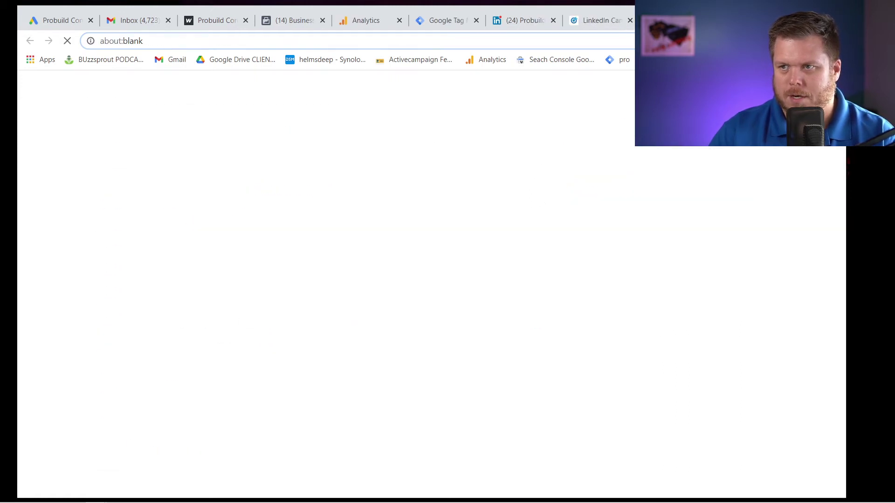
# Create a new Google Tag Manager tag named 'LInkedin INsight Tag' and list its triggers.
pyautogui.click(600, 20)
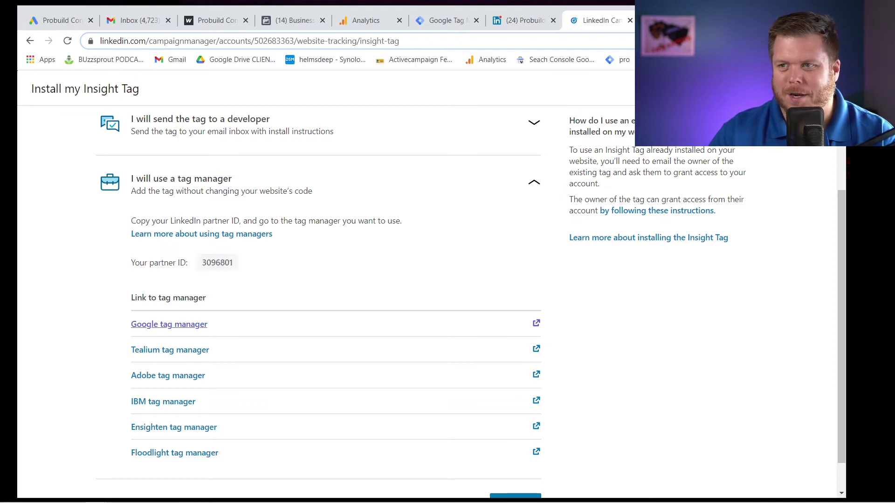
pyautogui.click(456, 23)
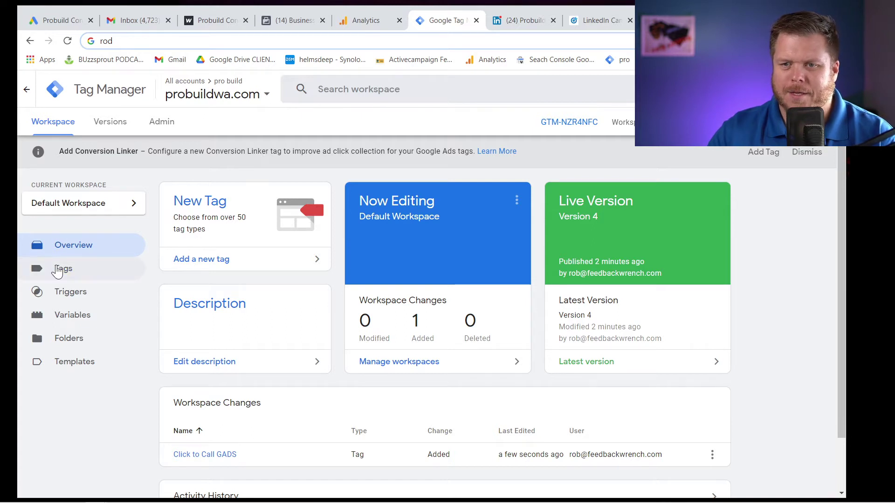
pyautogui.click(58, 270)
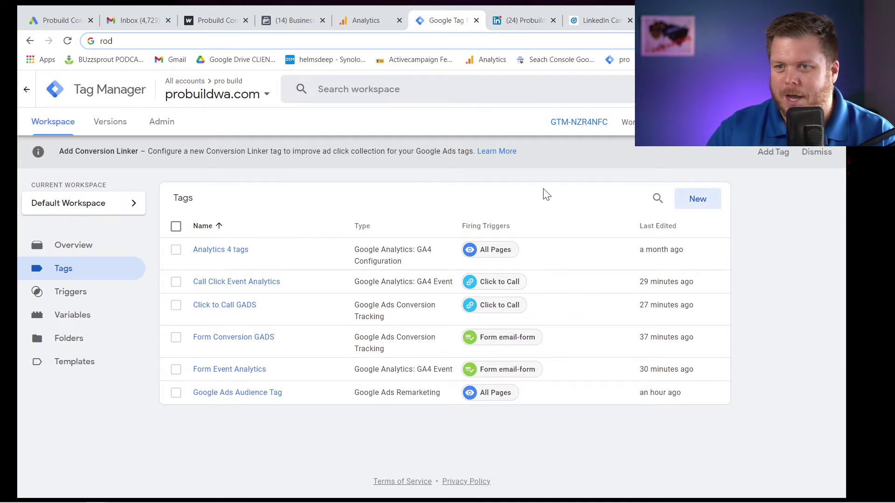
pyautogui.click(703, 203)
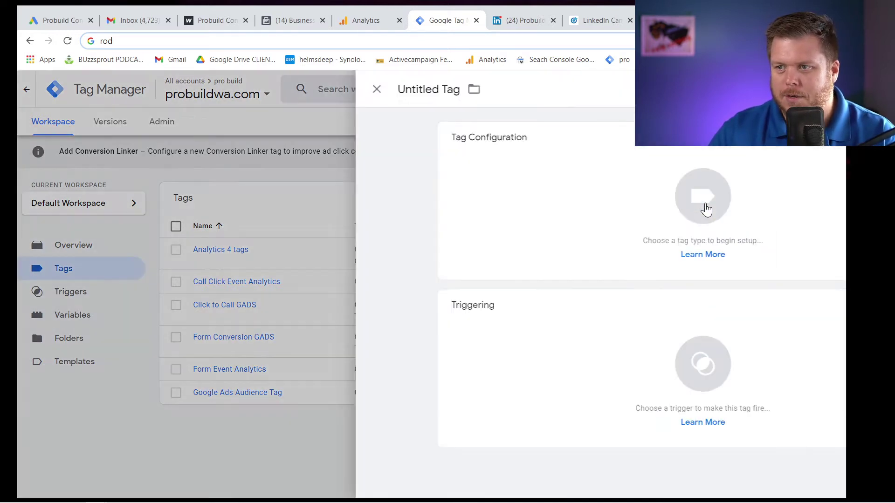
pyautogui.moveTo(256, 90); pyautogui.dragTo(194, 90)
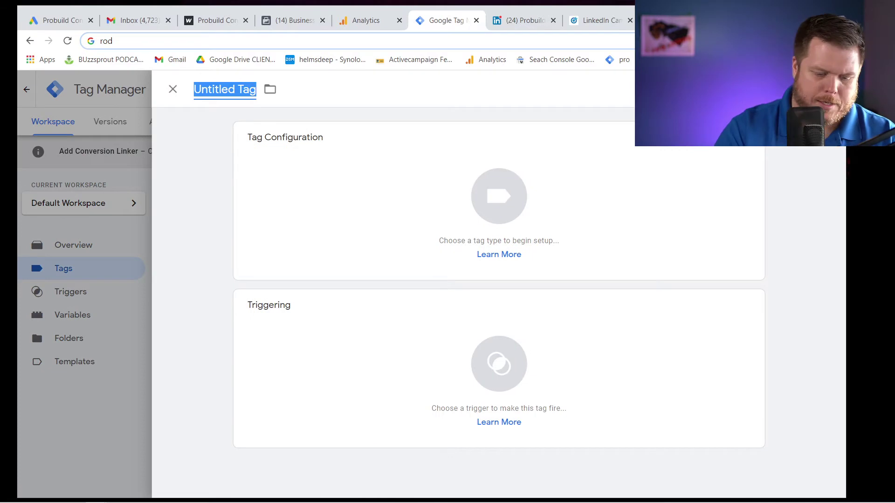
pyautogui.write('LInke')
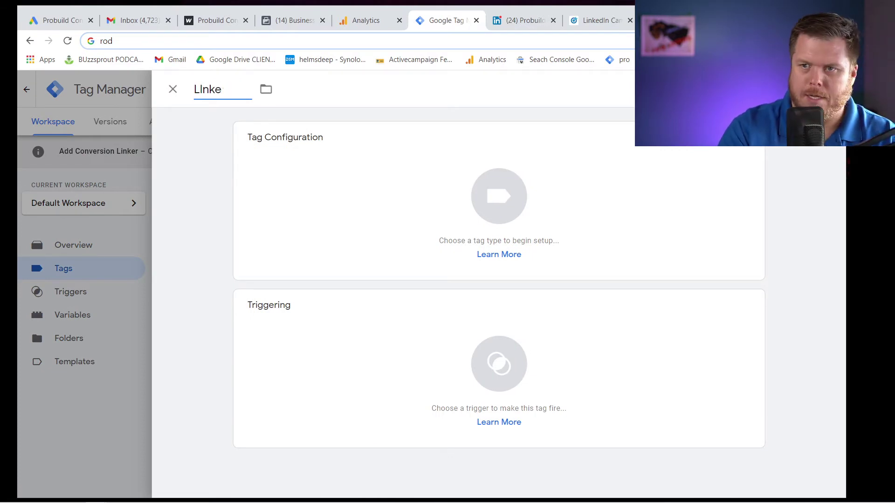
pyautogui.write('din ')
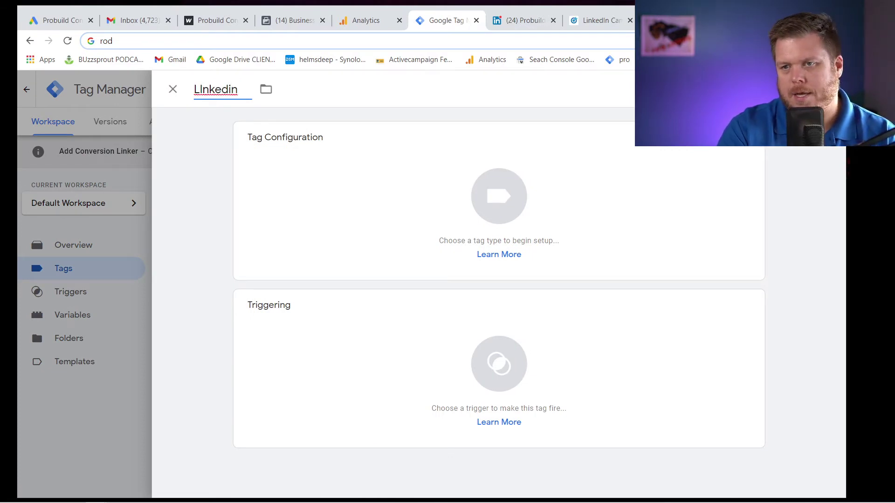
pyautogui.write('INsight Tag')
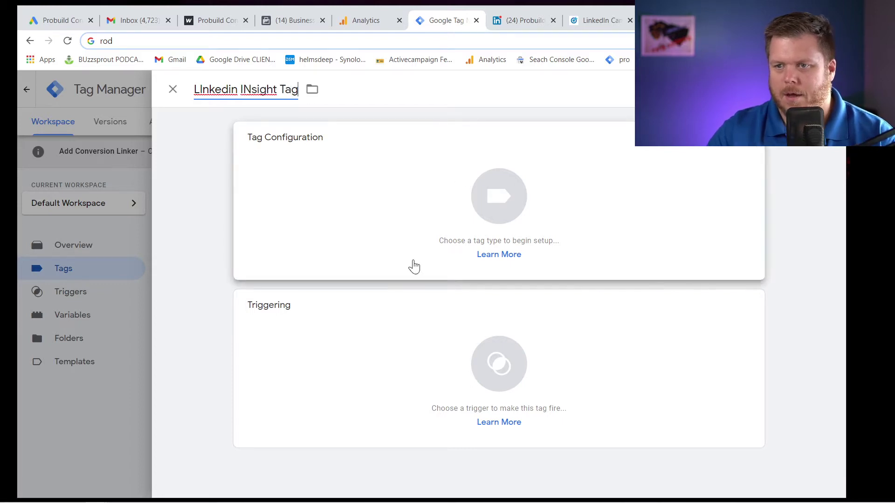
pyautogui.click(496, 347)
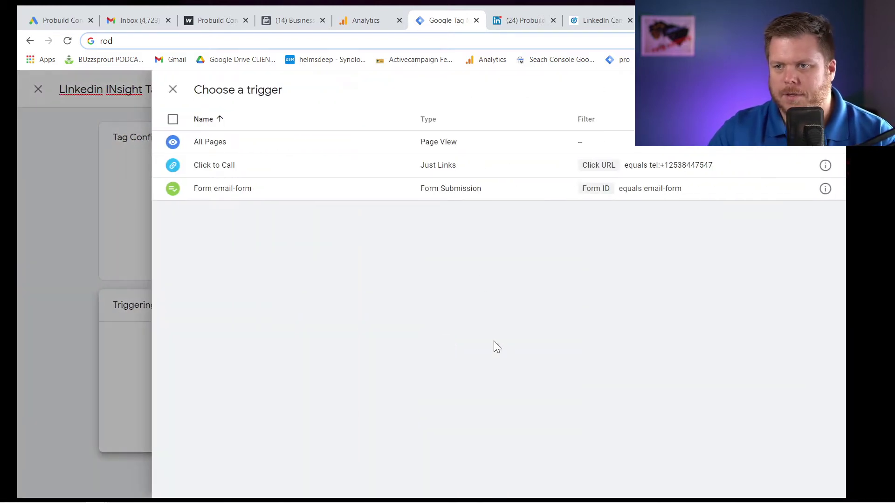
# Set the tag to fire on All Pages with the LinkedIn Insight tag type.
pyautogui.click(219, 142)
pyautogui.click(397, 226)
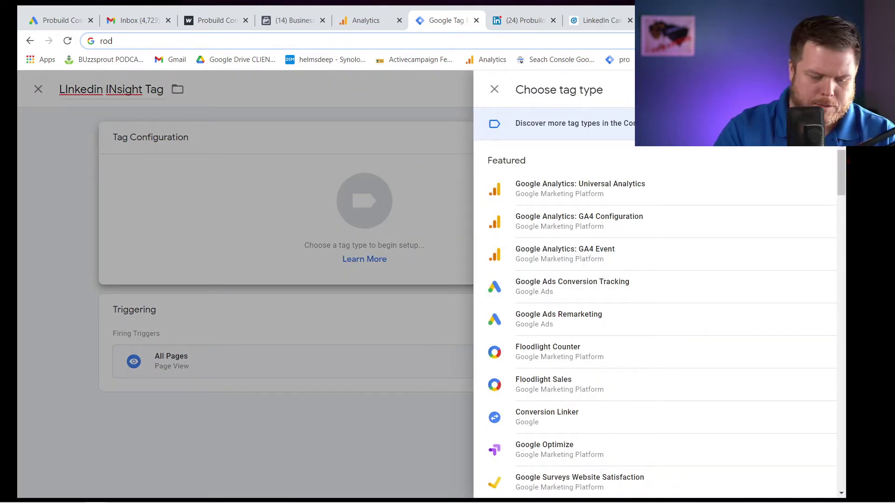
pyautogui.write('linkedin')
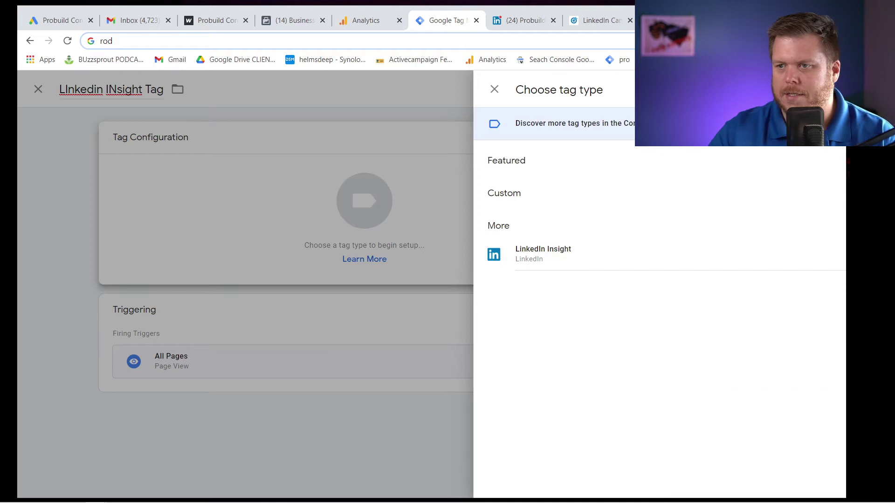
pyautogui.click(547, 255)
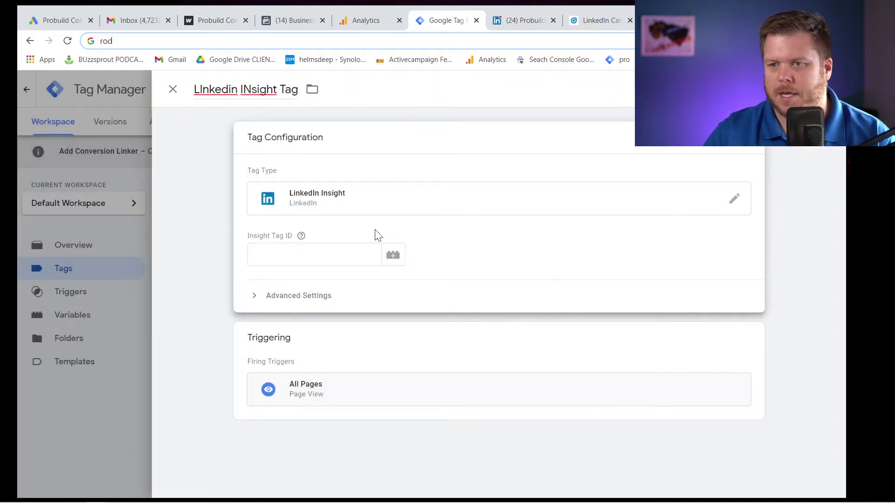
pyautogui.click(314, 254)
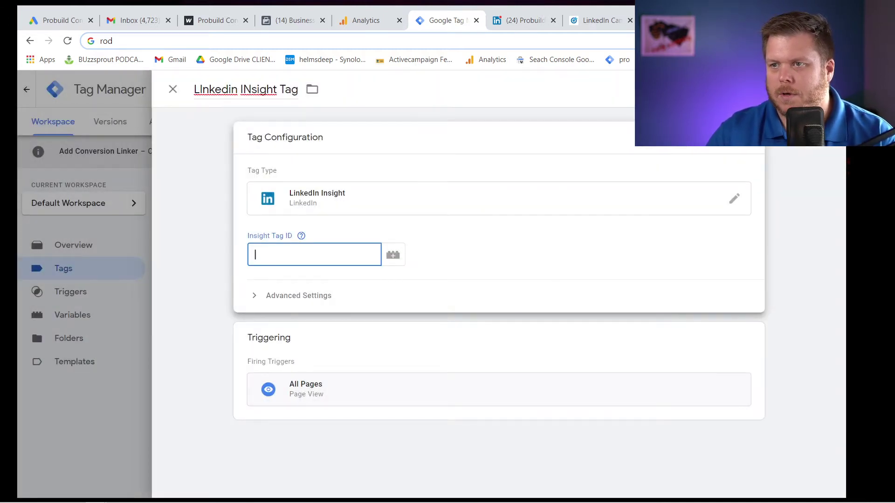
# Copy partner ID 3096801 from Campaign Manager into the Insight Tag ID and save the tag.
pyautogui.click(662, 20)
pyautogui.click(594, 21)
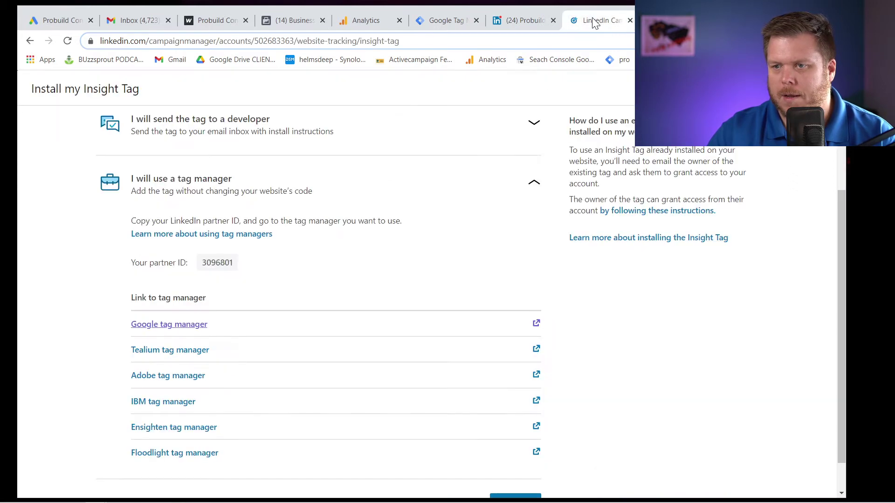
pyautogui.click(220, 268)
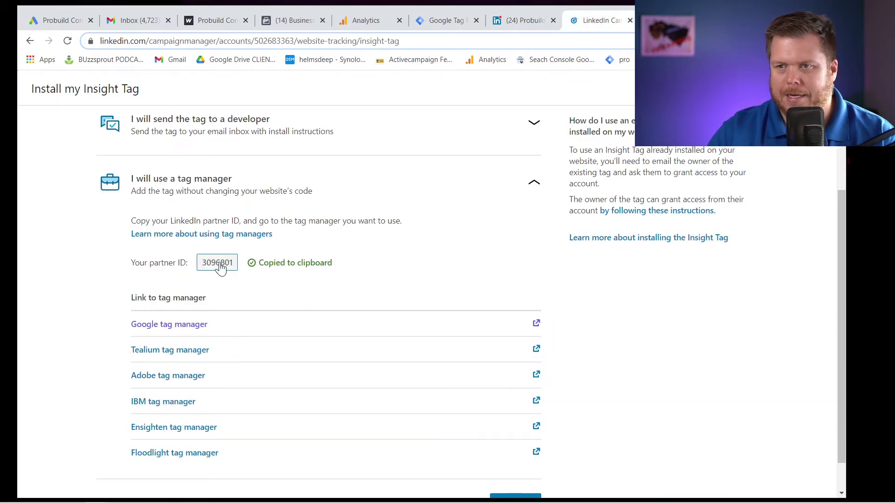
pyautogui.click(518, 20)
pyautogui.click(443, 20)
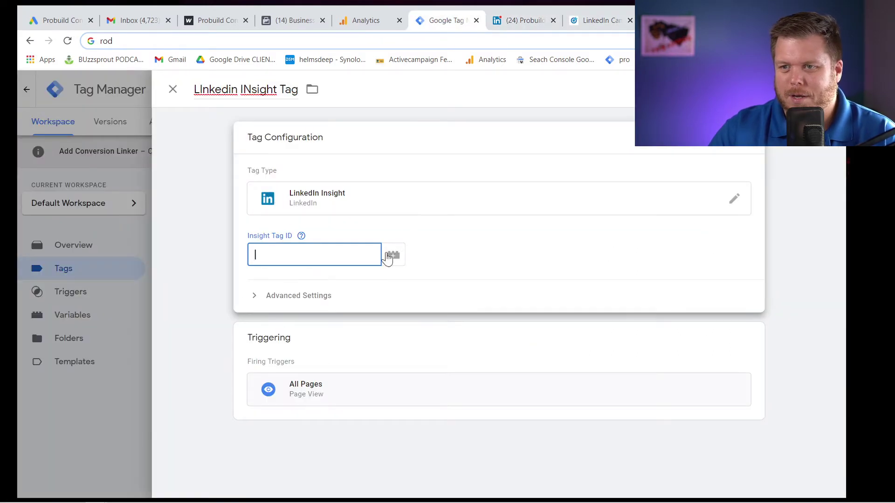
pyautogui.hotkey('ctrl', 'v')
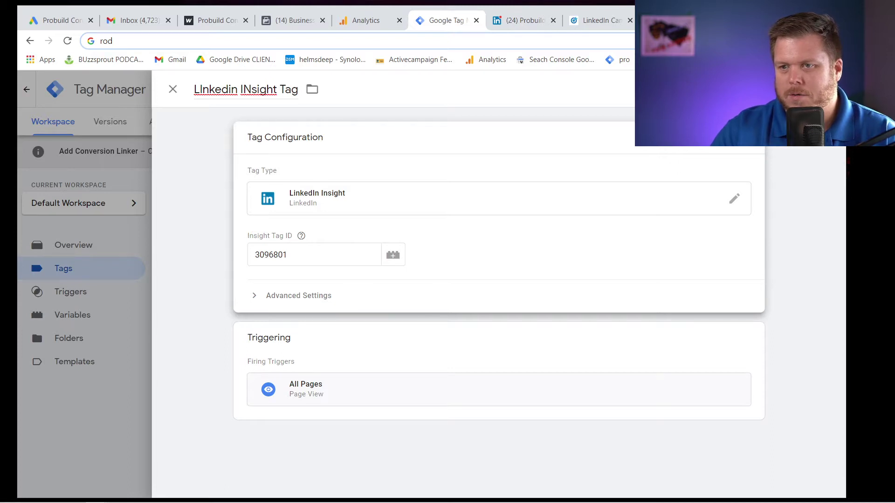
pyautogui.click(820, 89)
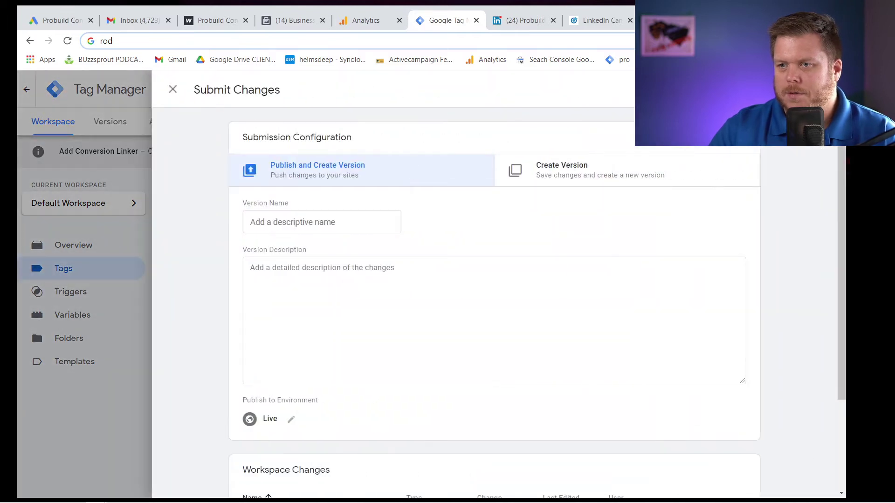
# Publish the changes as Version 5 named 'Linkedin tag done'.
pyautogui.click(322, 222)
pyautogui.write('LInk')
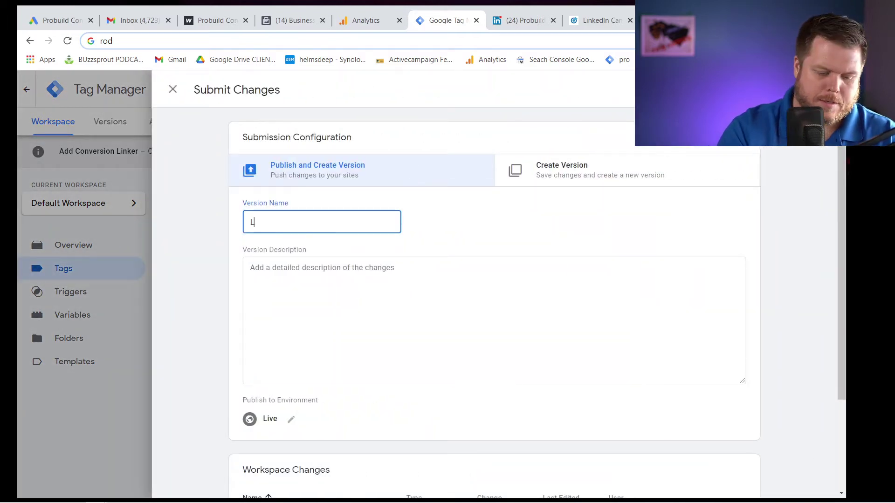
pyautogui.press('BackSpace')
pyautogui.press('BackSpace')
pyautogui.press('BackSpace')
pyautogui.press('BackSpace')
pyautogui.write('Linke')
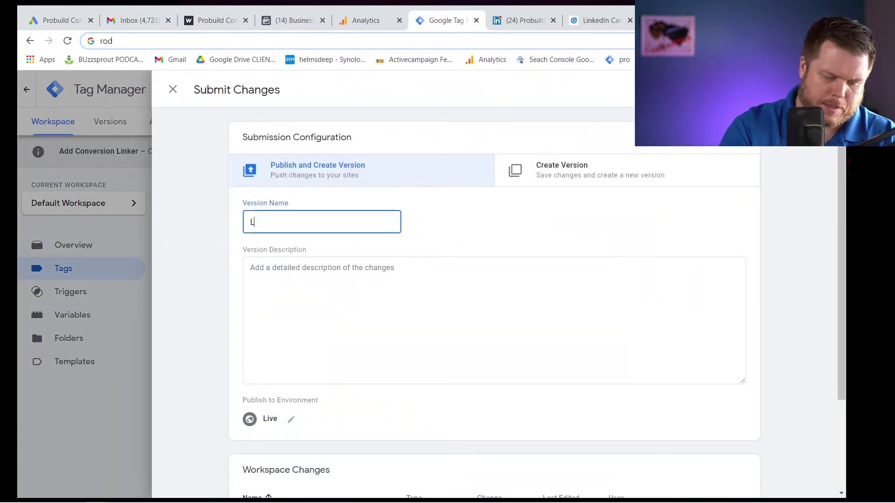
pyautogui.write('din tag done')
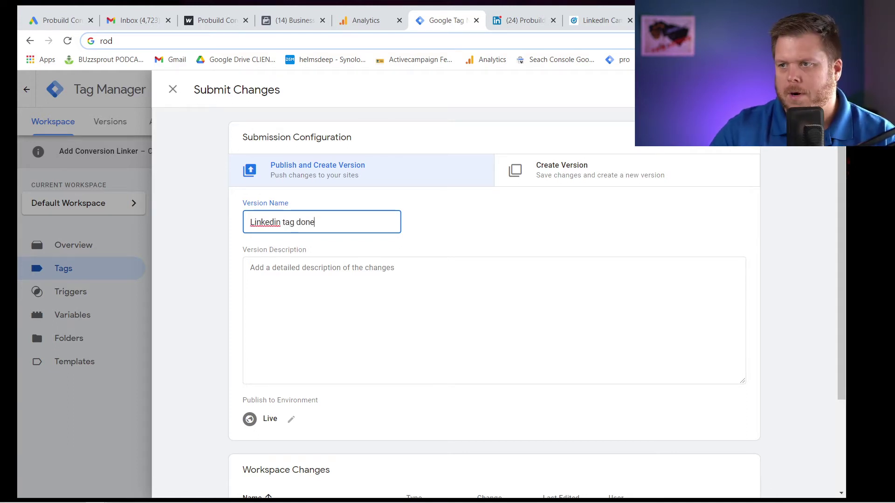
pyautogui.press('Return')
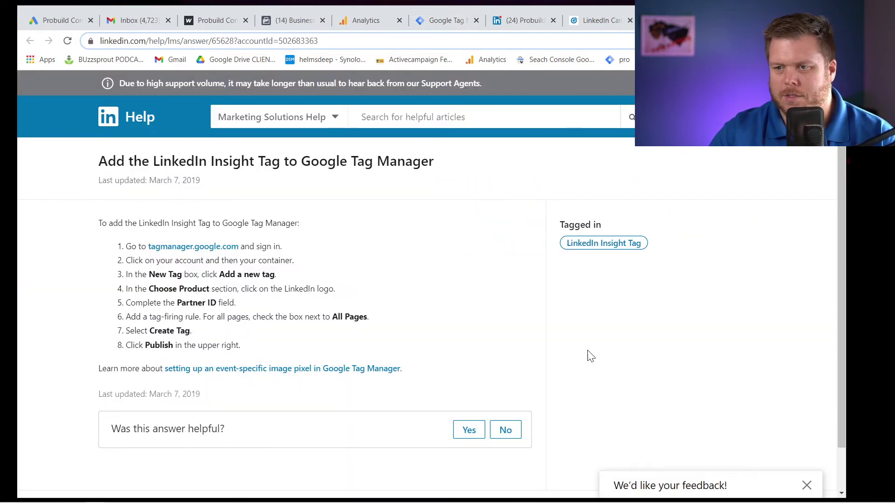
pyautogui.scroll(-1, 582, 373)
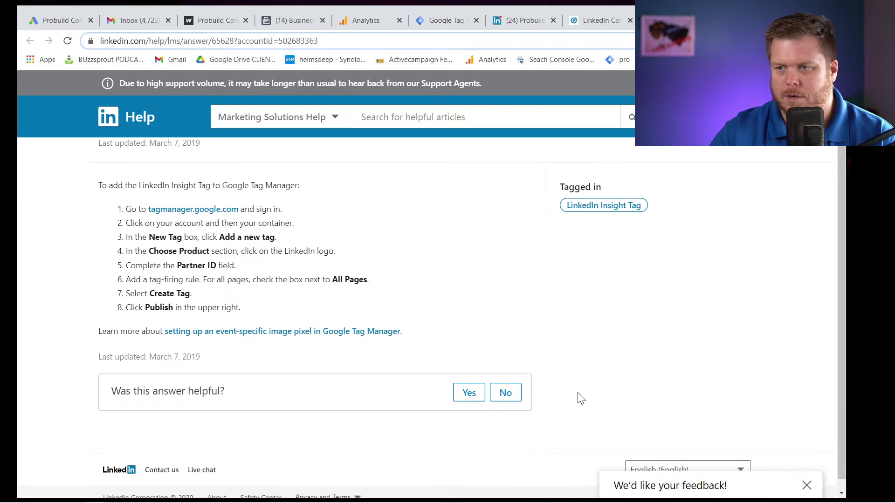
pyautogui.scroll(1, 534, 306)
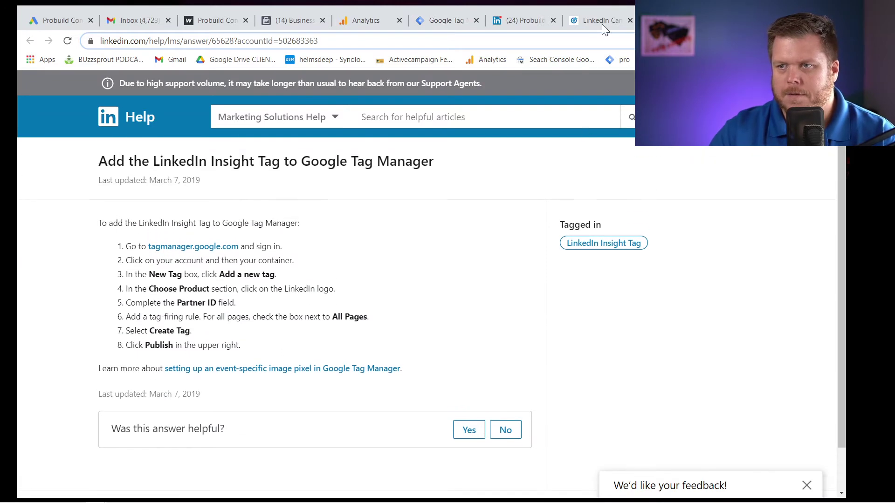
# Check the published version, then return to the Campaign Manager Insight Tag page.
pyautogui.click(456, 22)
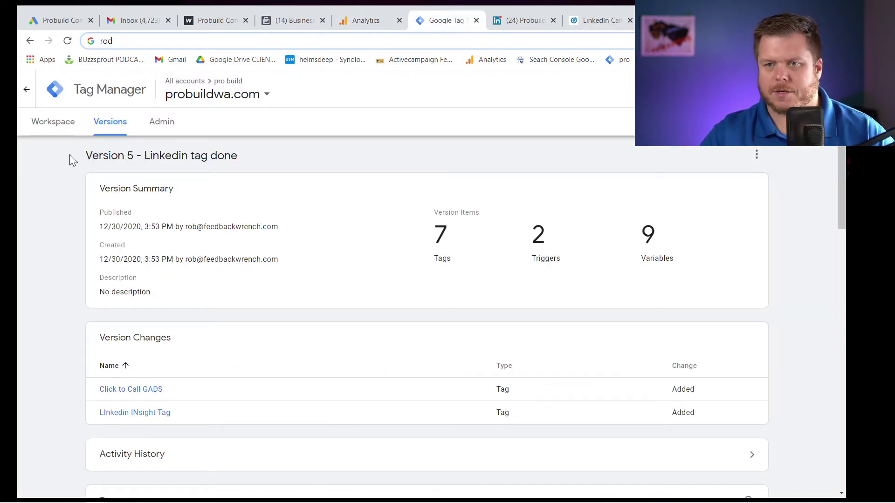
pyautogui.click(55, 122)
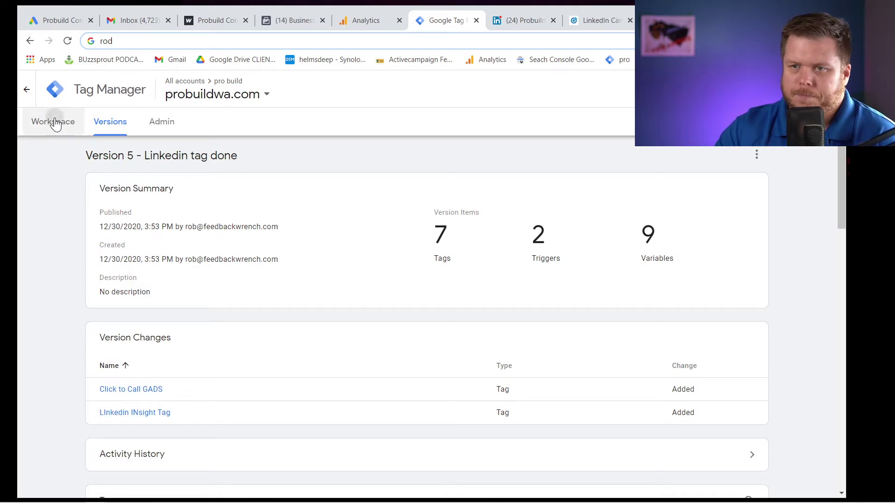
pyautogui.click(676, 20)
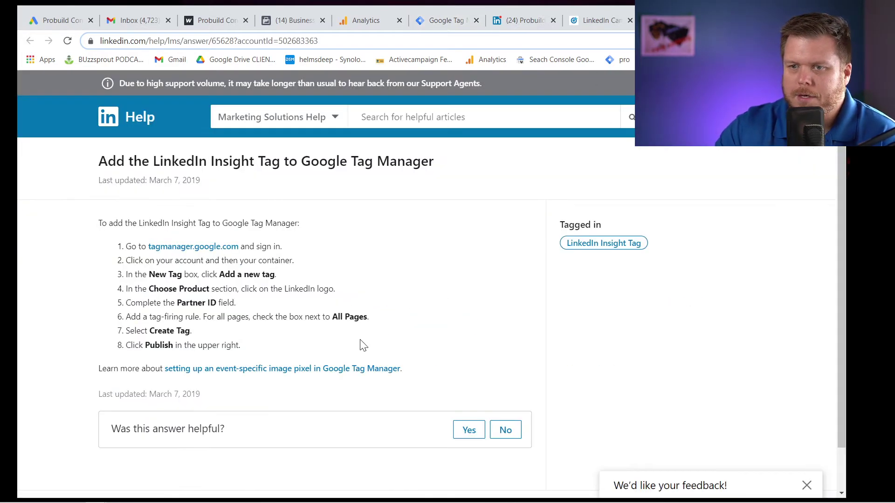
pyautogui.scroll(-1, 376, 325)
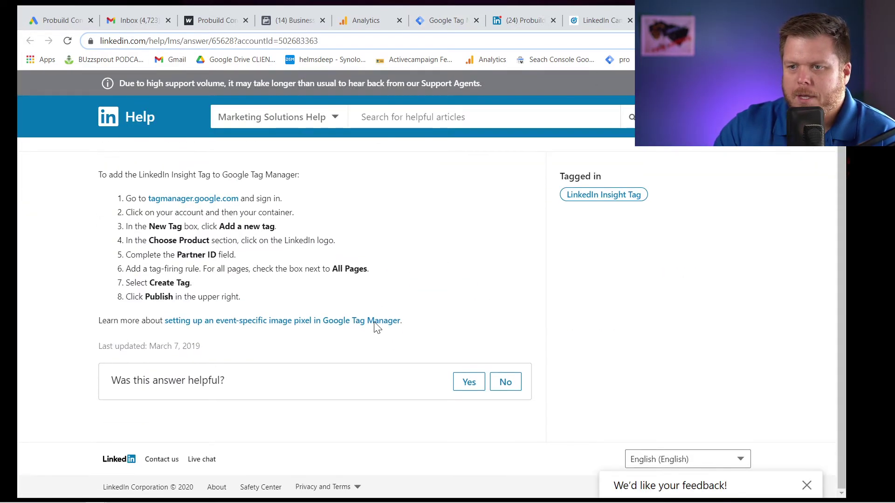
pyautogui.click(582, 19)
# Copy the Insight Tag code from the 'I will install the tag myself' section.
pyautogui.scroll(2, 368, 284)
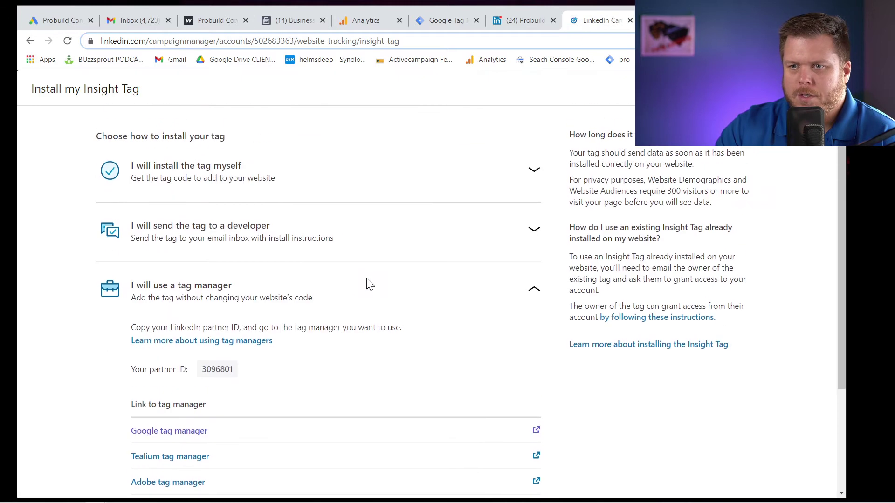
pyautogui.click(216, 173)
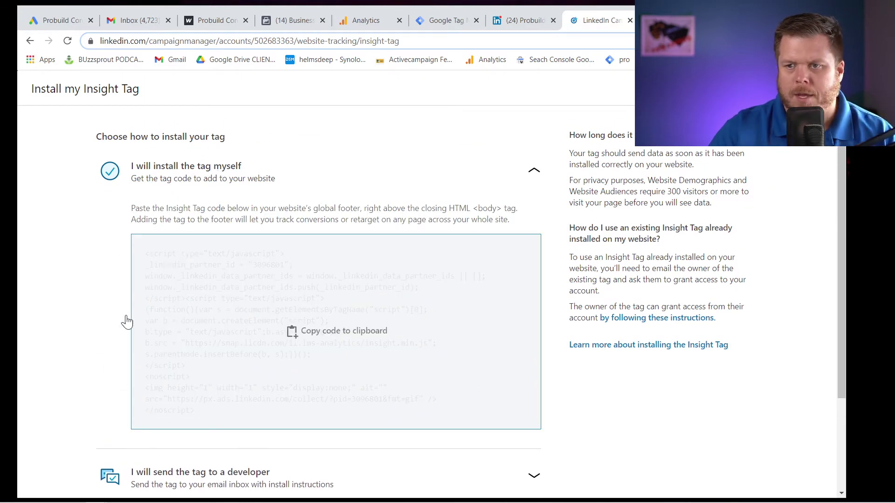
pyautogui.click(195, 283)
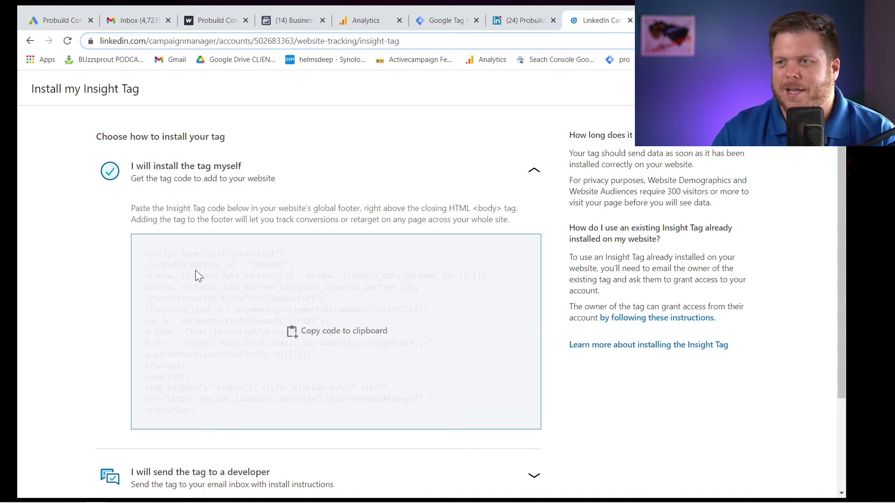
pyautogui.hotkey('ctrl', 't')
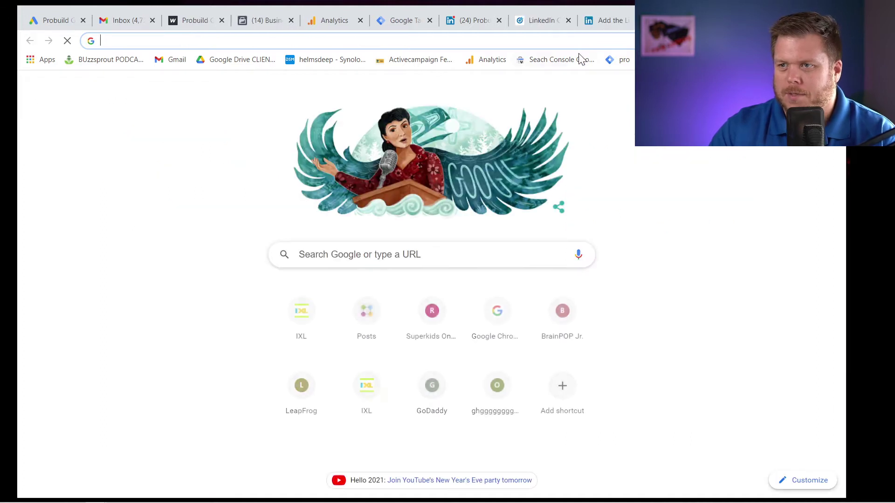
pyautogui.write('wordpr')
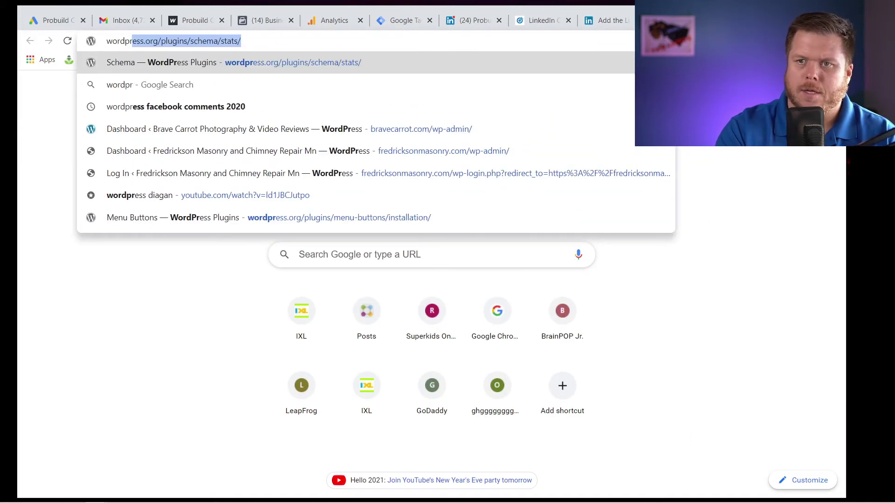
pyautogui.press('BackSpace')
pyautogui.press('BackSpace')
pyautogui.press('BackSpace')
pyautogui.press('BackSpace')
pyautogui.press('BackSpace')
pyautogui.press('BackSpace')
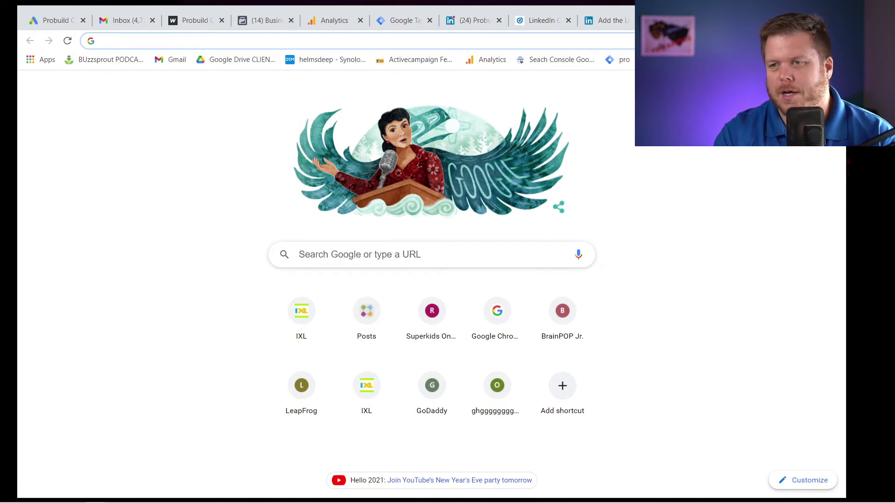
# Mark the Insight Tag installation as done on the Campaign Manager page.
pyautogui.click(601, 20)
pyautogui.click(541, 21)
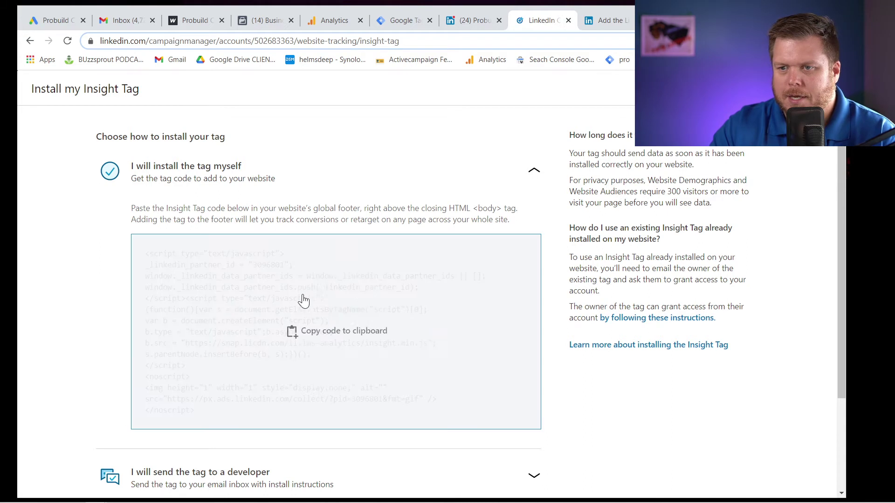
pyautogui.scroll(-1, 331, 330)
pyautogui.scroll(-2, 332, 330)
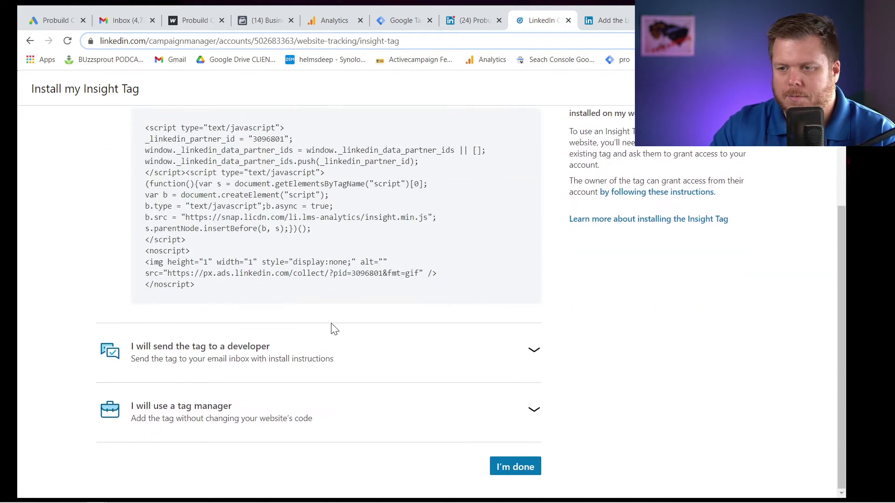
pyautogui.click(529, 466)
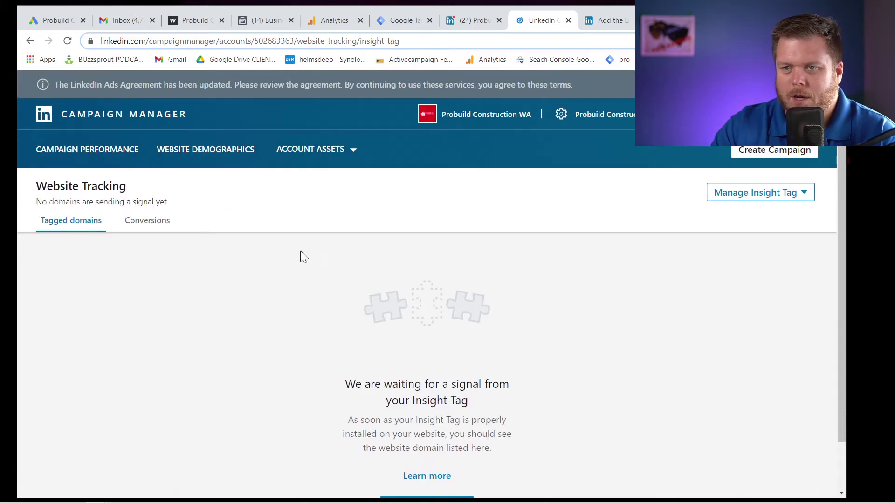
# View the empty website conversions list, then go to the Google Tag Manager workspace.
pyautogui.click(155, 226)
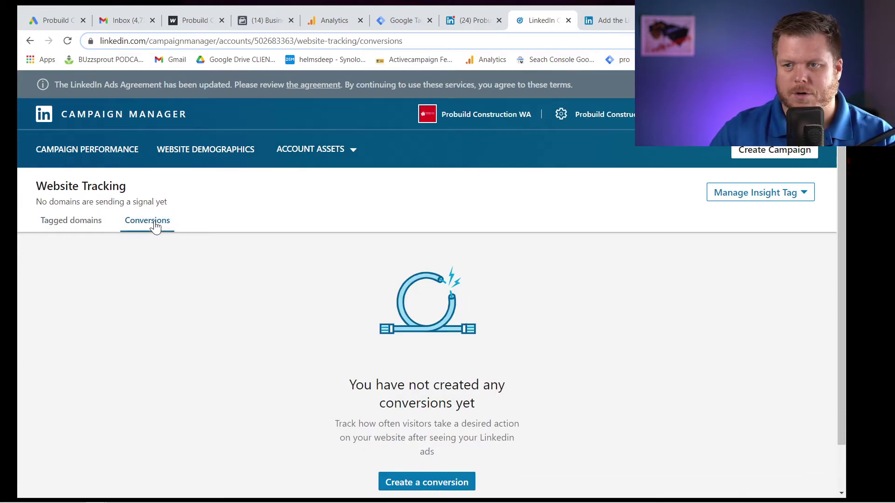
pyautogui.scroll(-1, 378, 315)
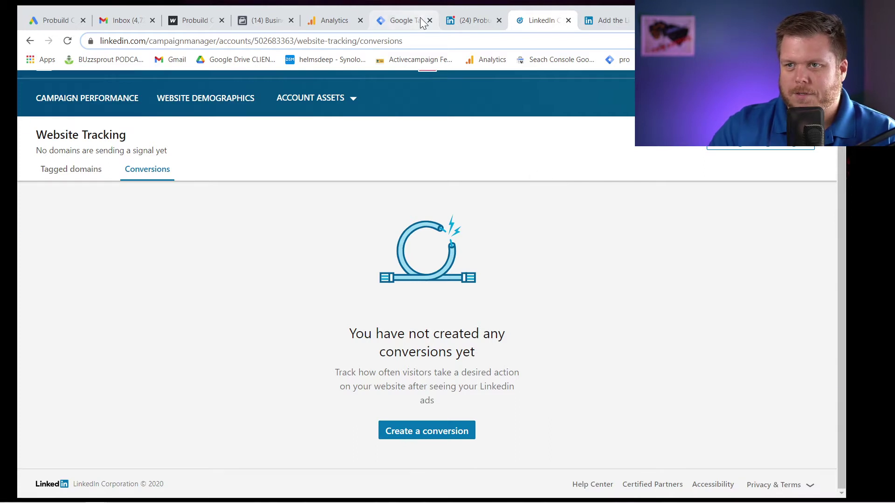
pyautogui.click(404, 20)
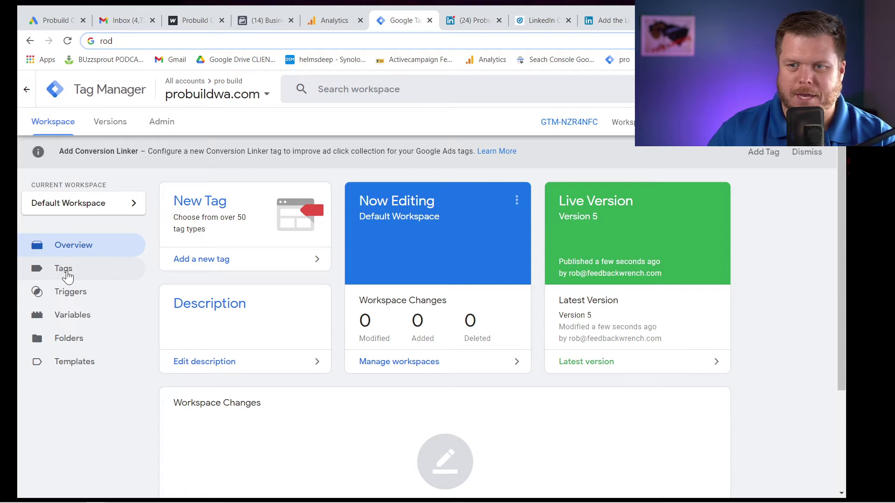
# Test the Probuild site's Request an Estimate form and click-to-call Call link.
pyautogui.click(80, 293)
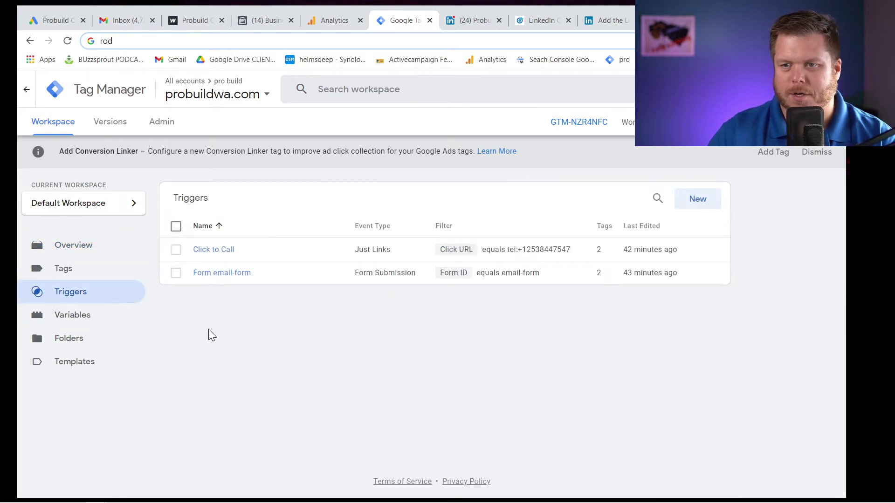
pyautogui.click(197, 23)
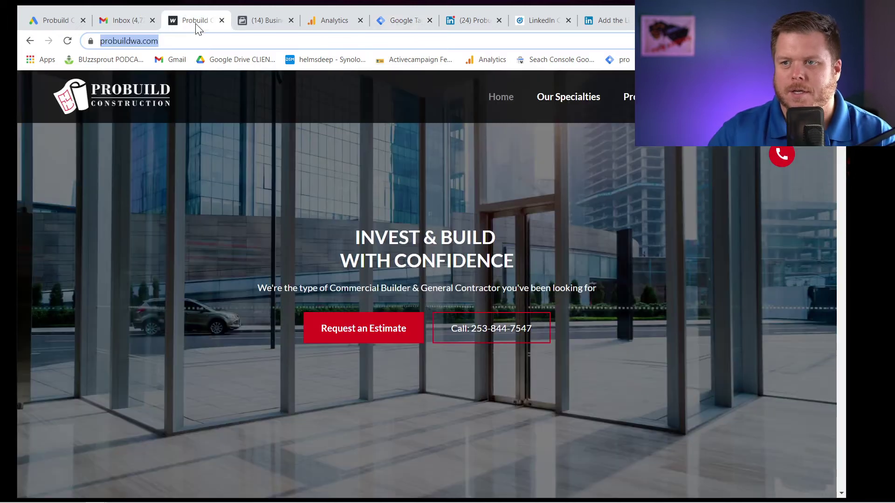
pyautogui.click(347, 327)
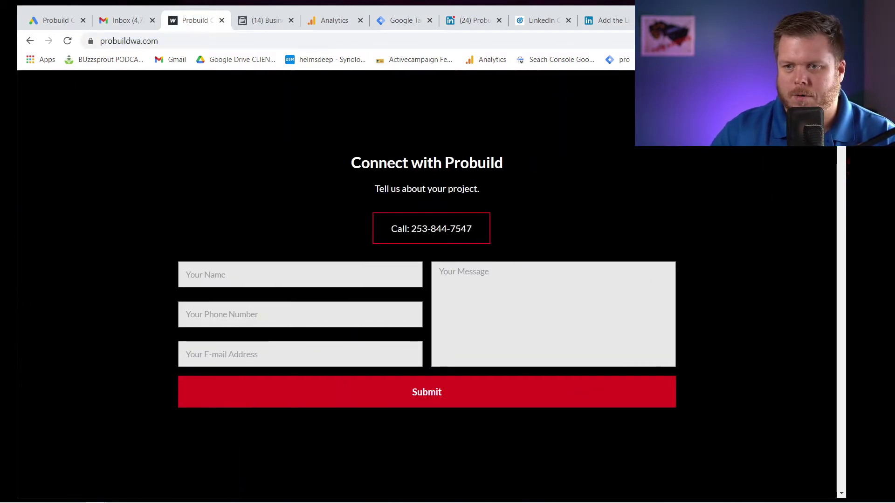
pyautogui.click(209, 275)
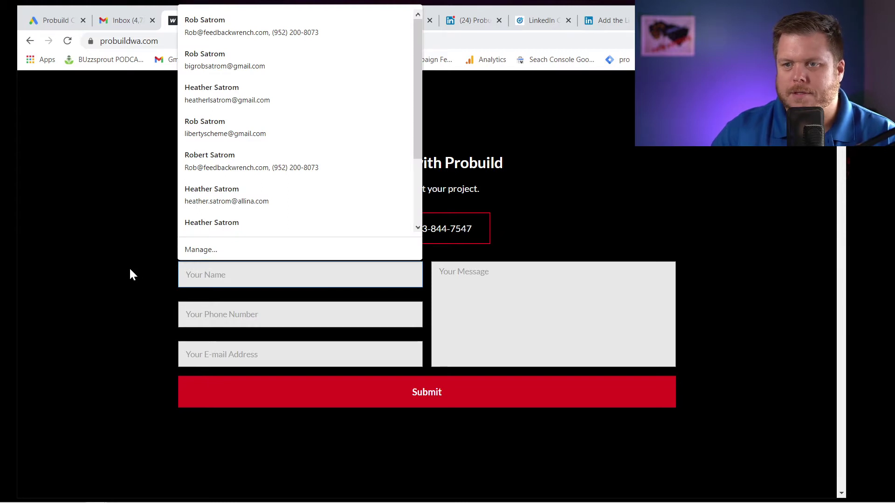
pyautogui.press('Escape')
pyautogui.press('Down')
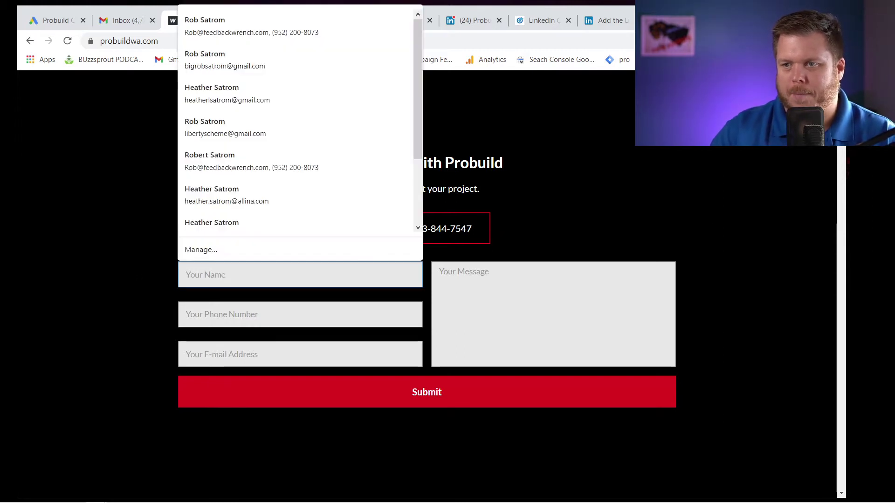
pyautogui.press('Escape')
pyautogui.scroll(15, 504, 295)
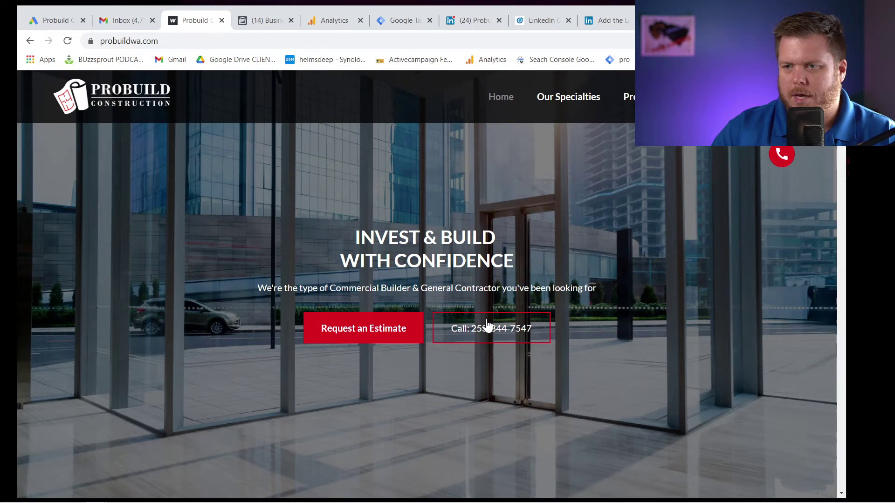
pyautogui.click(487, 335)
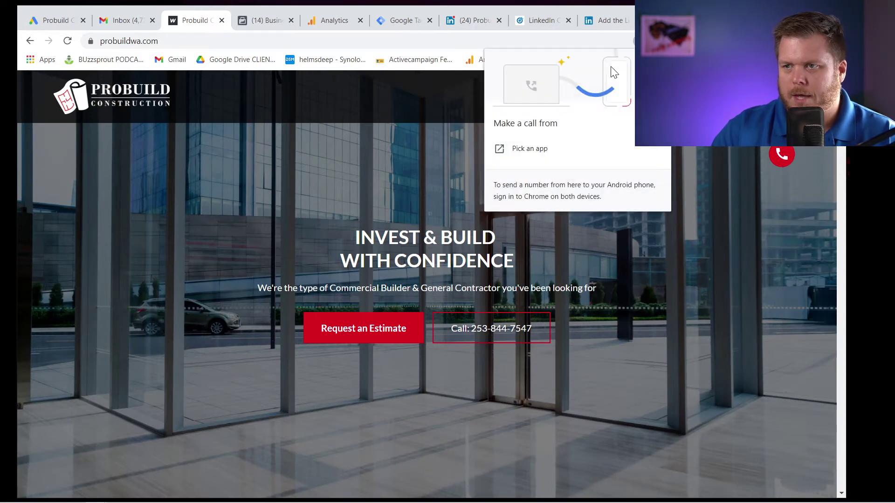
pyautogui.press('Escape')
# Copy the Call link's tel: address and load it in a new browser tab.
pyautogui.rightClick(510, 326)
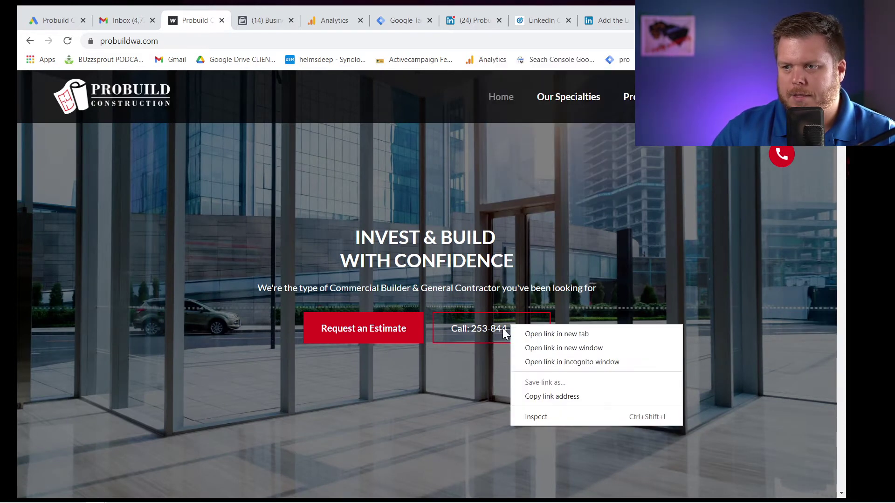
pyautogui.click(547, 396)
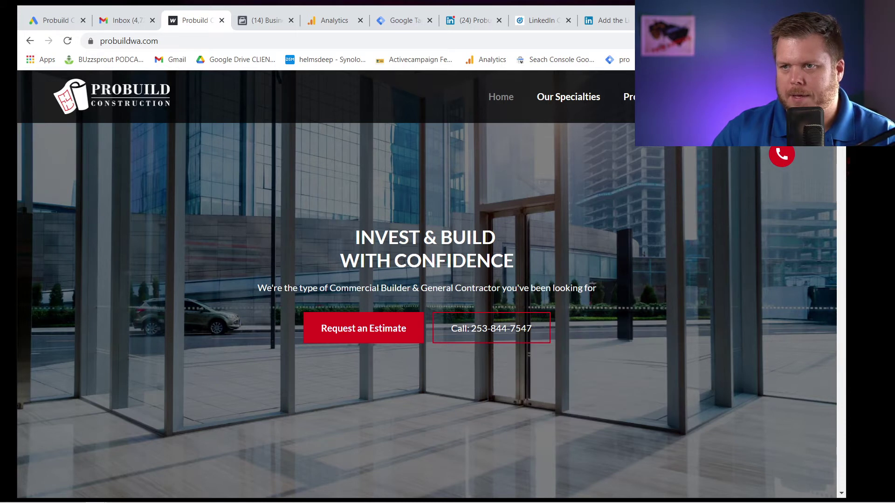
pyautogui.hotkey('ctrl', 't')
pyautogui.hotkey('ctrl', 'v')
pyautogui.press('Return')
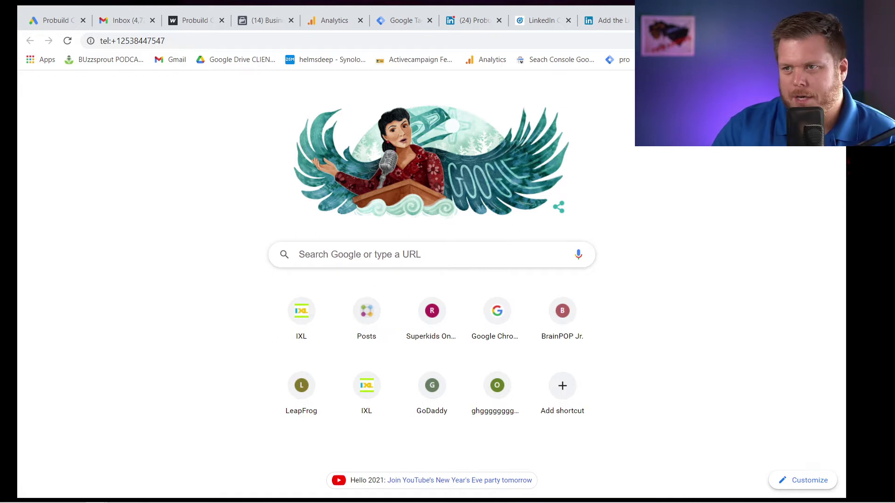
# Verify built-in variables Click Element, Click URL, Click Text and Form ID are enabled.
pyautogui.click(408, 22)
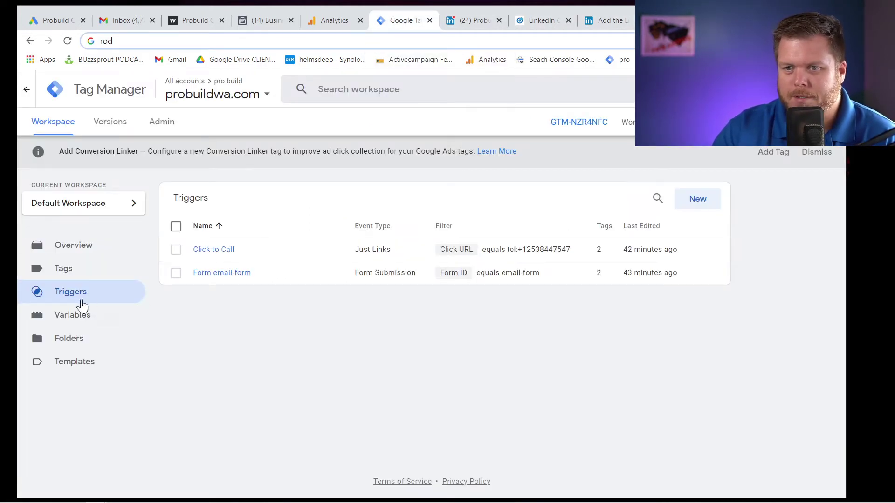
pyautogui.click(79, 315)
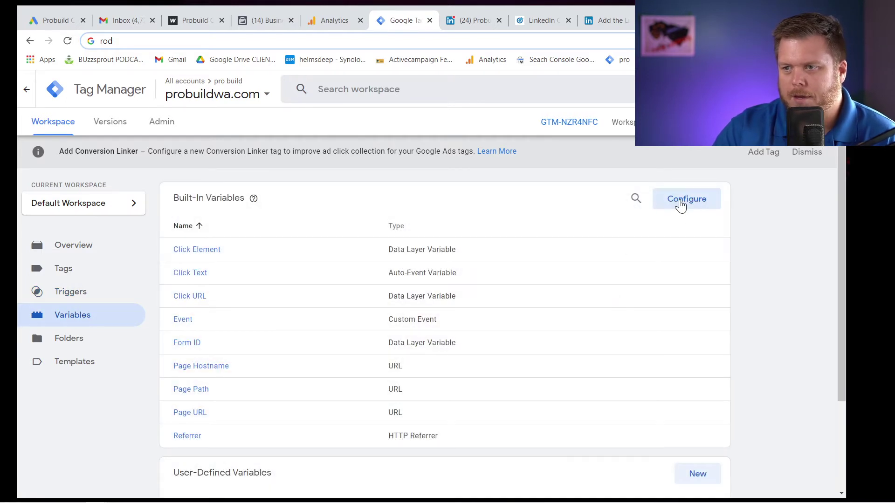
pyautogui.click(680, 205)
pyautogui.scroll(-4, 552, 321)
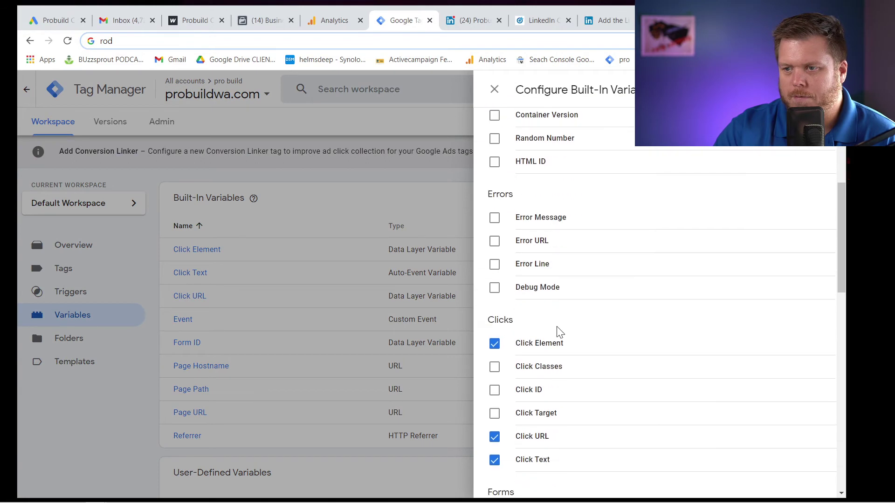
pyautogui.scroll(2, 559, 354)
pyautogui.scroll(-4, 561, 363)
pyautogui.scroll(1, 541, 308)
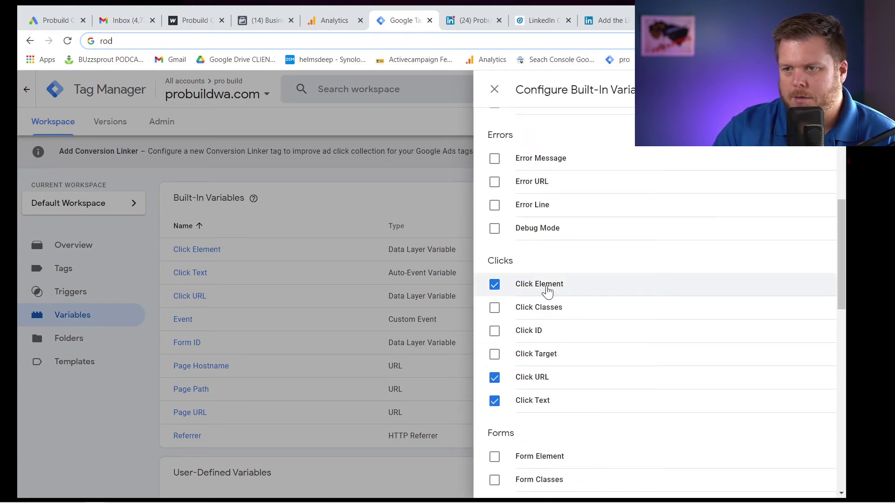
pyautogui.scroll(-4, 547, 290)
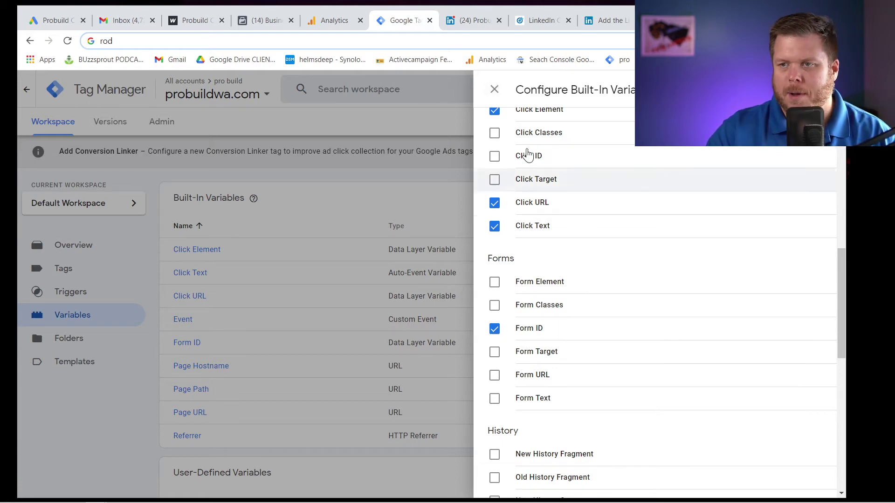
pyautogui.click(495, 90)
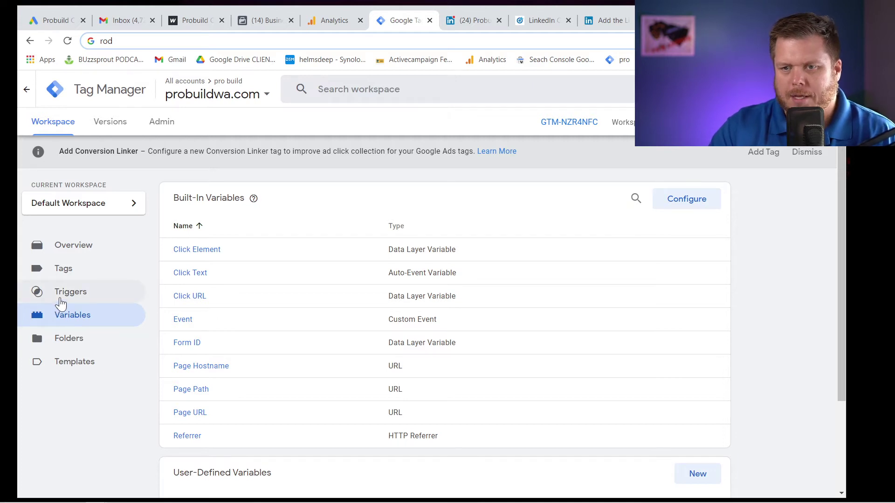
# Create a new Google Tag Manager trigger and name it 'Form Filled'.
pyautogui.click(56, 295)
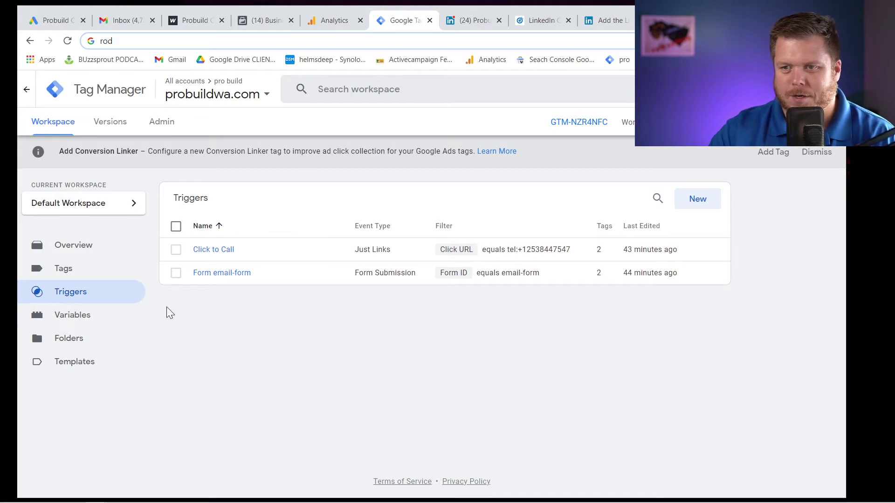
pyautogui.click(693, 205)
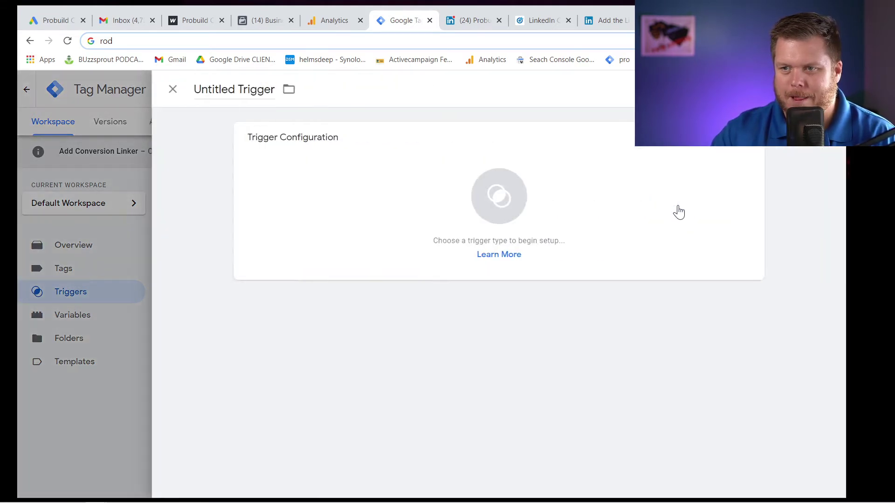
pyautogui.click(229, 90)
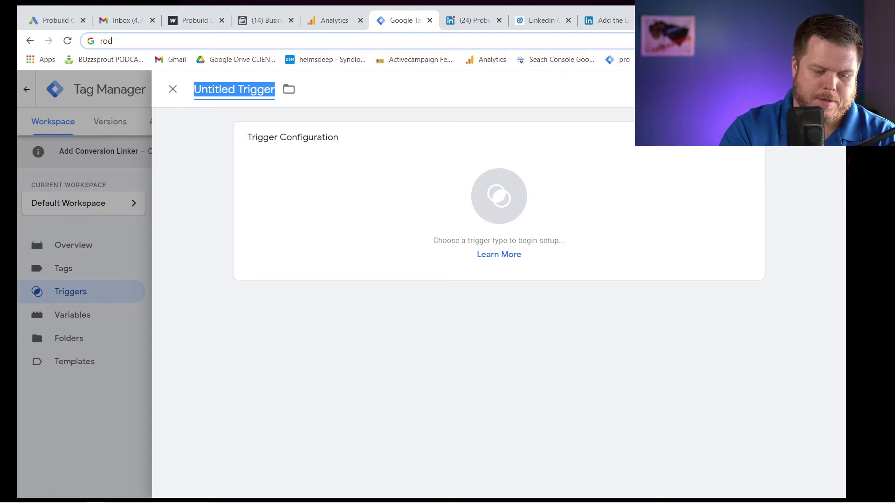
pyautogui.write('Form Fille')
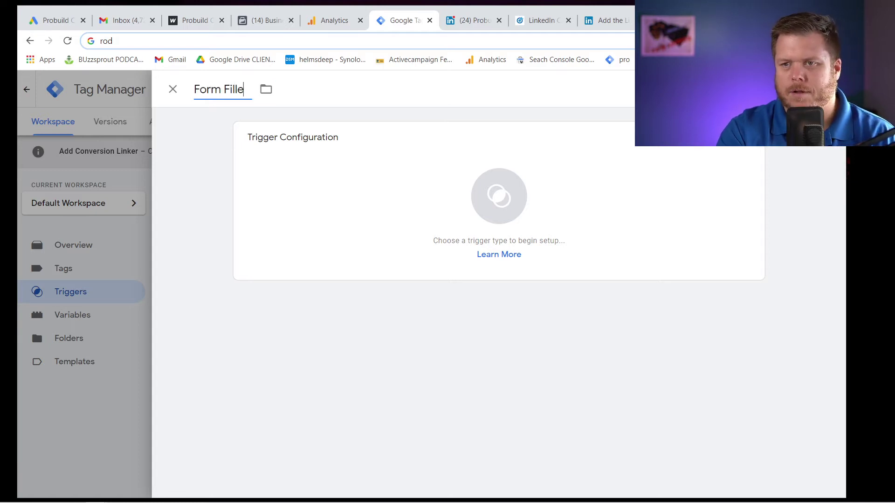
pyautogui.write('d')
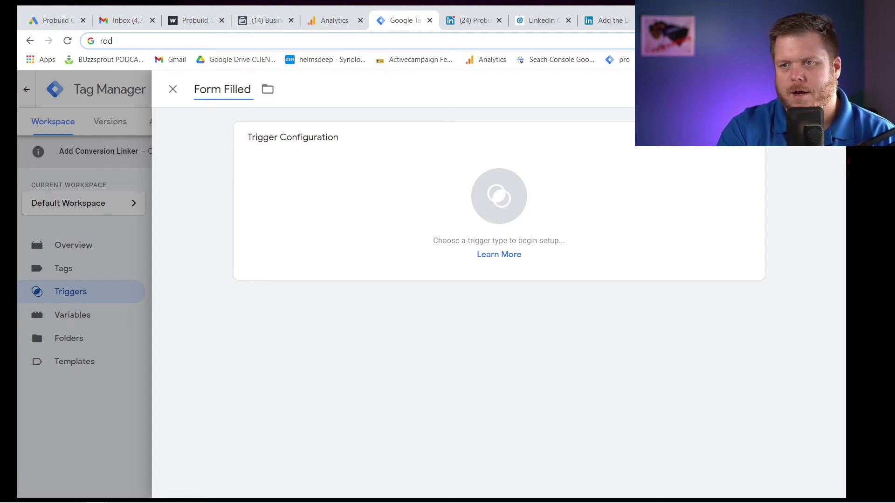
pyautogui.click(214, 21)
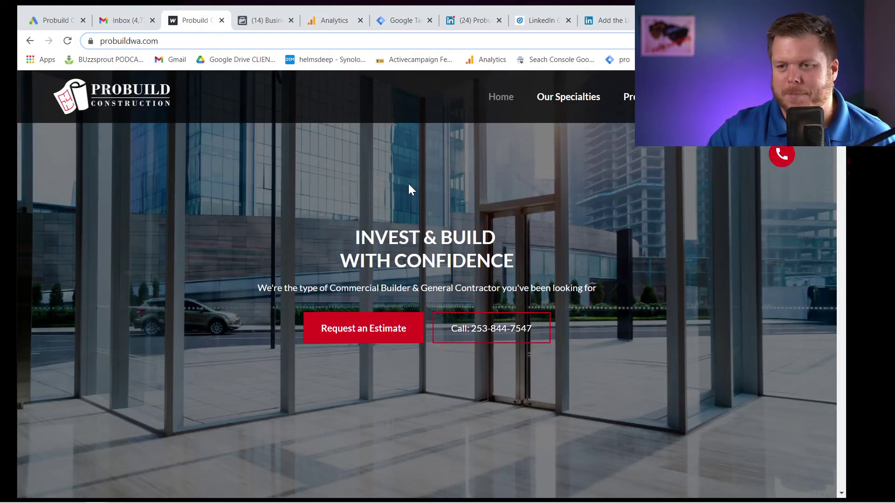
# Inspect the Request an Estimate form's code and select its id value 'email-form'.
pyautogui.click(342, 330)
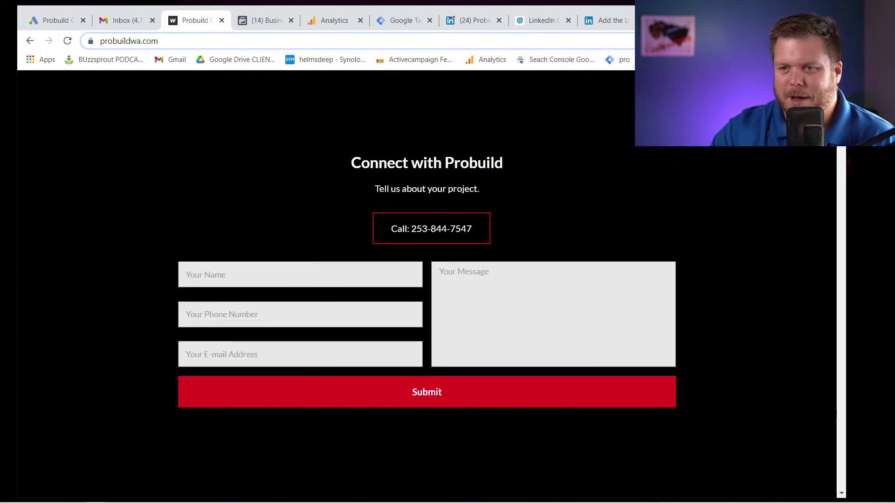
pyautogui.click(298, 274)
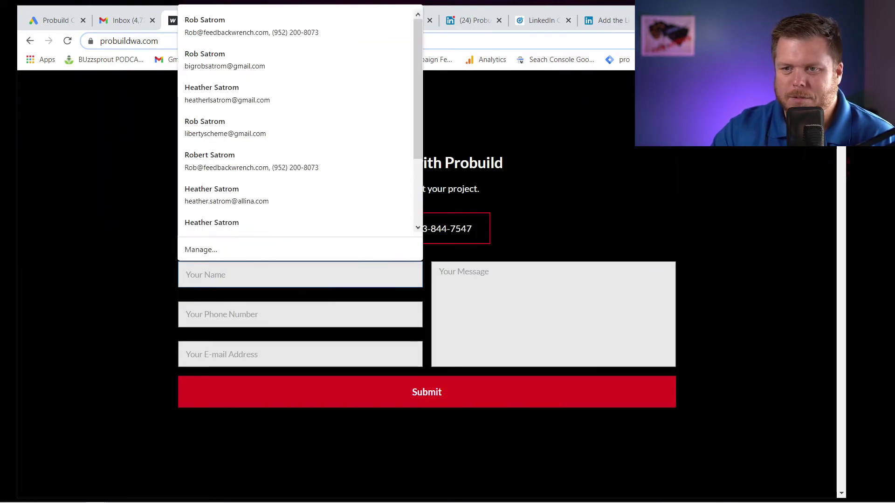
pyautogui.click(55, 285)
pyautogui.click(298, 274)
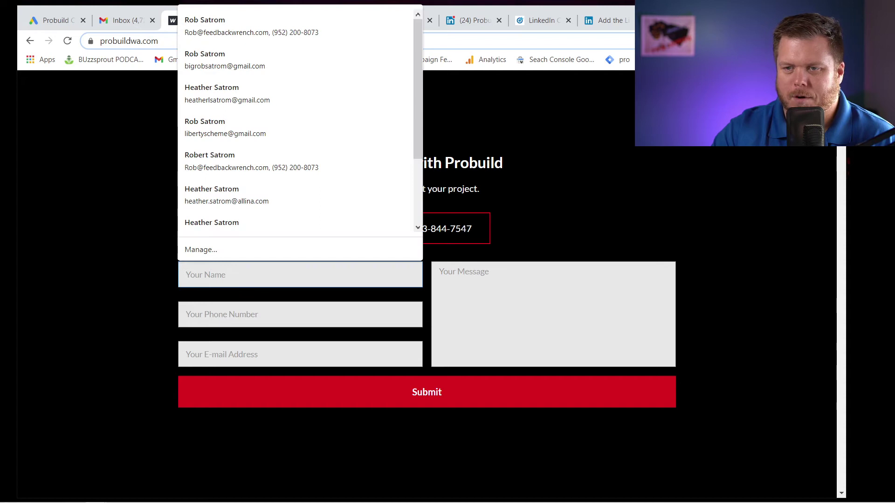
pyautogui.rightClick(233, 273)
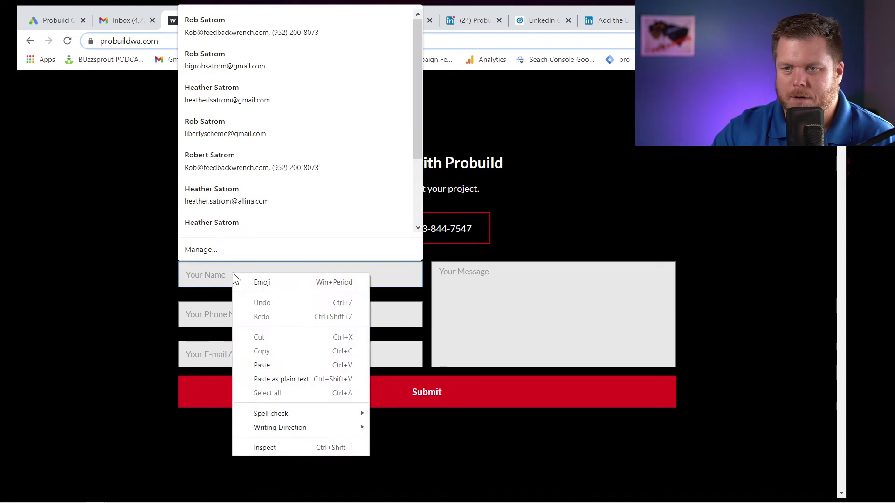
pyautogui.click(297, 447)
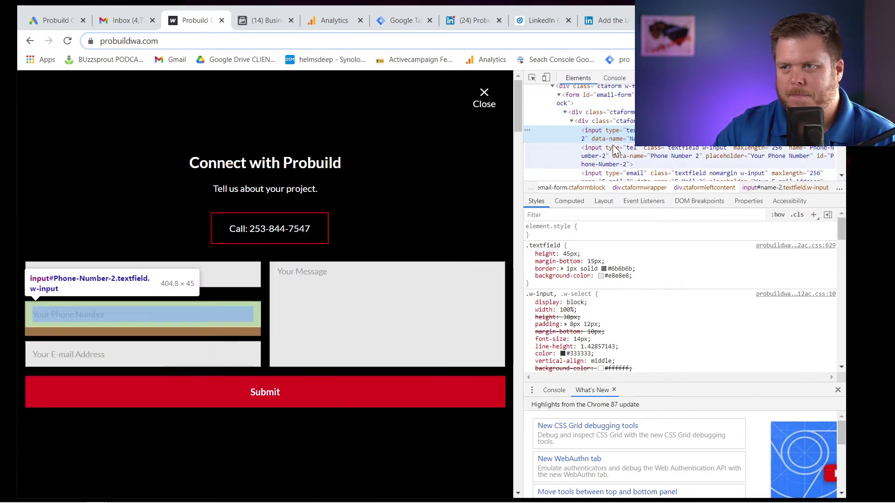
pyautogui.scroll(2, 612, 151)
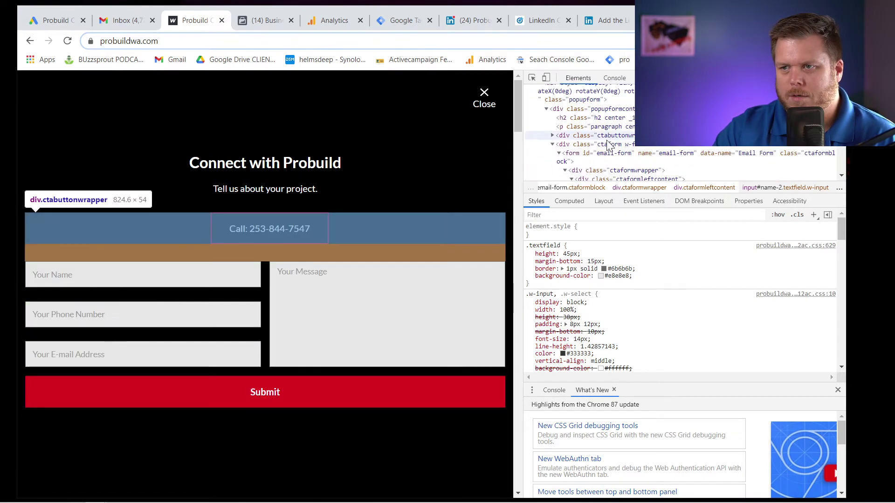
pyautogui.click(621, 157)
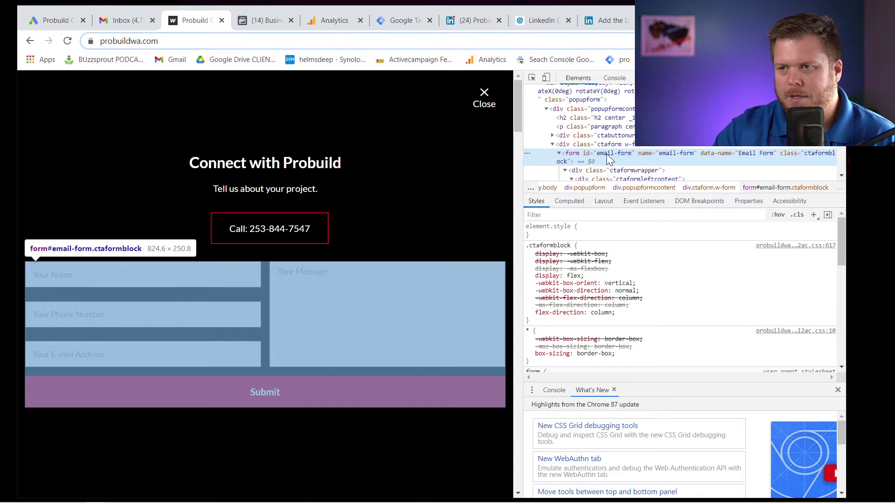
pyautogui.doubleClick(606, 153)
pyautogui.hotkey('ctrl', 'c')
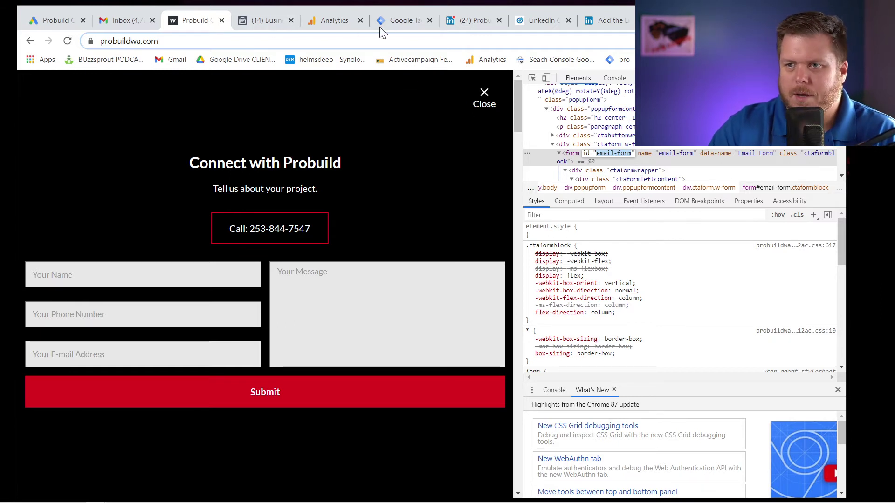
# Name the GTM trigger 'Form Filled - email-form' and set its type to Form Submission.
pyautogui.click(394, 22)
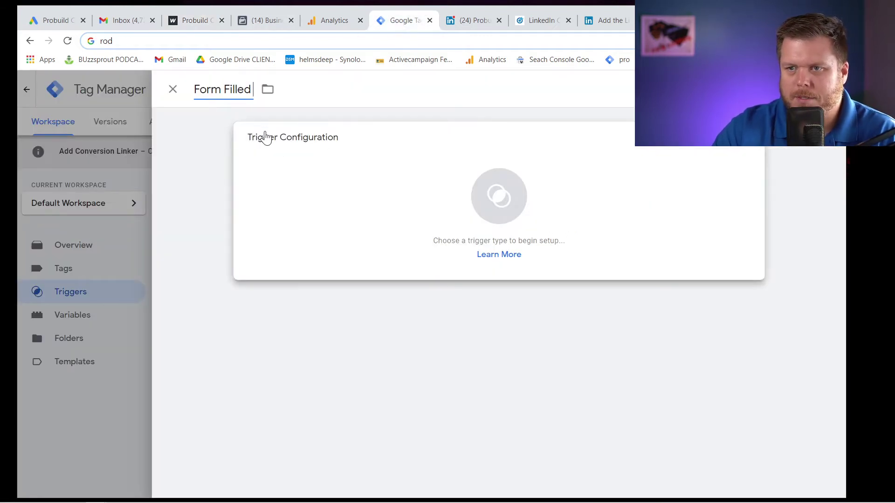
pyautogui.hotkey('ctrl', 'v')
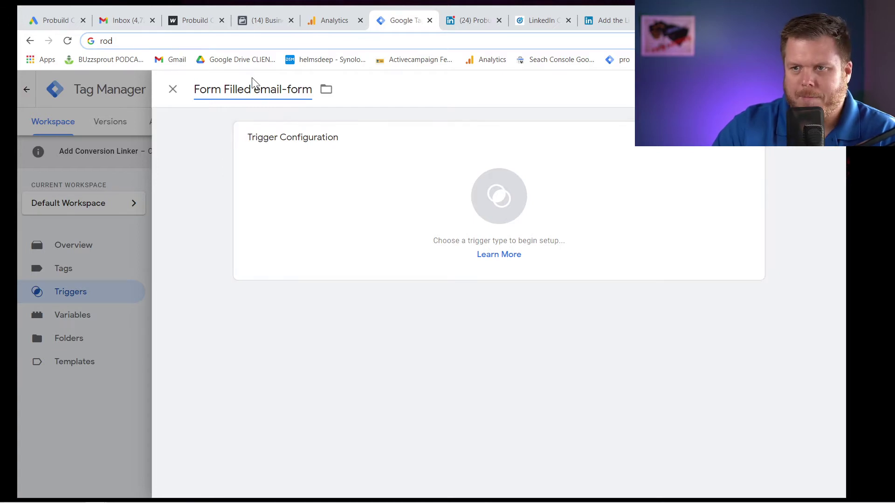
pyautogui.write('-')
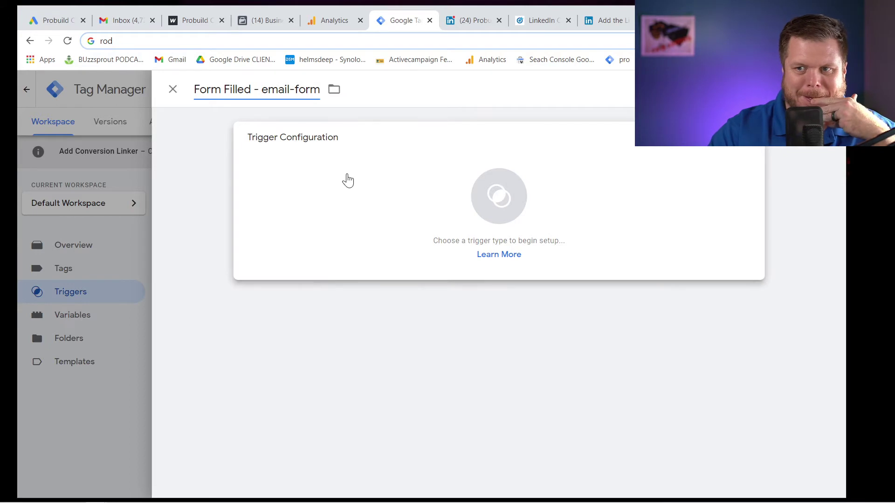
pyautogui.click(344, 180)
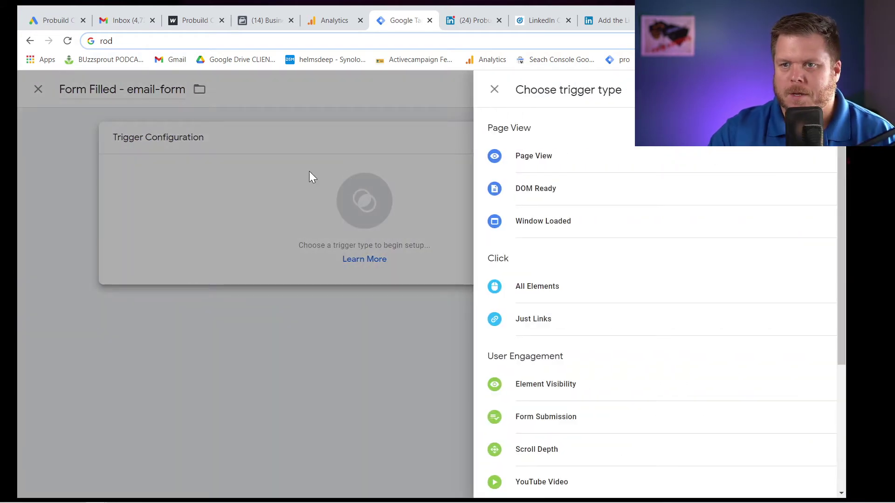
pyautogui.scroll(-3, 532, 313)
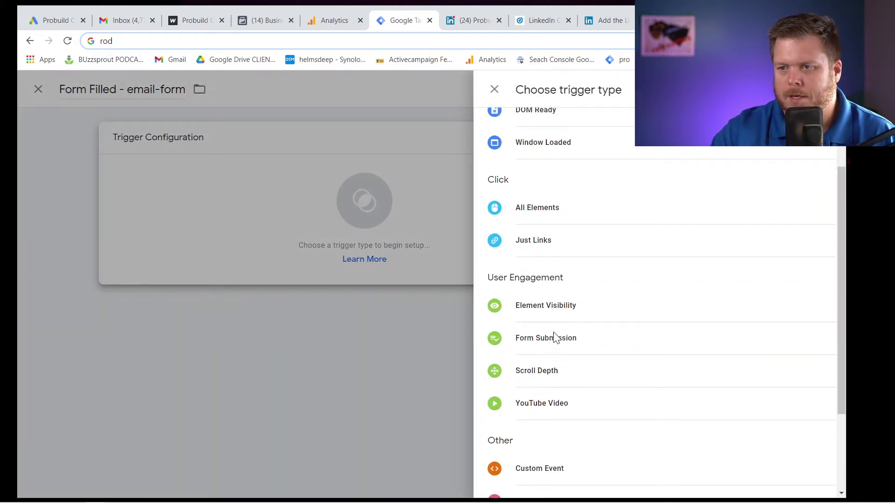
pyautogui.click(552, 308)
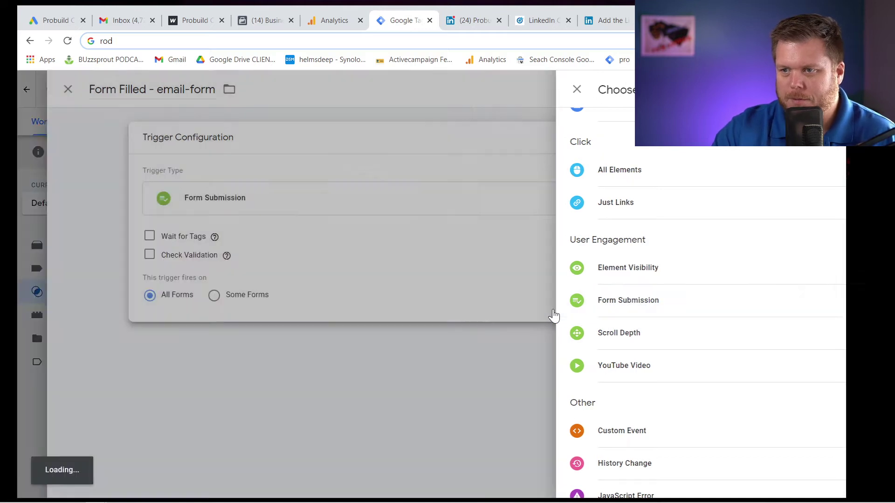
pyautogui.moveTo(325, 256)
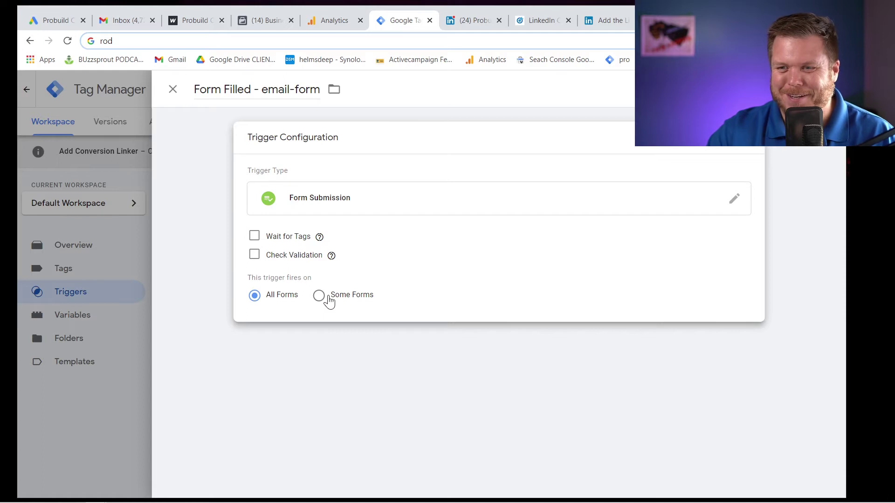
# Restrict the trigger to Some Forms where Form ID equals email-form.
pyautogui.click(320, 296)
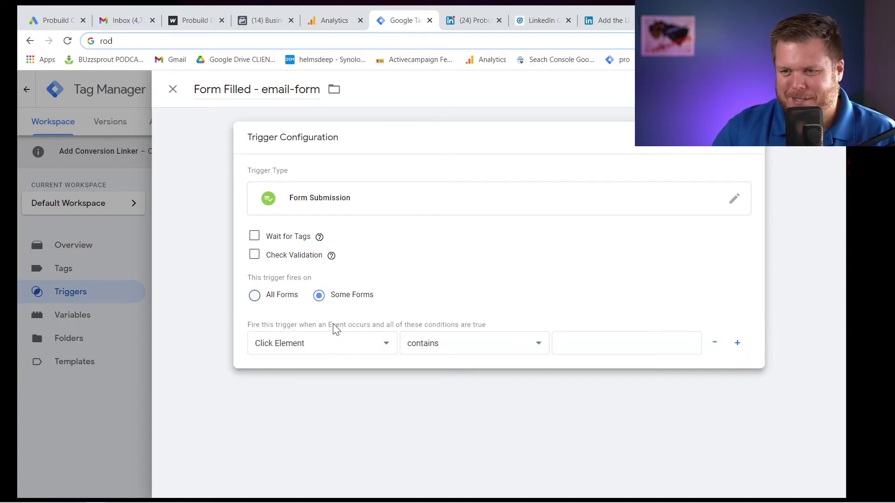
pyautogui.click(337, 348)
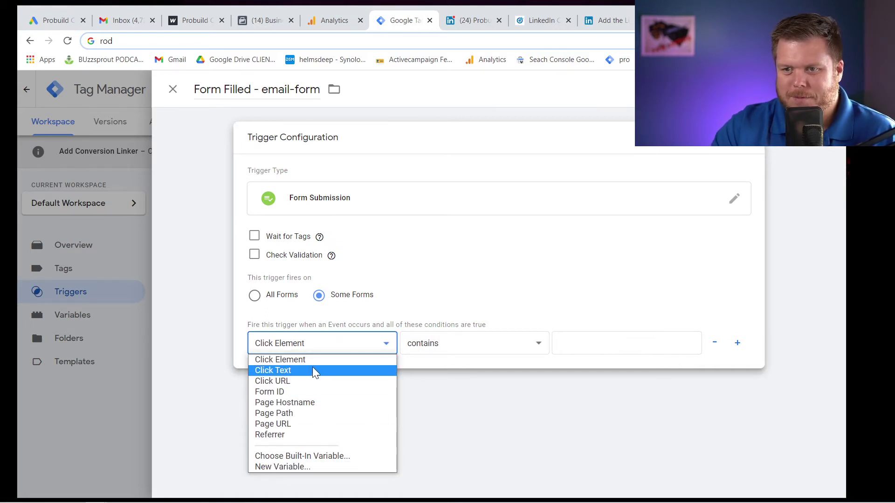
pyautogui.click(312, 394)
pyautogui.click(449, 351)
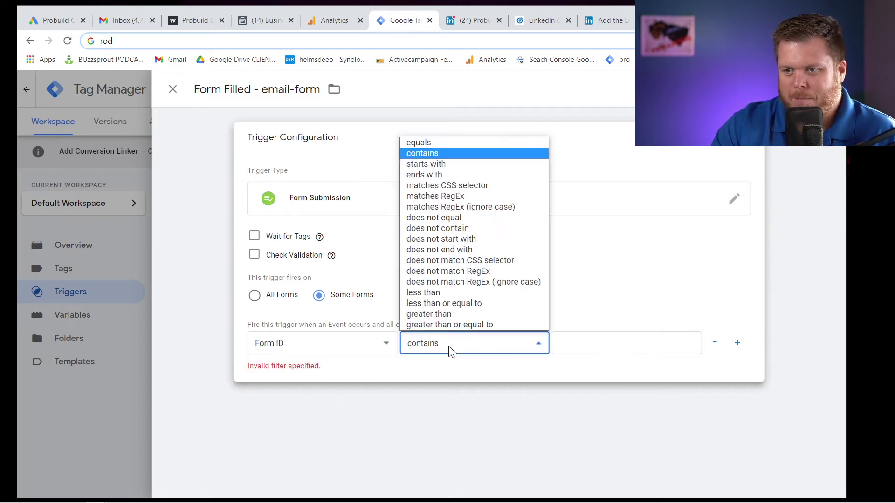
pyautogui.click(461, 143)
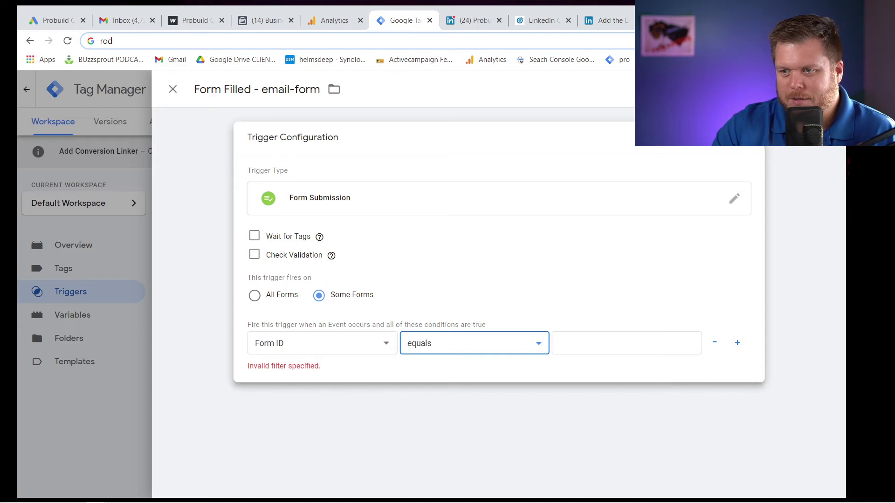
pyautogui.click(626, 343)
pyautogui.hotkey('ctrl', 'v')
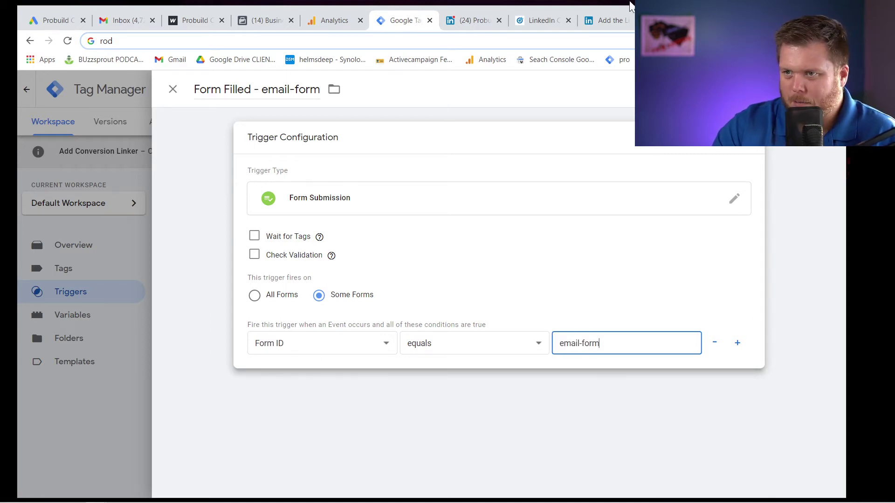
# Check the form id on the Probuild site, then discard the unsaved trigger.
pyautogui.click(193, 20)
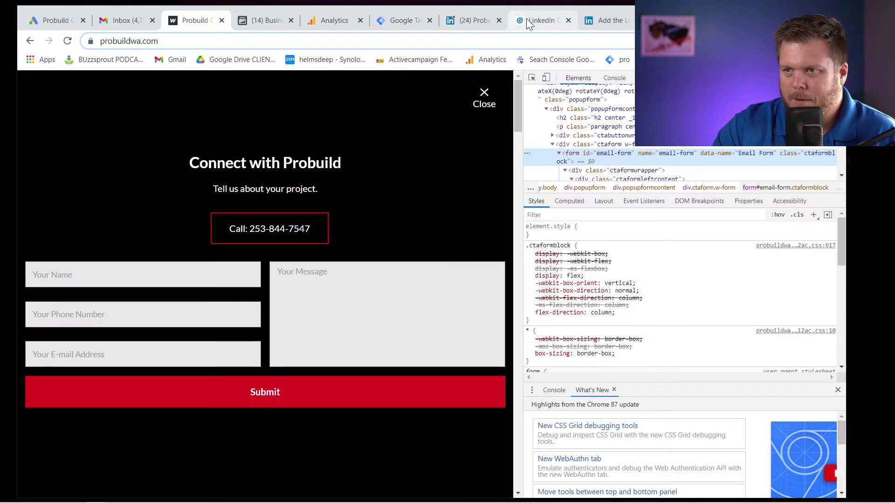
pyautogui.click(398, 21)
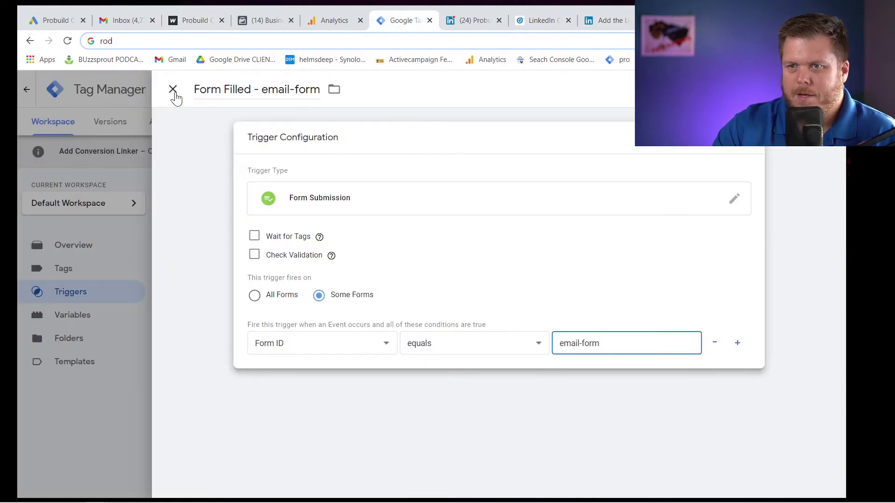
pyautogui.click(174, 93)
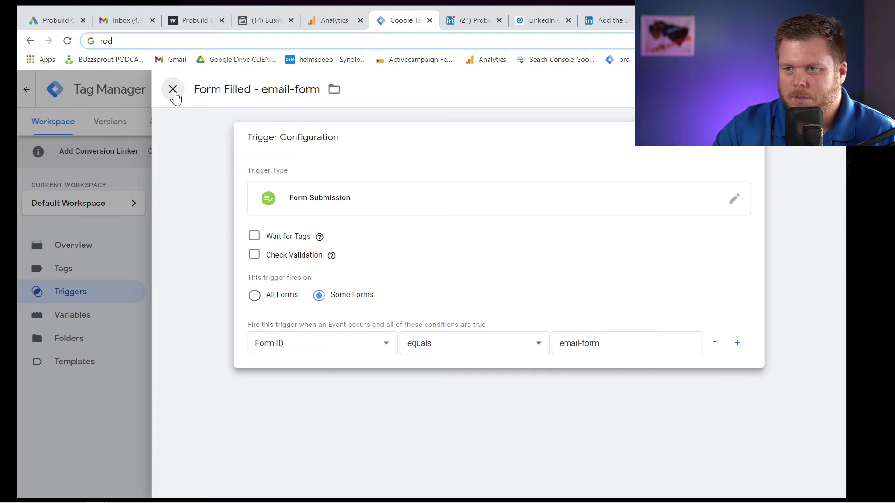
pyautogui.click(175, 96)
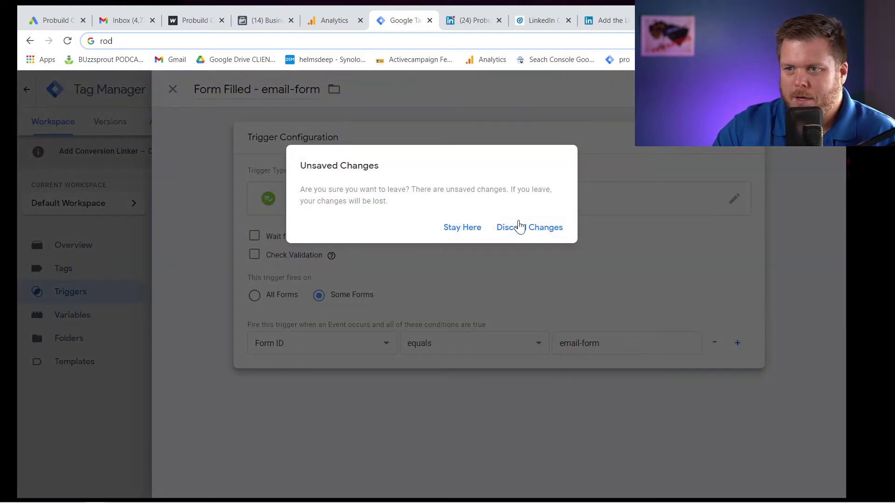
pyautogui.click(522, 226)
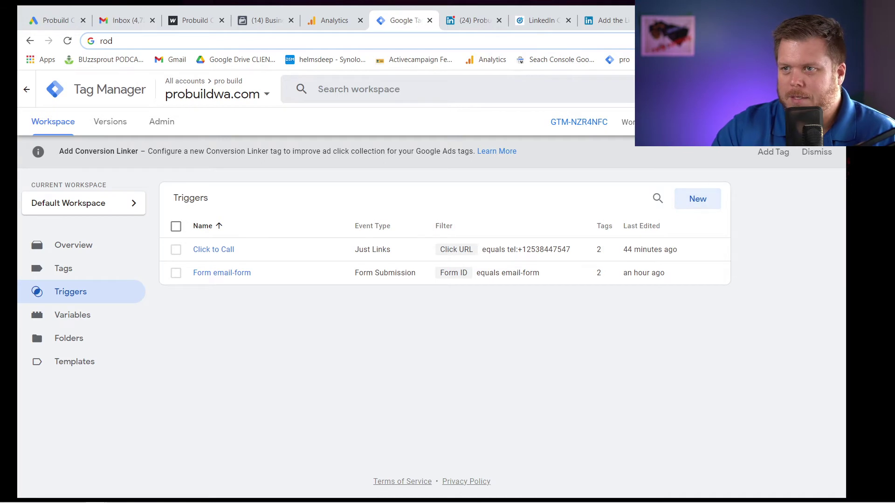
# Copy the Probuild homepage's Call link address into a new browser tab.
pyautogui.click(196, 21)
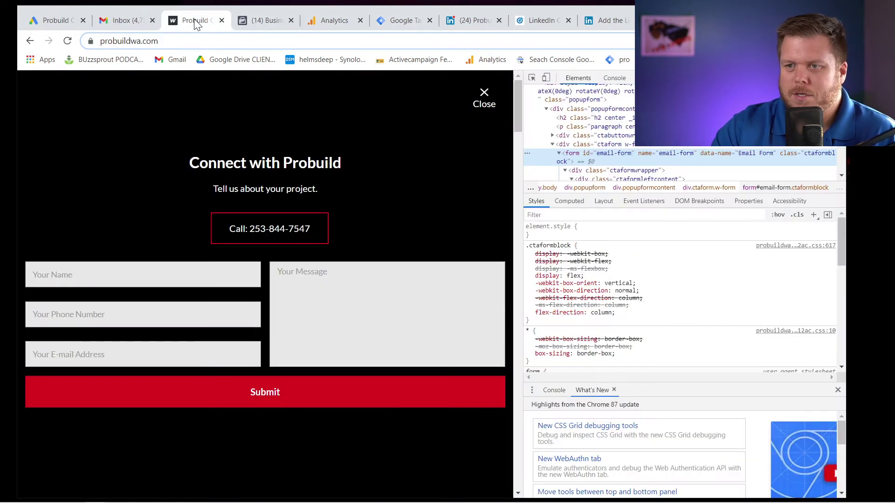
pyautogui.rightClick(247, 229)
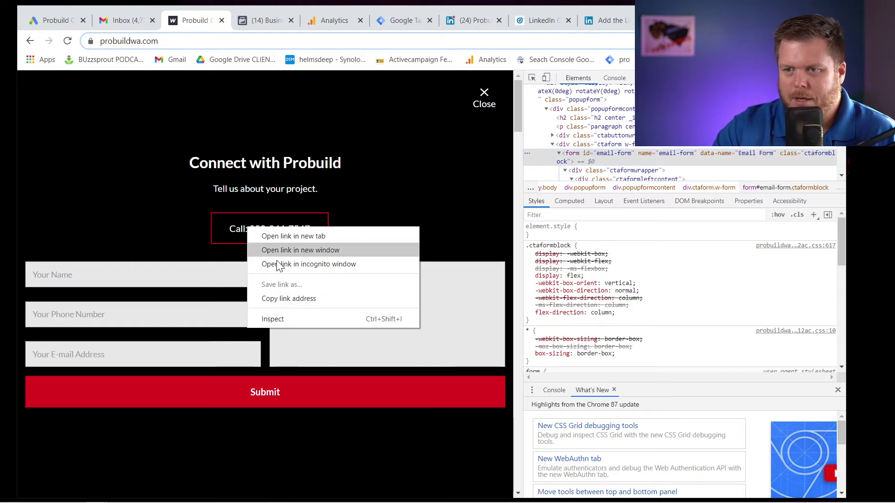
pyautogui.click(301, 298)
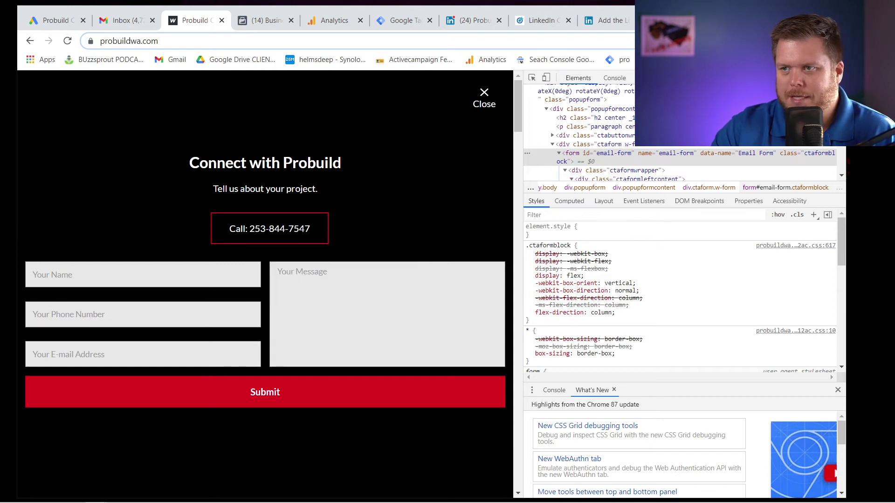
pyautogui.hotkey('ctrl', 't')
pyautogui.hotkey('ctrl', 'v')
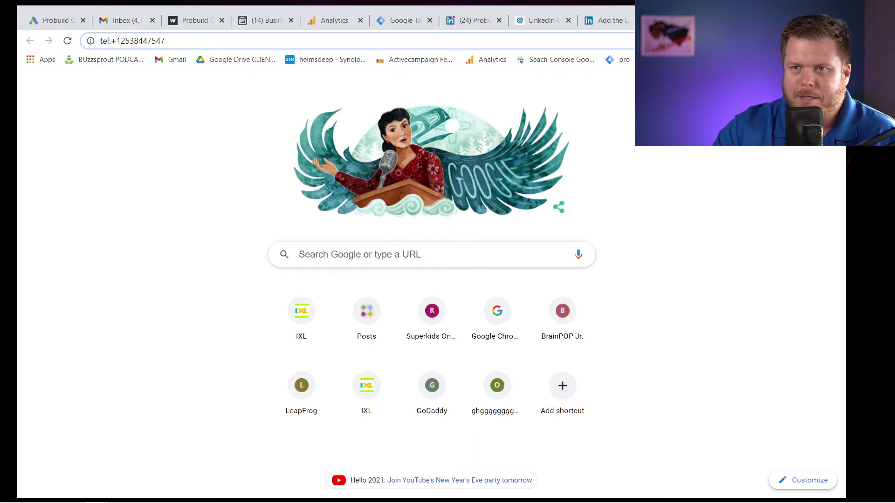
# Inspect the pasted tel: link by selecting the full address and its phone digits.
pyautogui.click(110, 40)
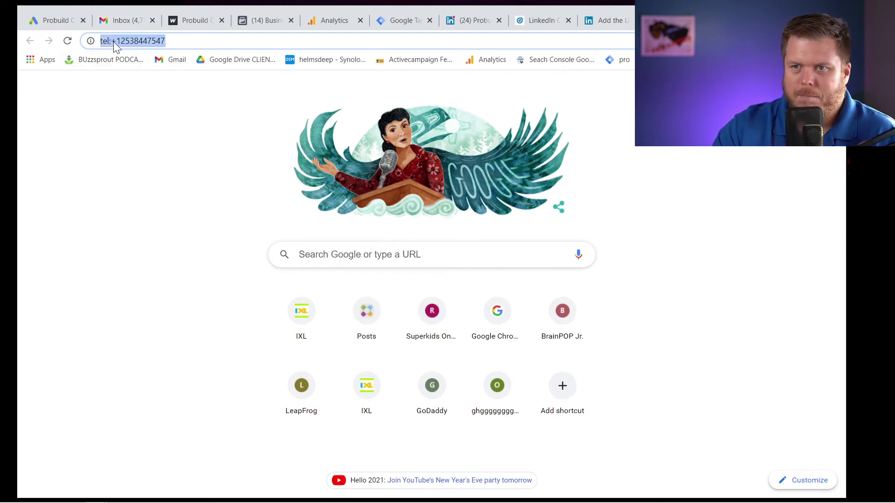
pyautogui.click(117, 42)
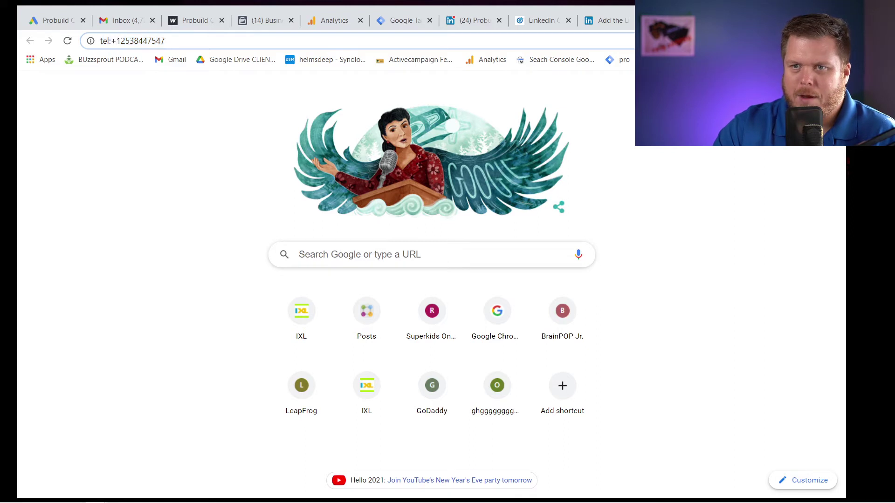
pyautogui.tripleClick(142, 43)
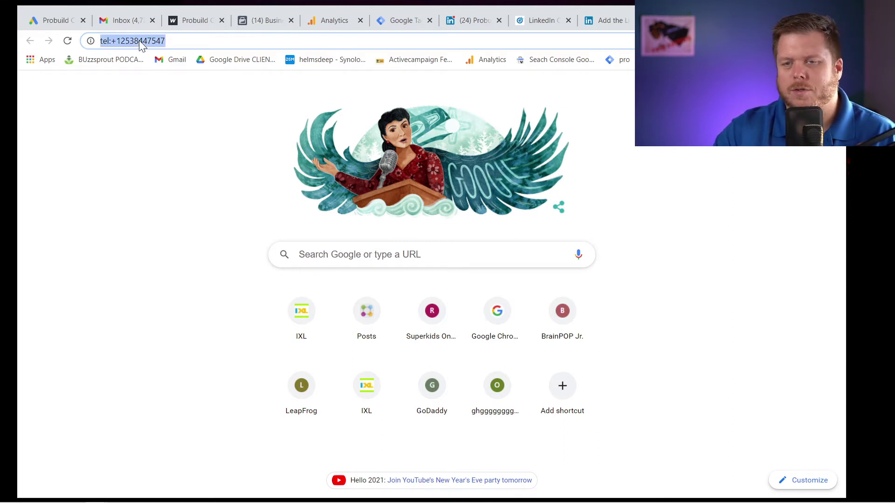
pyautogui.tripleClick(142, 42)
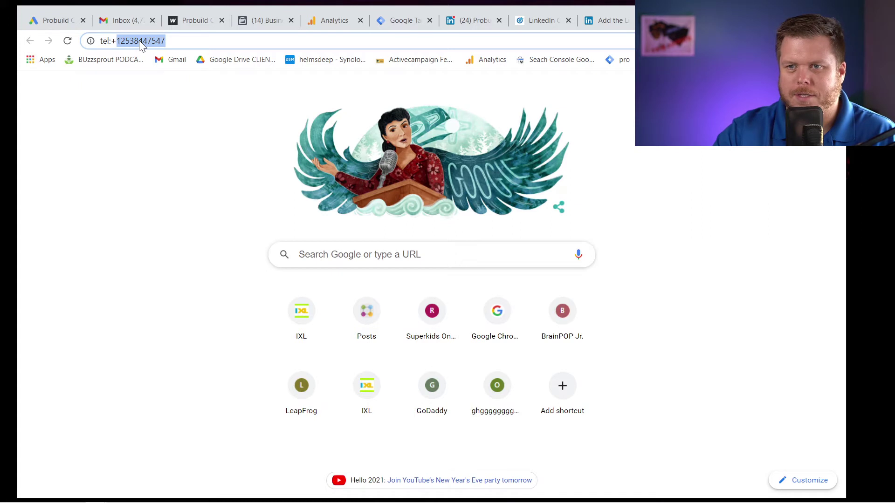
pyautogui.click(142, 42)
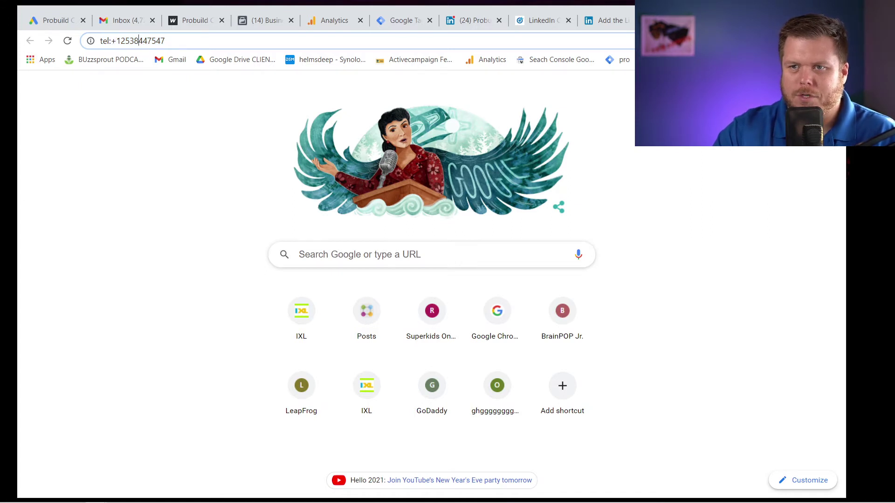
pyautogui.moveTo(118, 41); pyautogui.dragTo(165, 41)
pyautogui.click(140, 41)
pyautogui.doubleClick(140, 41)
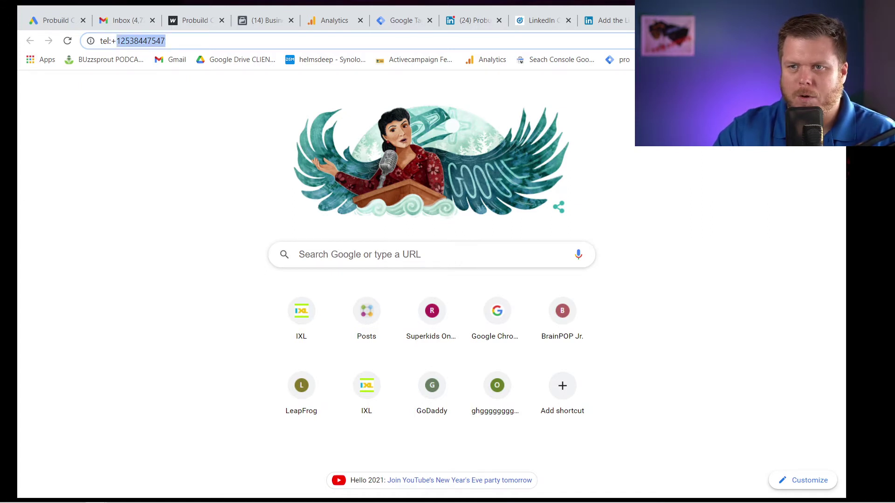
pyautogui.click(143, 41)
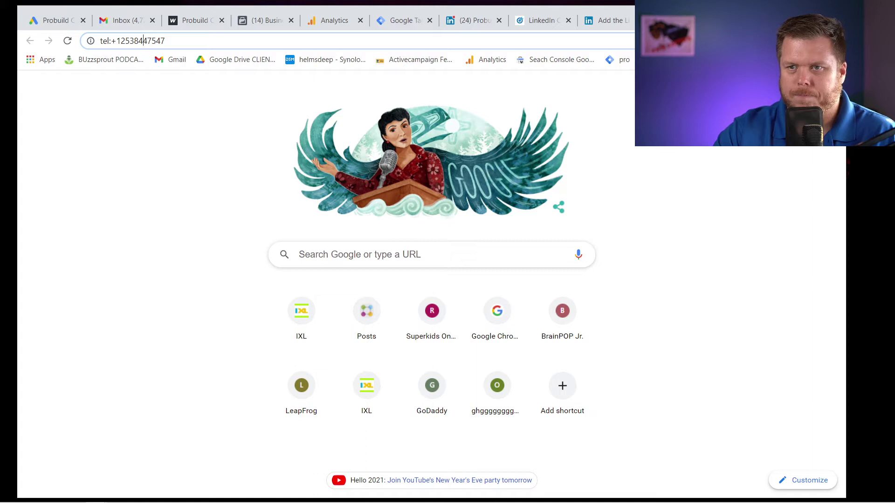
pyautogui.tripleClick(117, 41)
pyautogui.hotkey('ctrl', 'c')
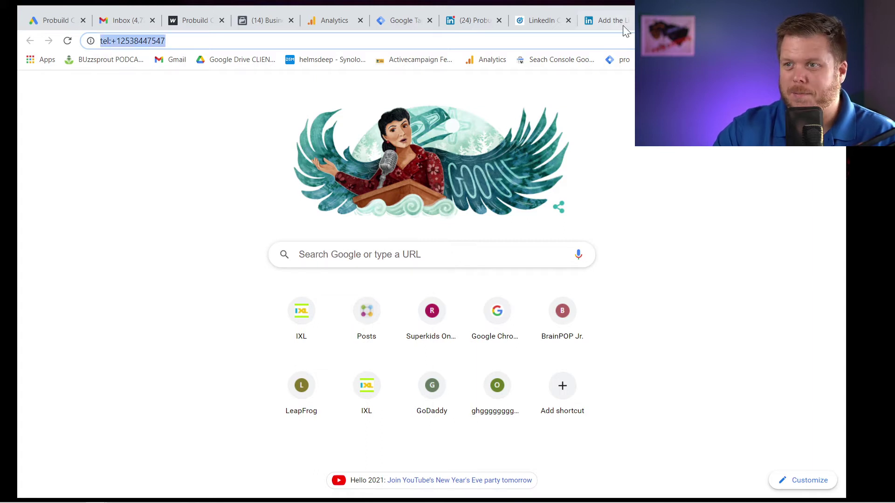
# Close the Connect with Probuild popup and test the homepage's Call link.
pyautogui.click(622, 21)
pyautogui.click(540, 21)
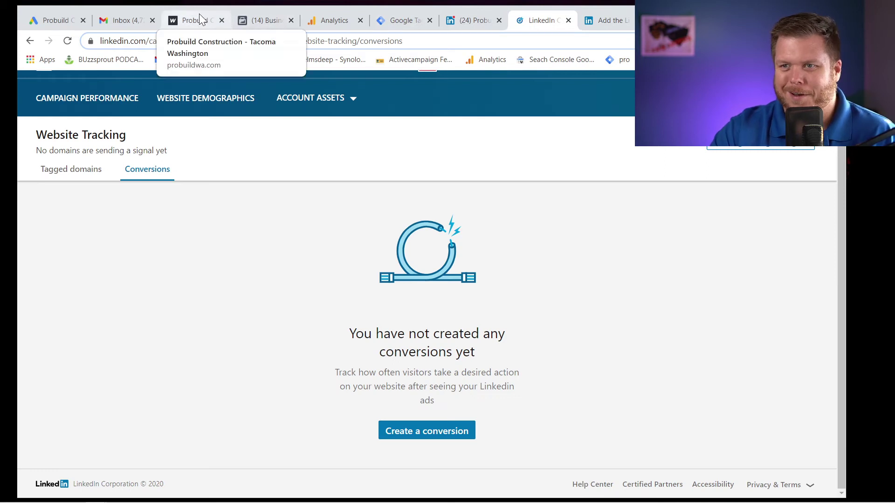
pyautogui.click(661, 21)
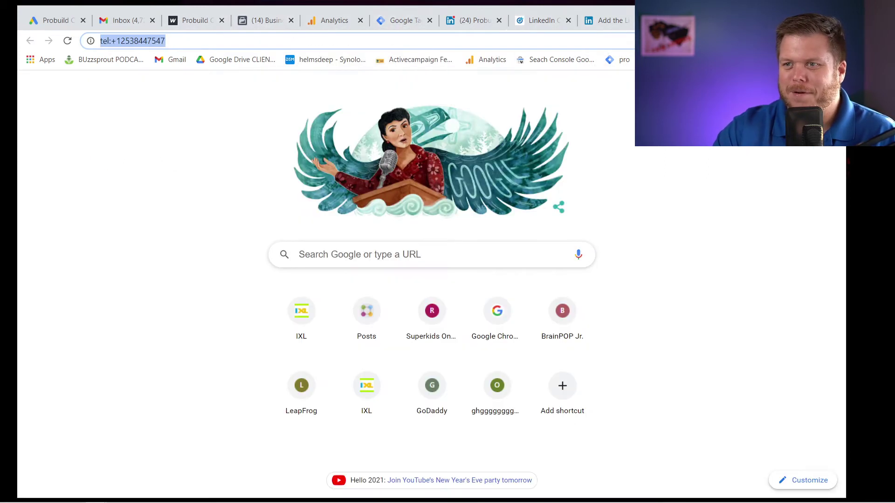
pyautogui.click(194, 20)
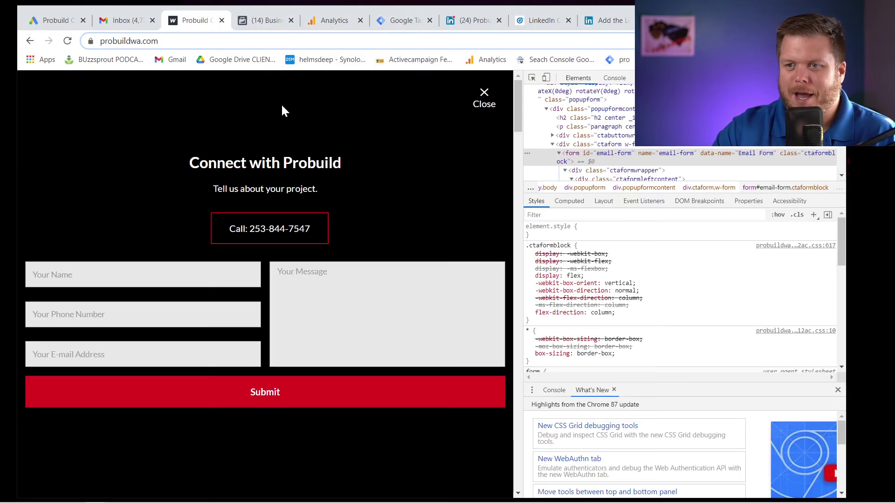
pyautogui.click(484, 98)
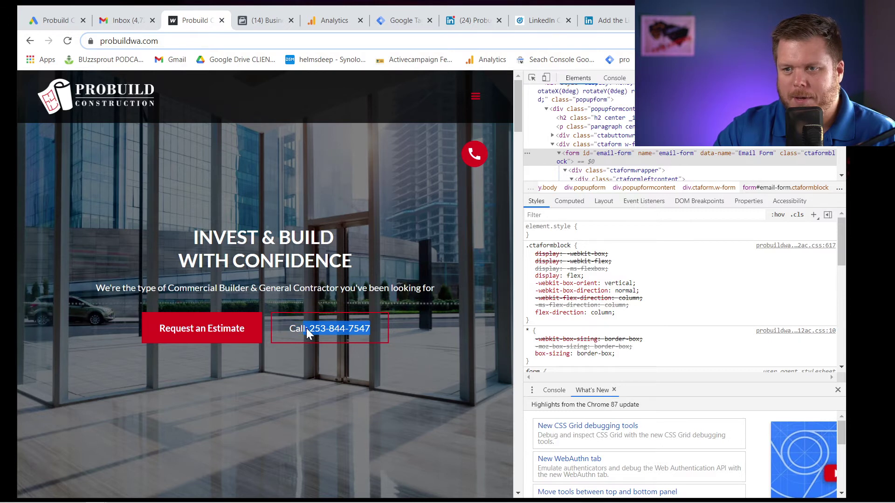
pyautogui.click(314, 281)
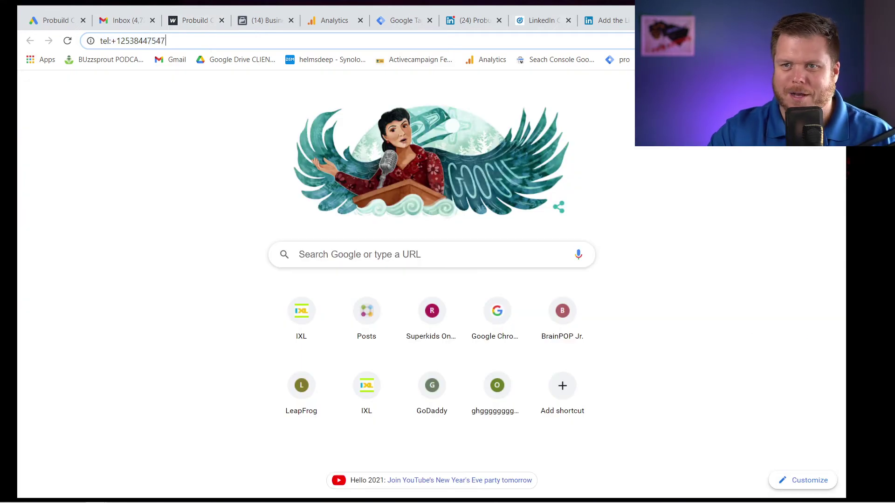
pyautogui.click(401, 20)
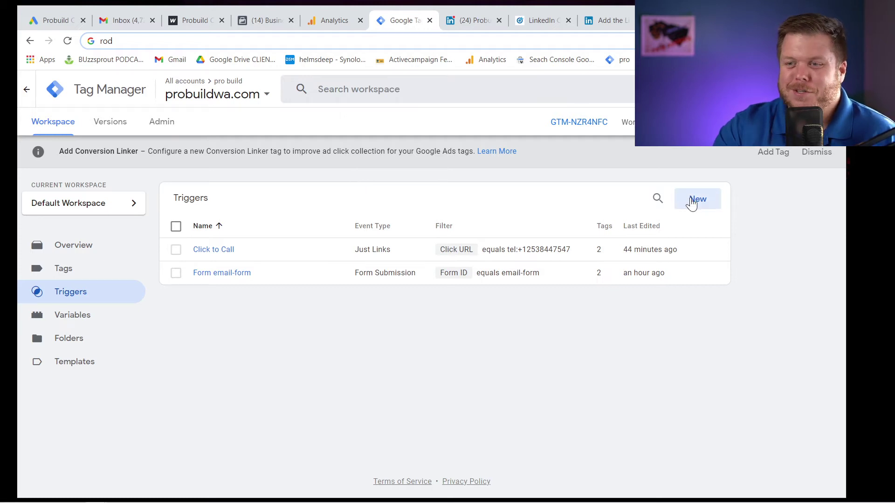
# Create a new trigger named 'Click to Call PHONE' of type Click - Just Links.
pyautogui.click(691, 204)
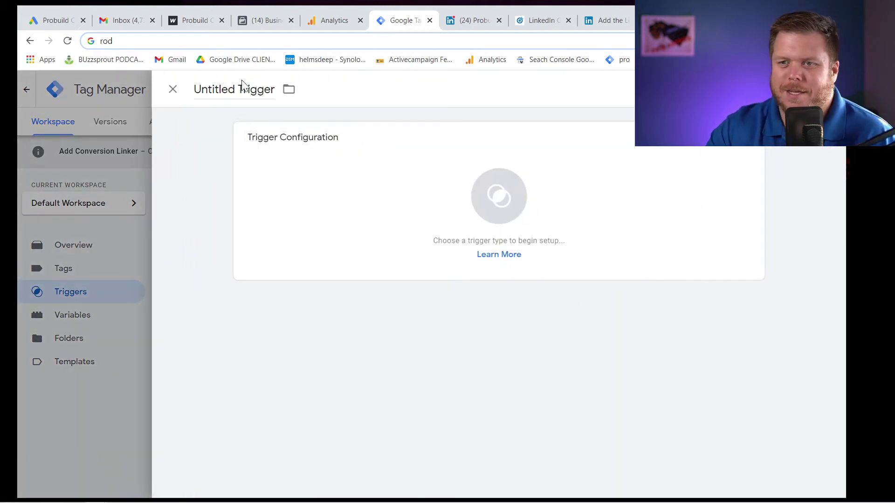
pyautogui.doubleClick(242, 86)
pyautogui.hotkey('ctrl', 'a')
pyautogui.write('C')
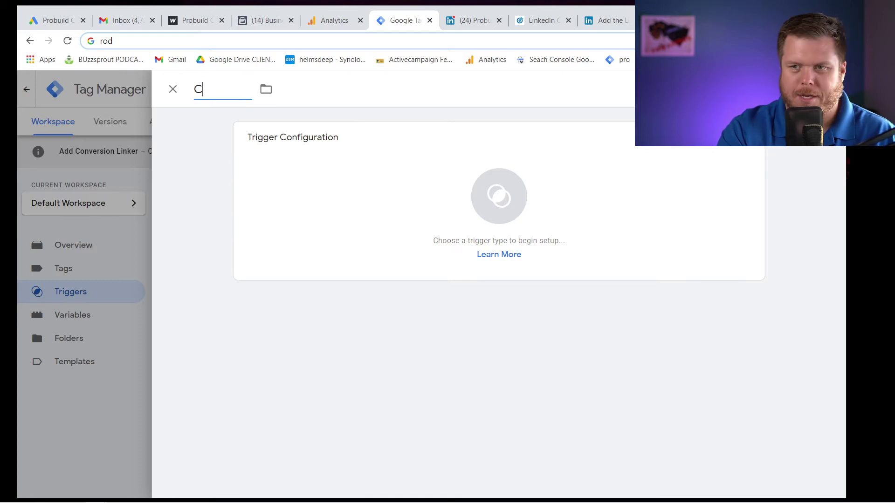
pyautogui.write('lick to Call')
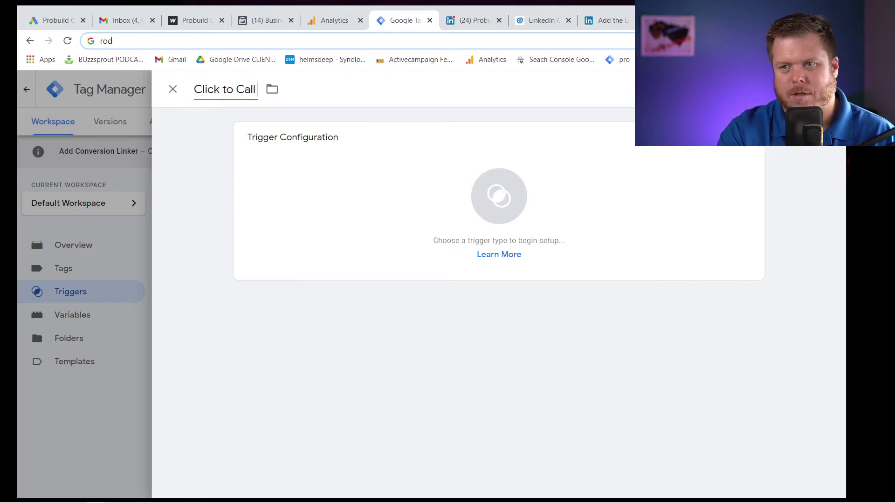
pyautogui.write(' PHONE')
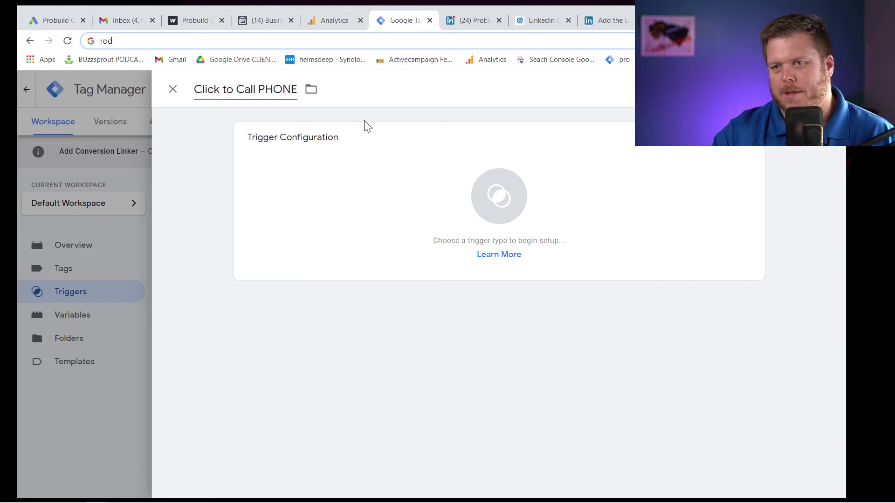
pyautogui.click(360, 175)
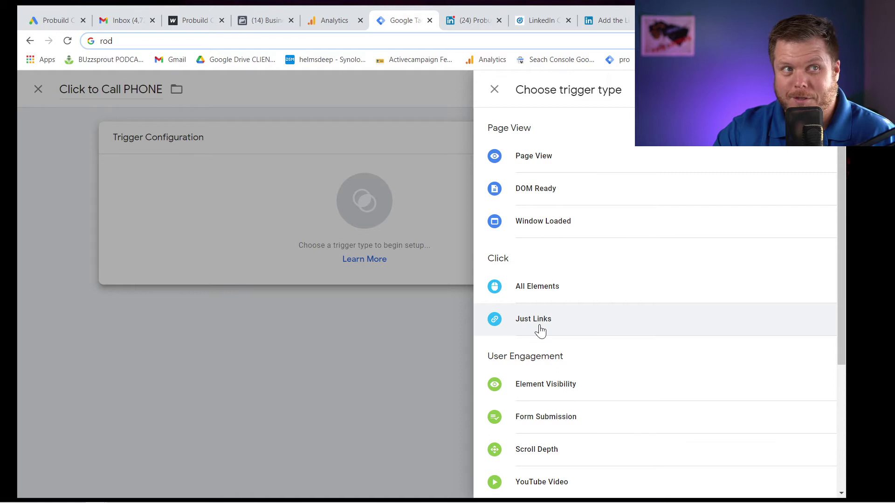
pyautogui.click(540, 331)
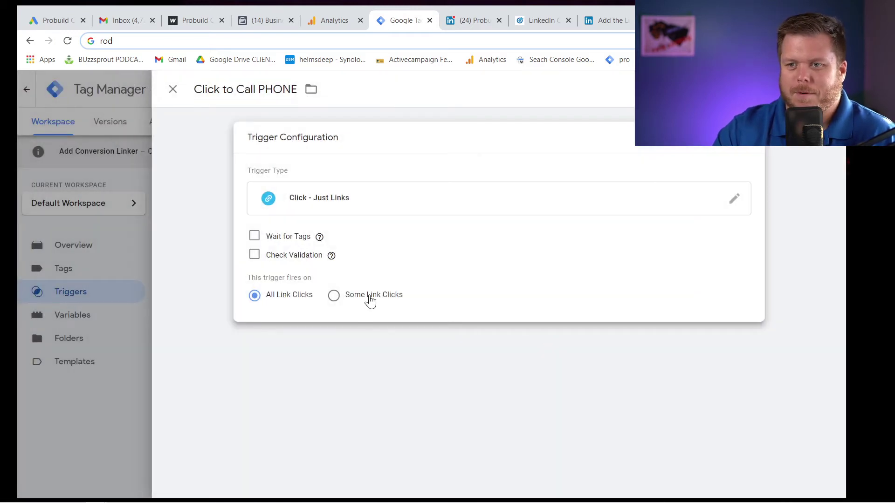
# Limit it to Some Link Clicks where Click URL equals the pasted tel: address.
pyautogui.click(371, 301)
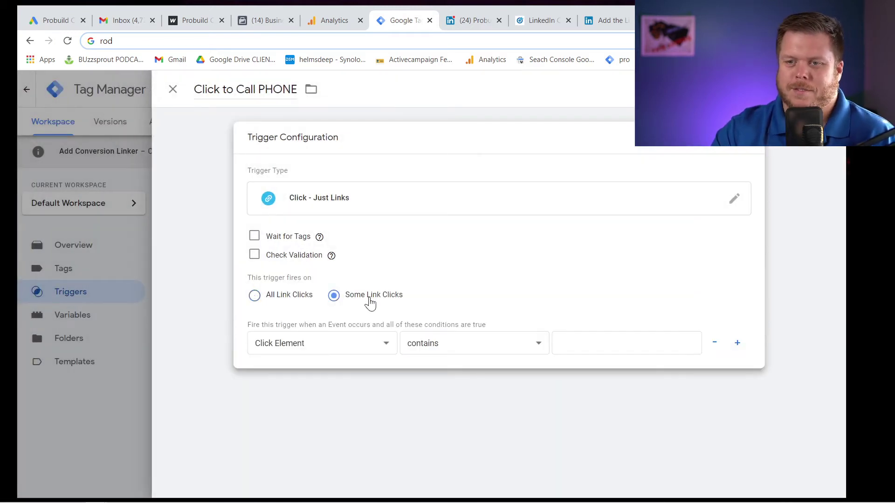
pyautogui.click(329, 345)
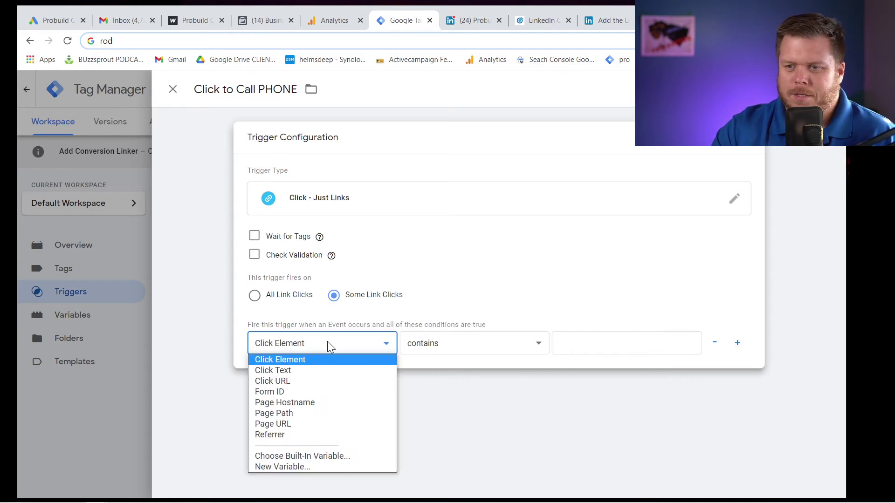
pyautogui.click(319, 383)
pyautogui.click(447, 345)
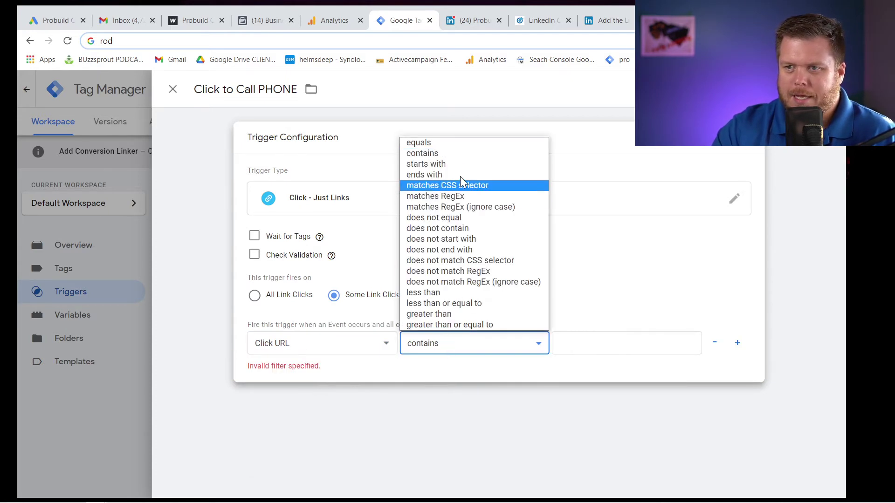
pyautogui.click(461, 145)
pyautogui.press('Tab')
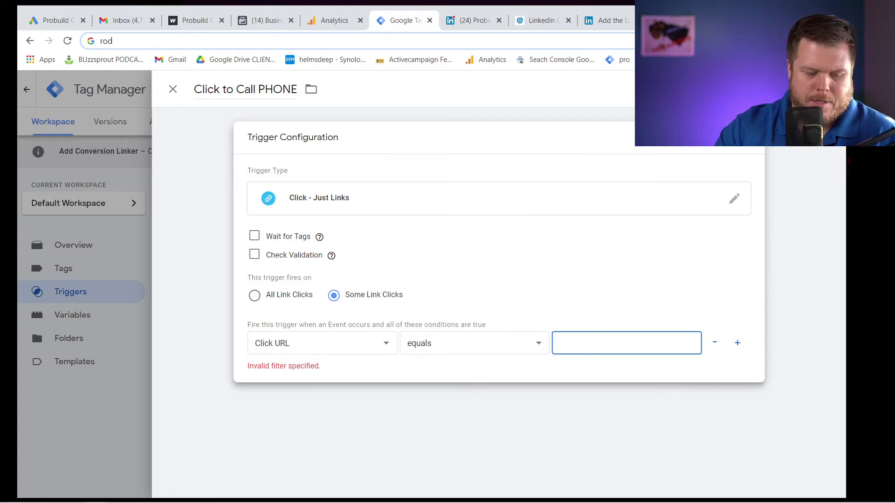
pyautogui.hotkey('ctrl', 'v')
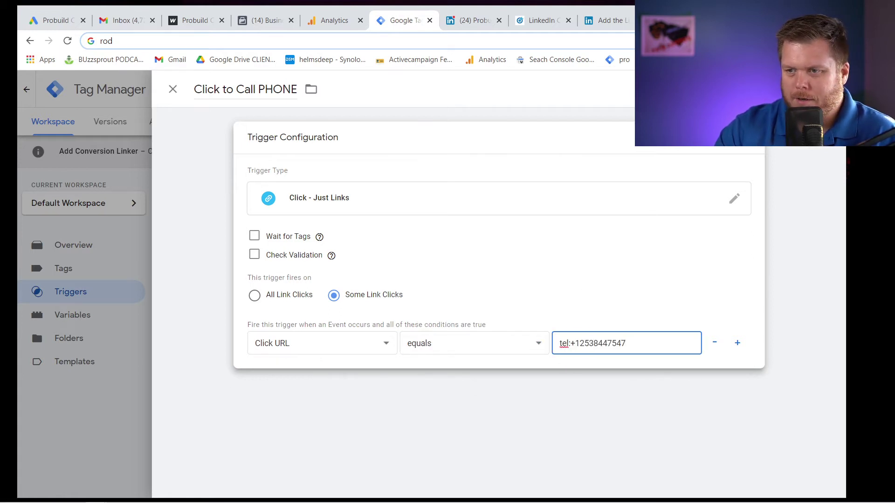
# Double-check the phone digits in the condition value, then leave the trigger editor unsaved.
pyautogui.hotkey('ctrl', '+')
pyautogui.hotkey('ctrl', '+')
pyautogui.hotkey('ctrl', '+')
pyautogui.hotkey('ctrl', '+')
pyautogui.hotkey('ctrl', '+')
pyautogui.hotkey('ctrl', '+')
pyautogui.scroll(-5, 596, 398)
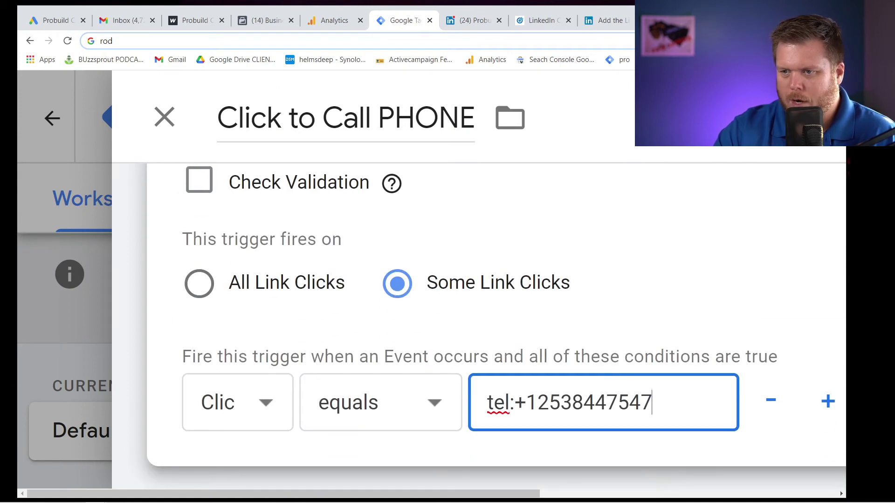
pyautogui.moveTo(536, 403); pyautogui.dragTo(652, 403)
pyautogui.click(653, 403)
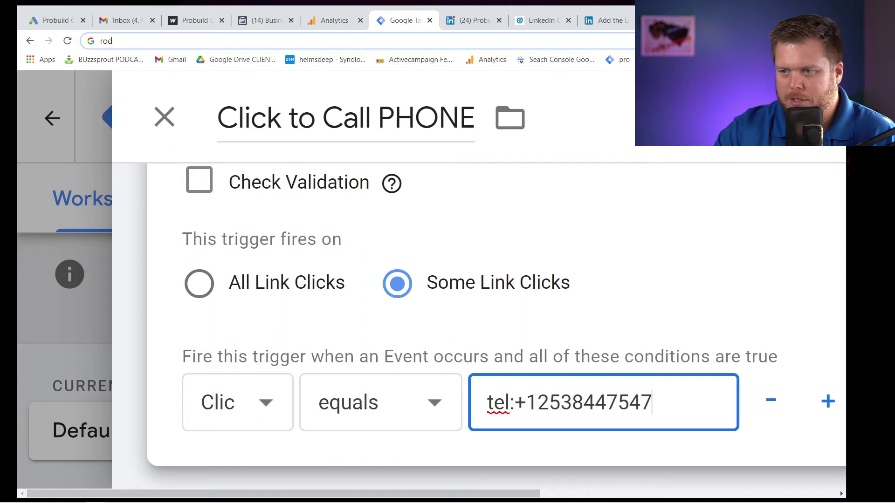
pyautogui.hotkey('ctrl', '-')
pyautogui.hotkey('ctrl', '-')
pyautogui.hotkey('ctrl', '-')
pyautogui.hotkey('ctrl', '-')
pyautogui.hotkey('ctrl', '-')
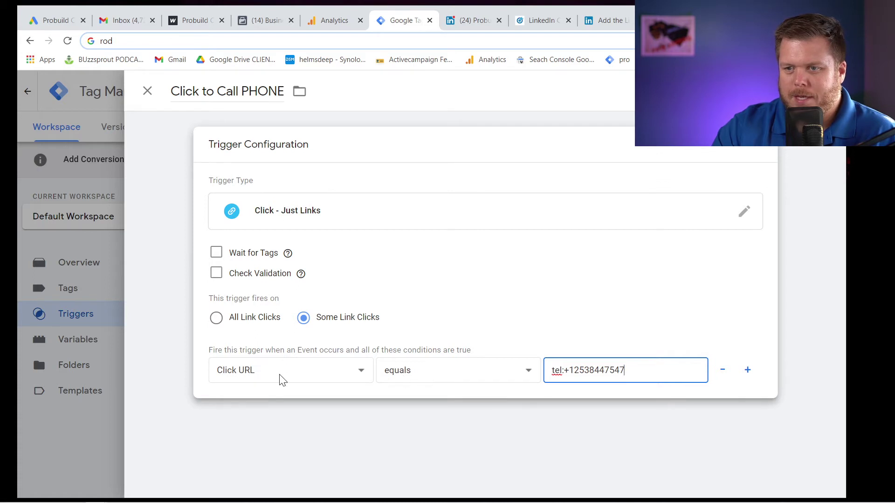
pyautogui.tripleClick(587, 370)
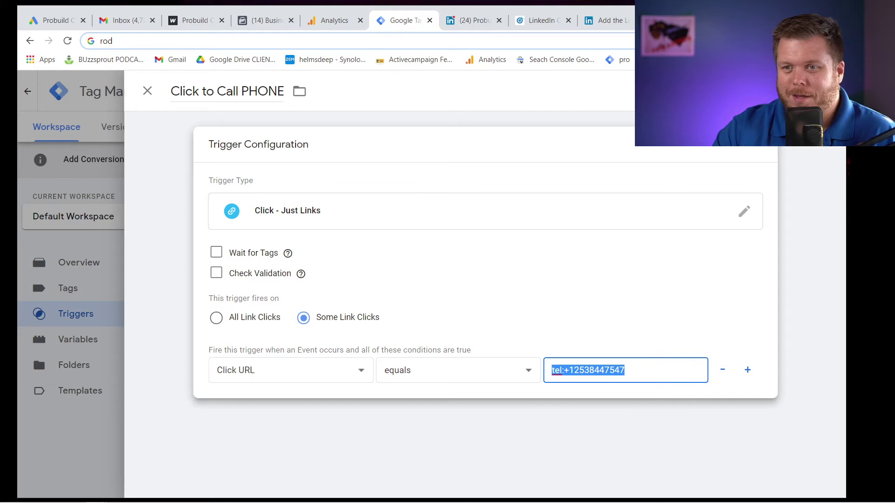
pyautogui.click(588, 370)
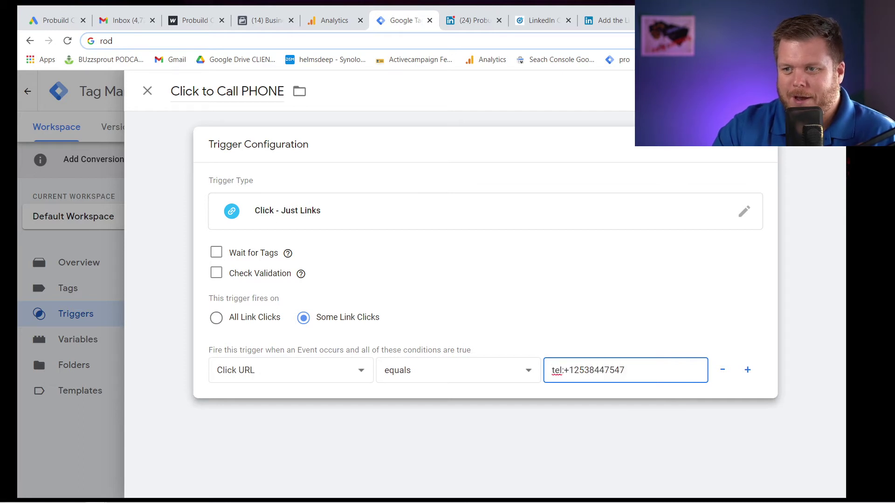
pyautogui.hotkey('shift', 'End')
pyautogui.press('Left')
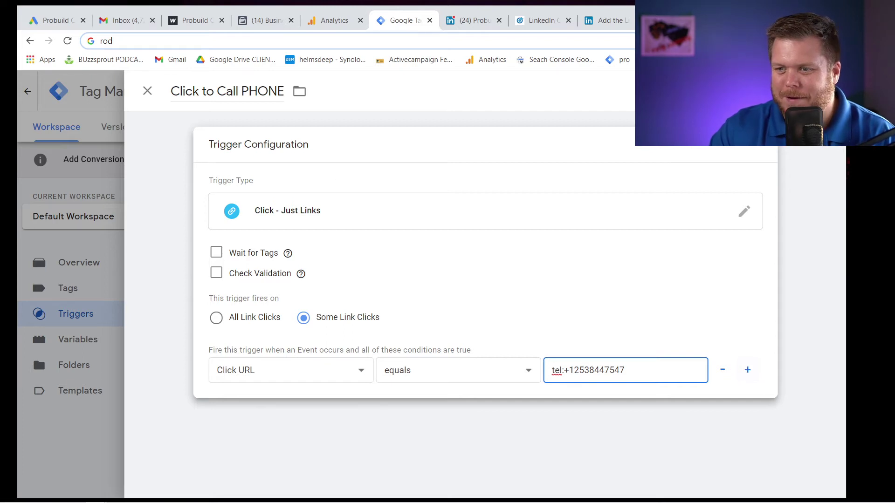
pyautogui.hotkey('ctrl', 'a')
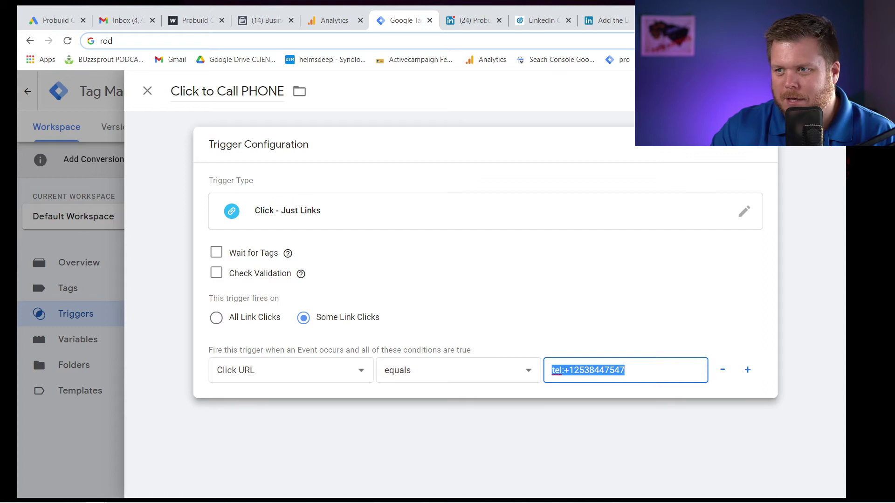
pyautogui.click(146, 92)
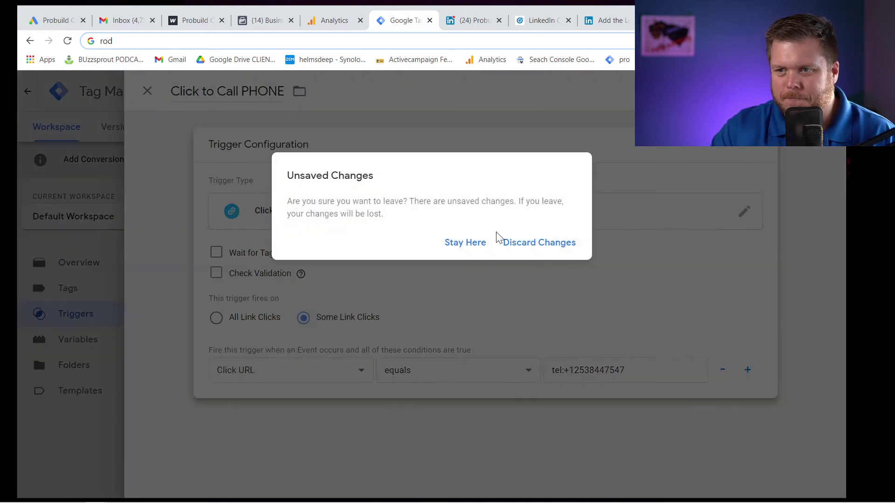
# Discard the new trigger and back out of the workspace submission without publishing.
pyautogui.click(530, 246)
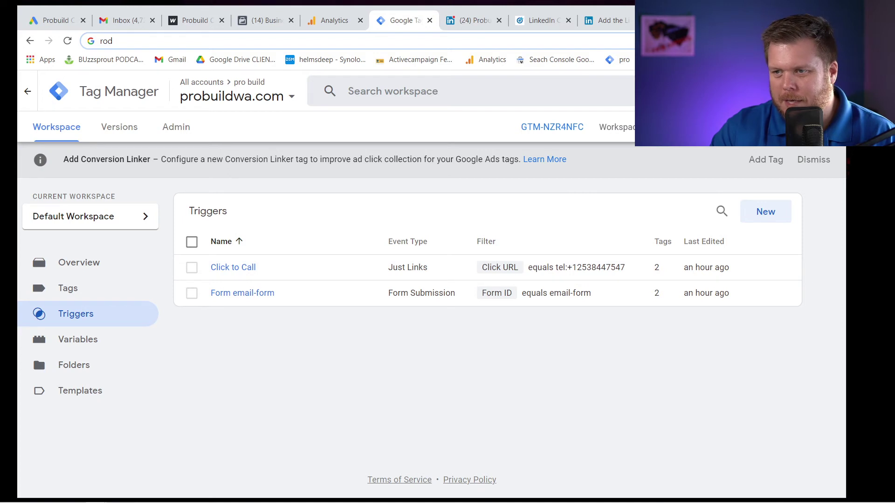
pyautogui.click(808, 127)
pyautogui.click(309, 236)
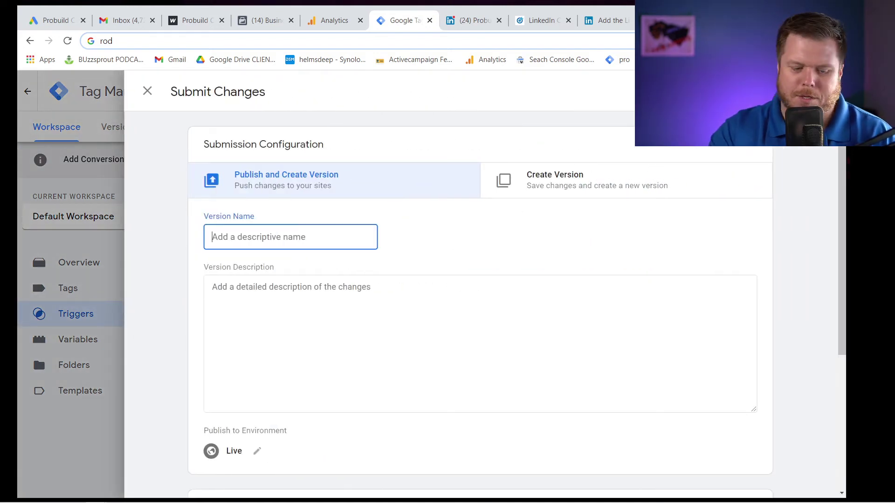
pyautogui.write('as;dlfkas;ldfk')
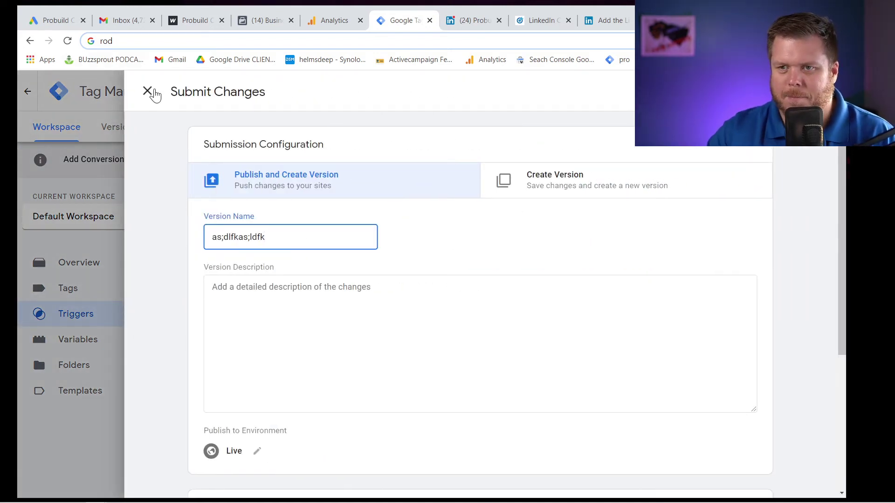
pyautogui.click(148, 92)
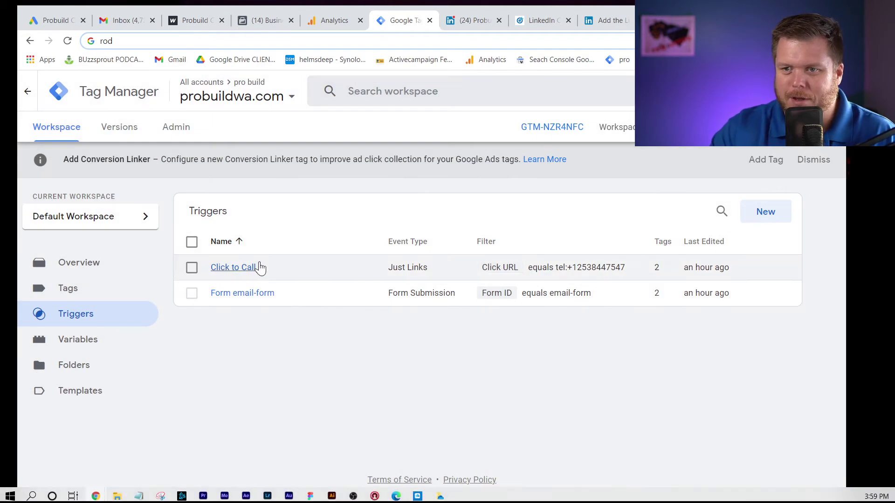
# Review the Click to Call trigger, then open the Form email-form trigger's details.
pyautogui.click(252, 272)
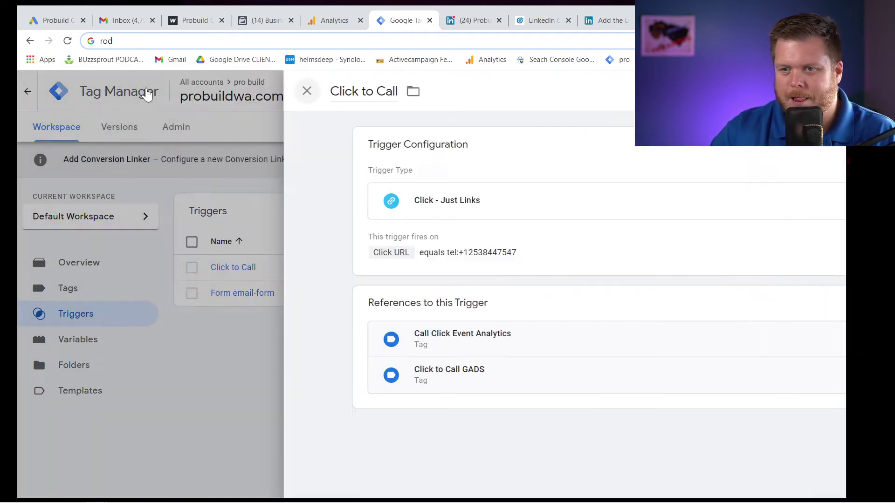
pyautogui.click(147, 93)
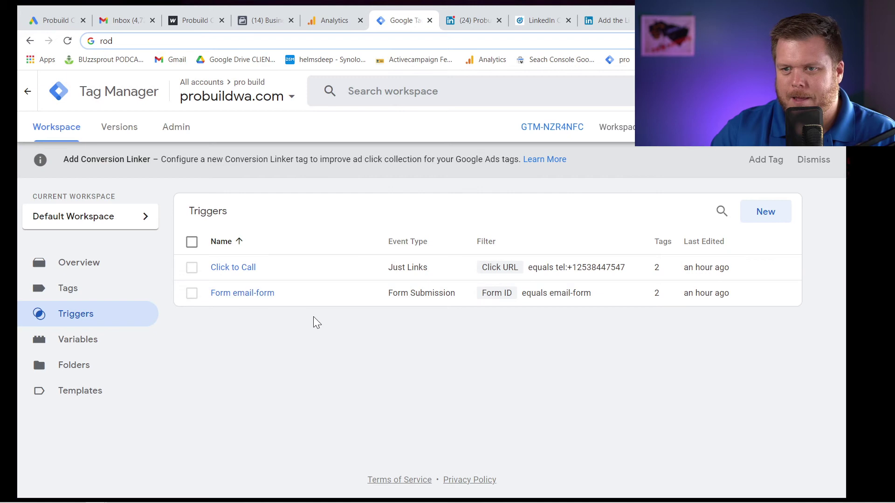
pyautogui.click(302, 293)
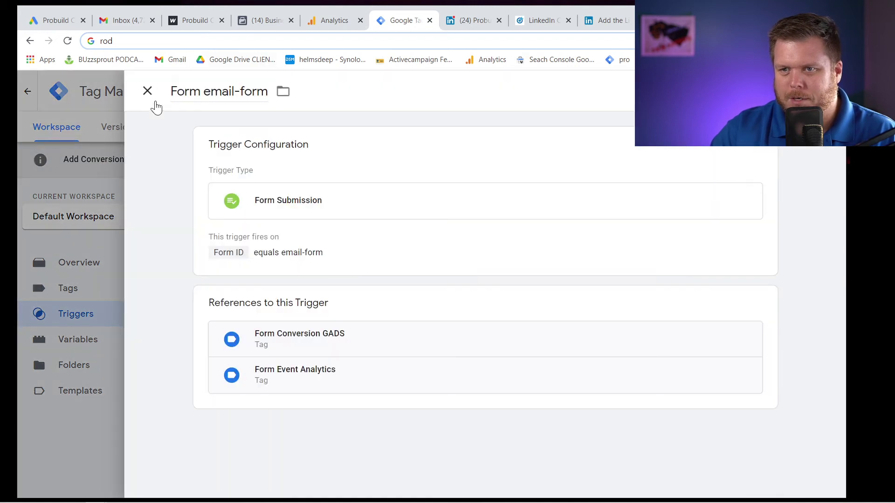
# Copy the probuildwa.com address and start a Tag Assistant preview of GTM-NZR4NFC on it.
pyautogui.click(147, 91)
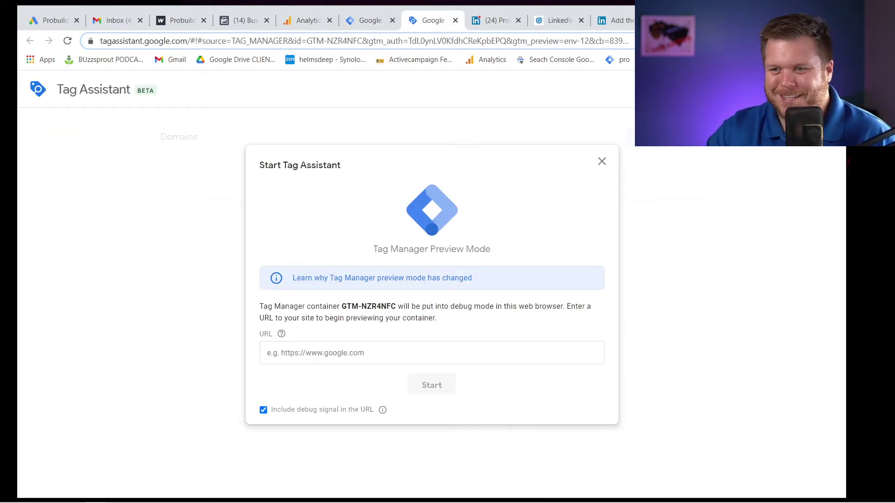
pyautogui.click(175, 21)
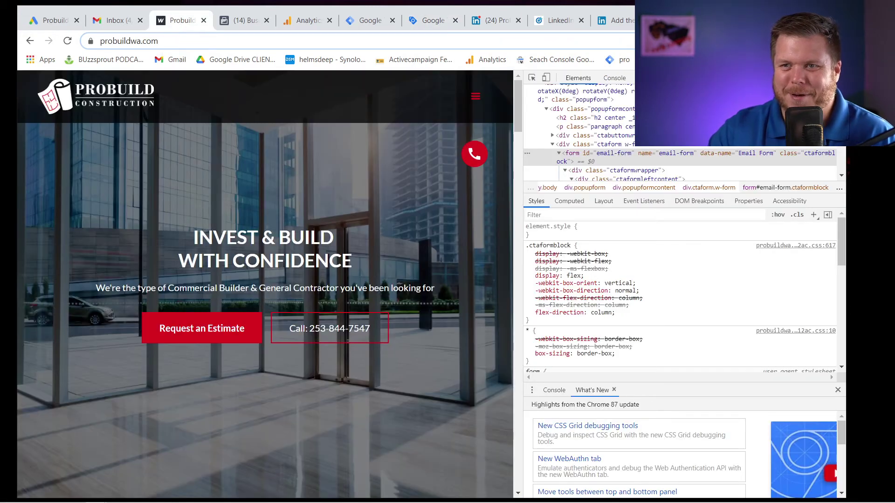
pyautogui.click(153, 41)
pyautogui.hotkey('ctrl', 'c')
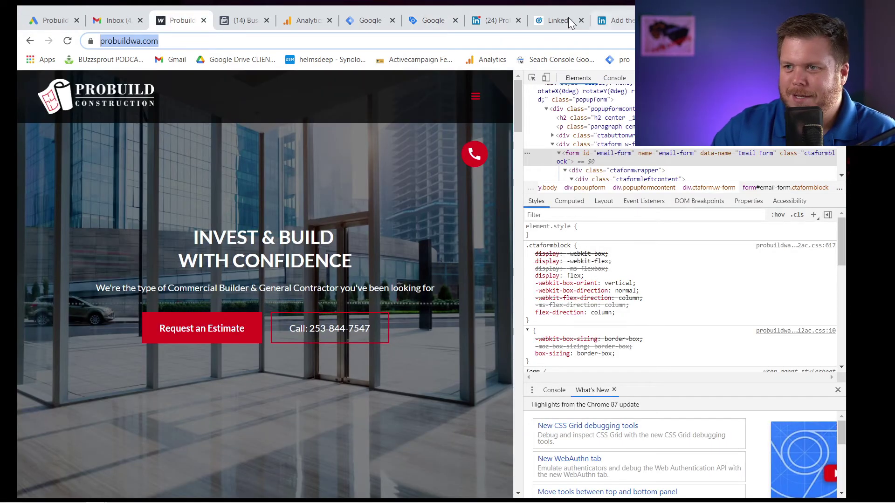
pyautogui.click(370, 21)
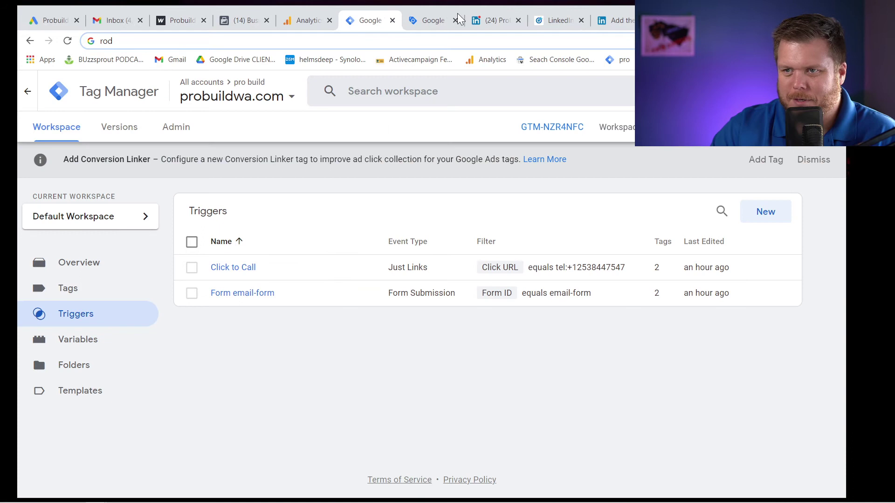
pyautogui.click(434, 20)
pyautogui.click(326, 352)
pyautogui.hotkey('ctrl', 'v')
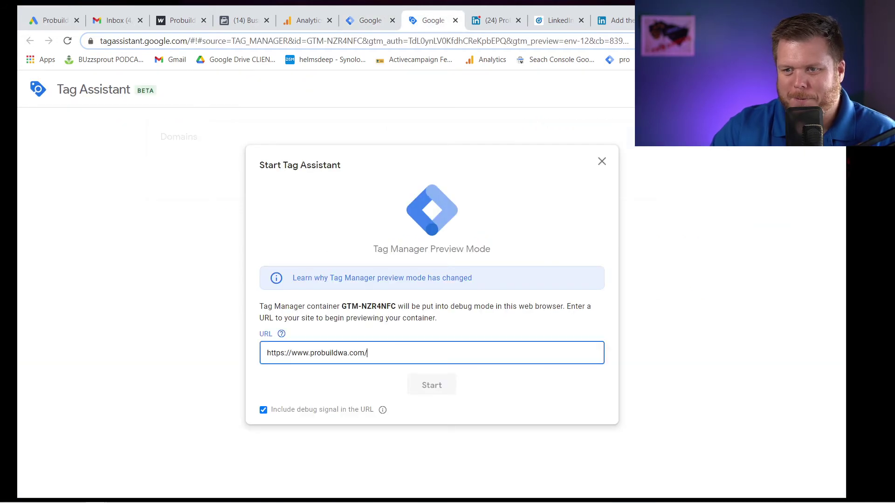
pyautogui.click(426, 387)
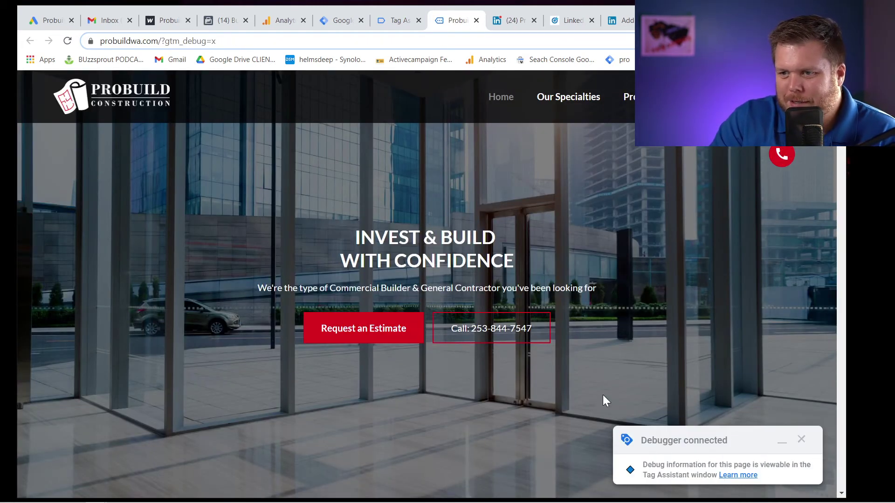
# Test the site's Call link, dismiss the call prompt, and jump to the estimate form.
pyautogui.click(511, 341)
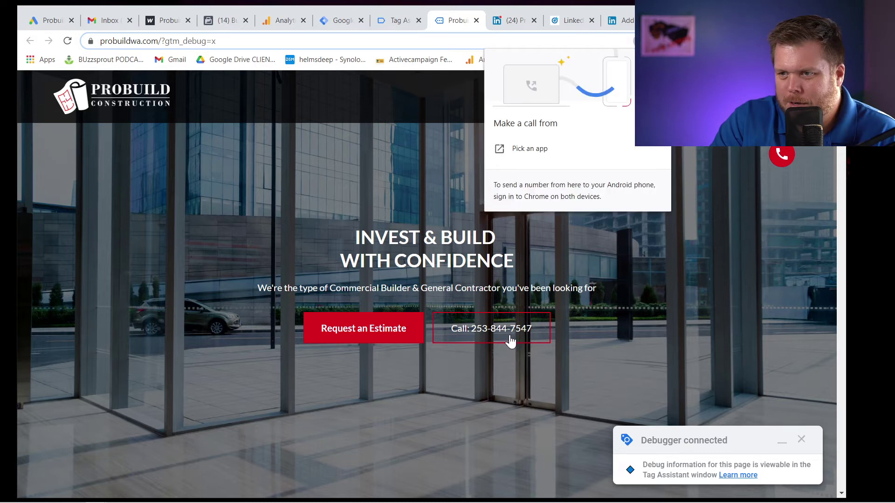
pyautogui.press('Escape')
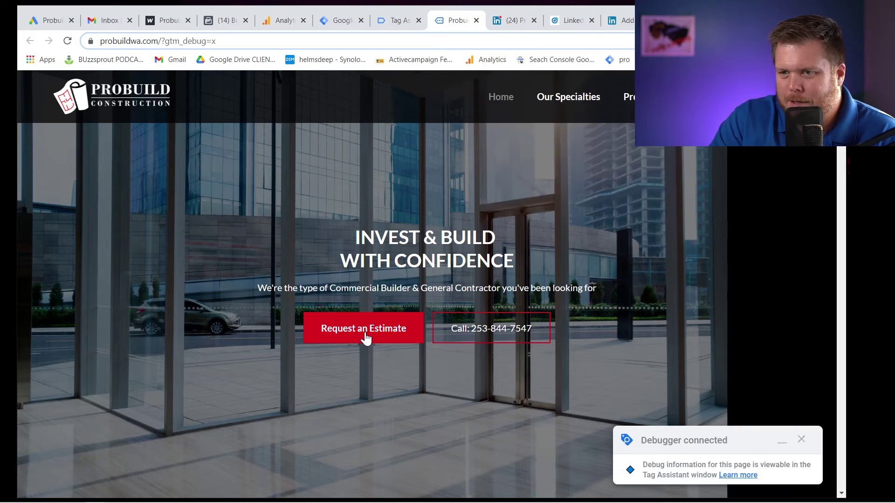
pyautogui.click(365, 336)
# Submit the estimate form with a test name, phone number, e-mail and message 'TRIAL'.
pyautogui.click(298, 275)
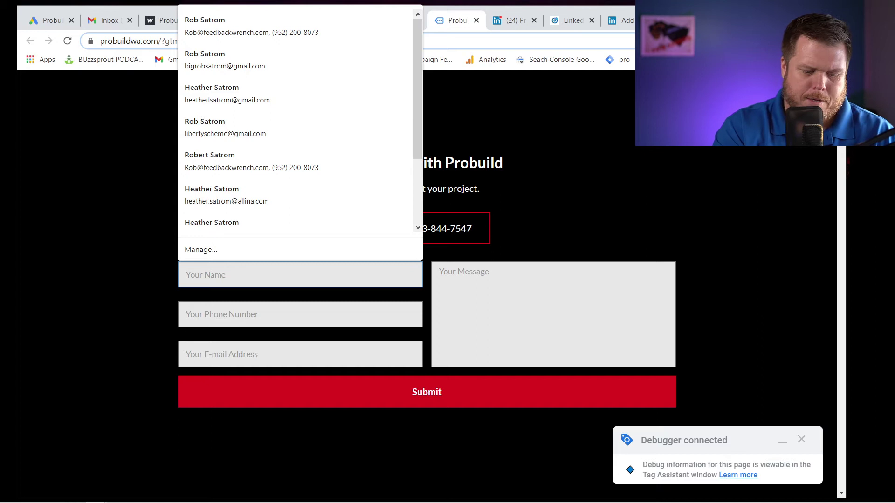
pyautogui.press('Tab')
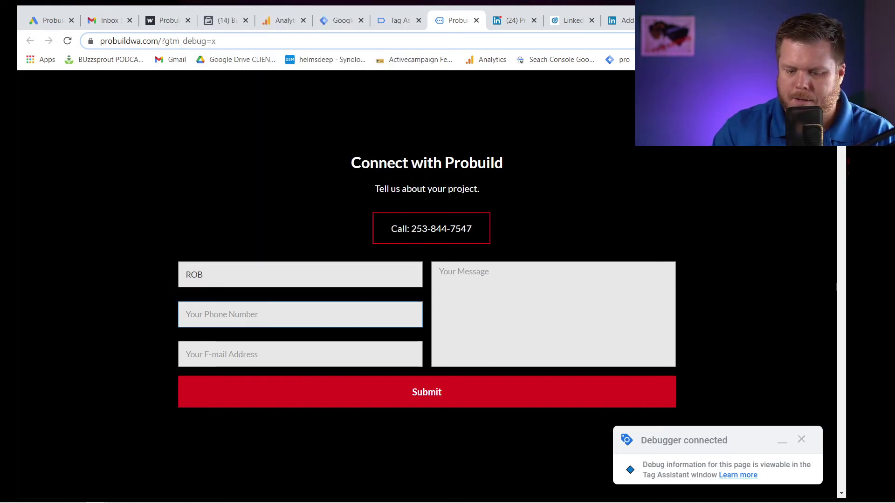
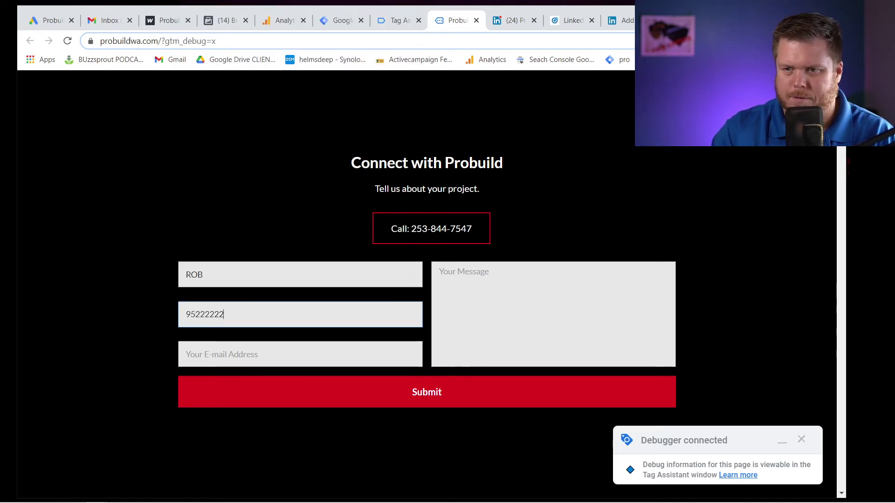
pyautogui.press('Tab')
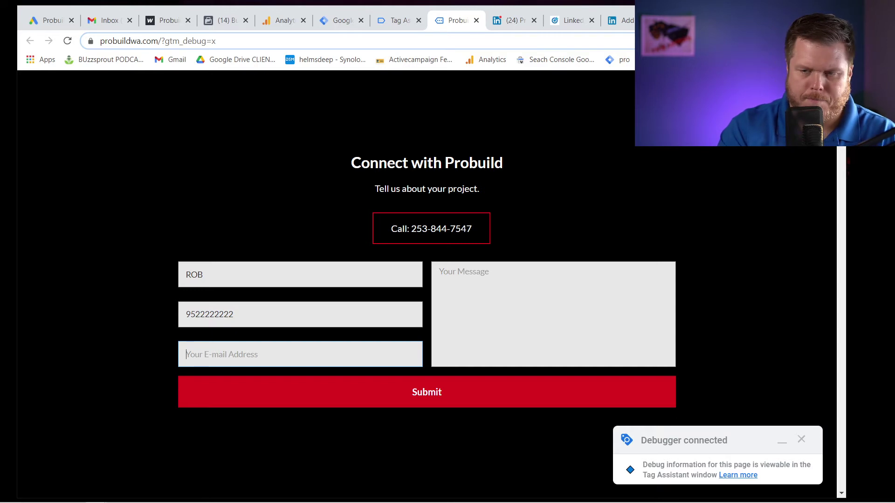
pyautogui.click(366, 354)
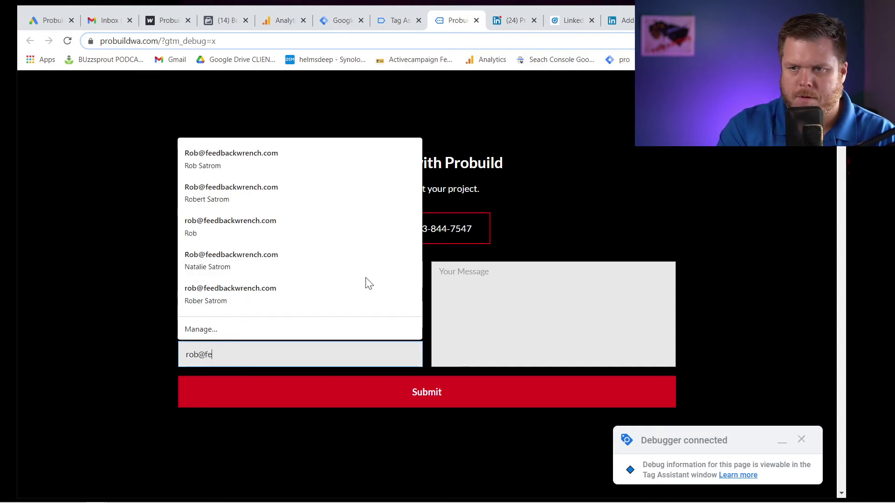
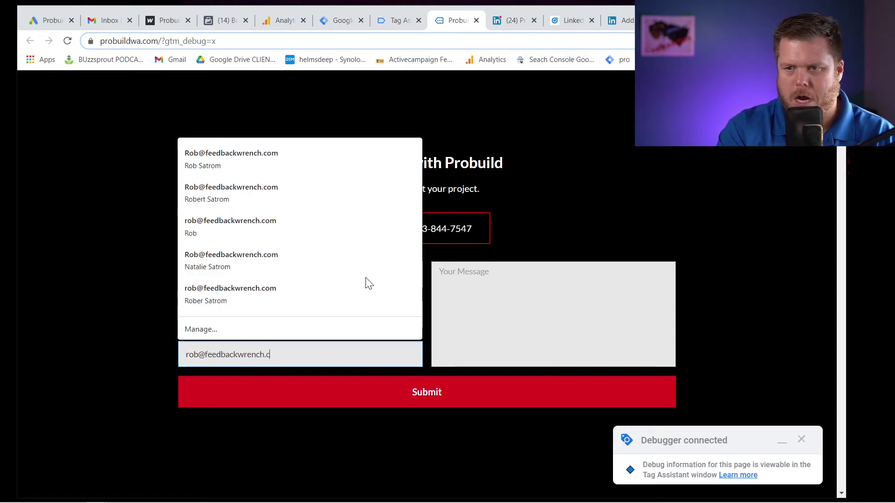
pyautogui.press('Tab')
pyautogui.write('TRIAL')
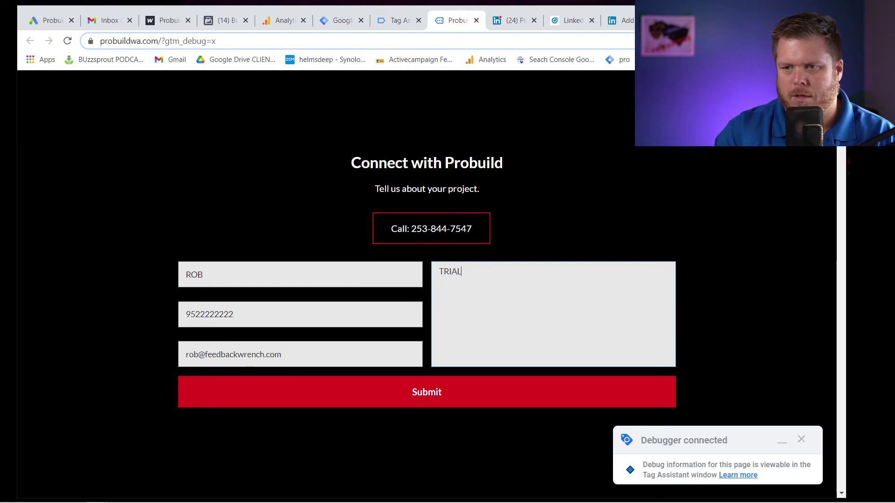
pyautogui.click(378, 392)
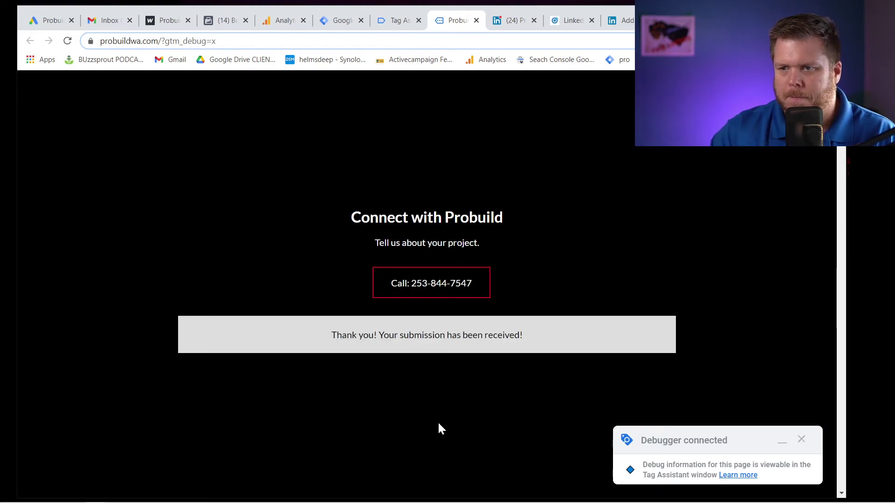
pyautogui.click(390, 23)
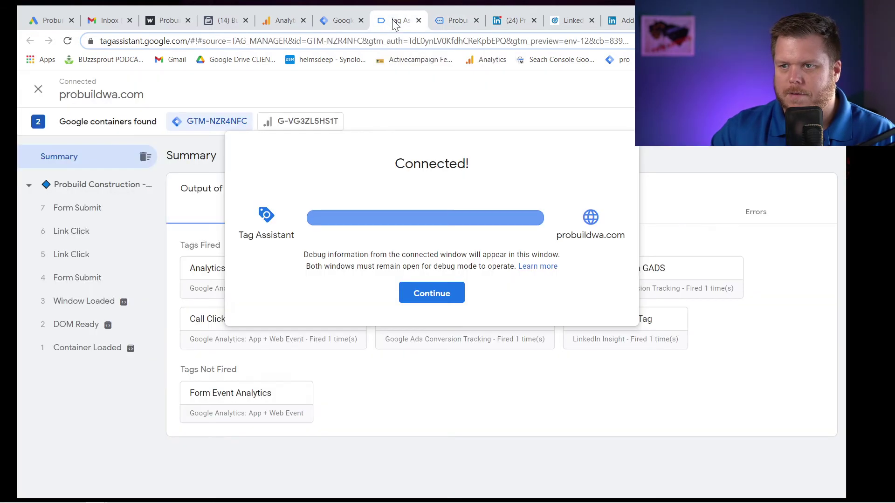
# Review the tags and variables for the Form Submit event, including Form Event Analytics.
pyautogui.click(446, 300)
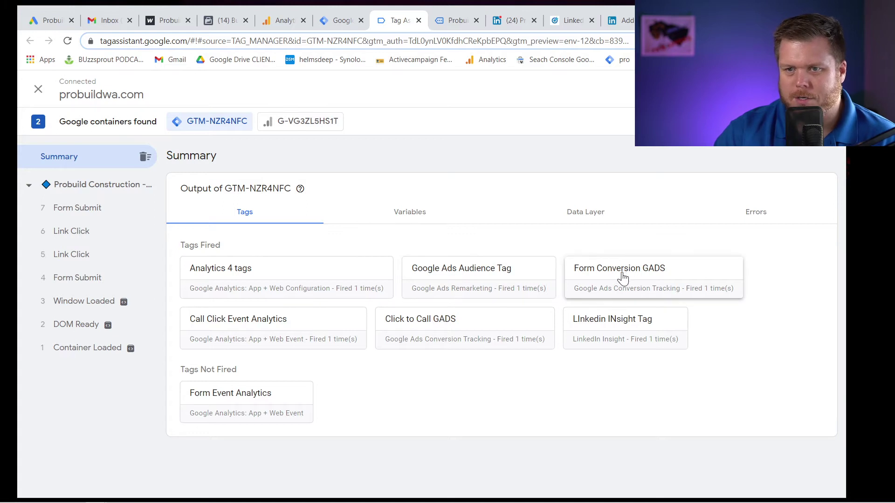
pyautogui.click(84, 215)
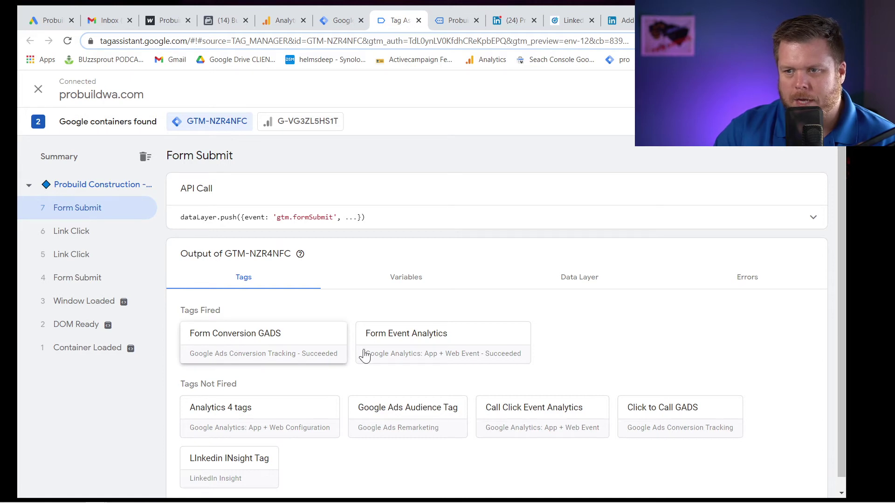
pyautogui.click(413, 347)
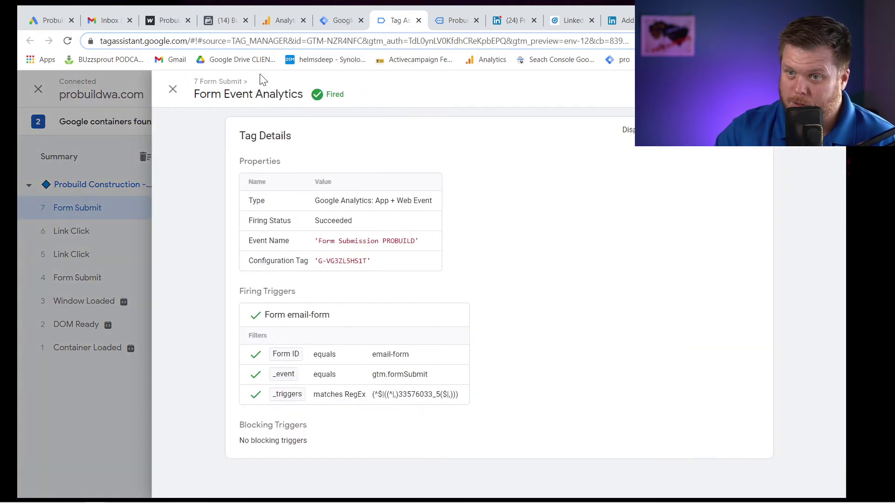
pyautogui.click(172, 89)
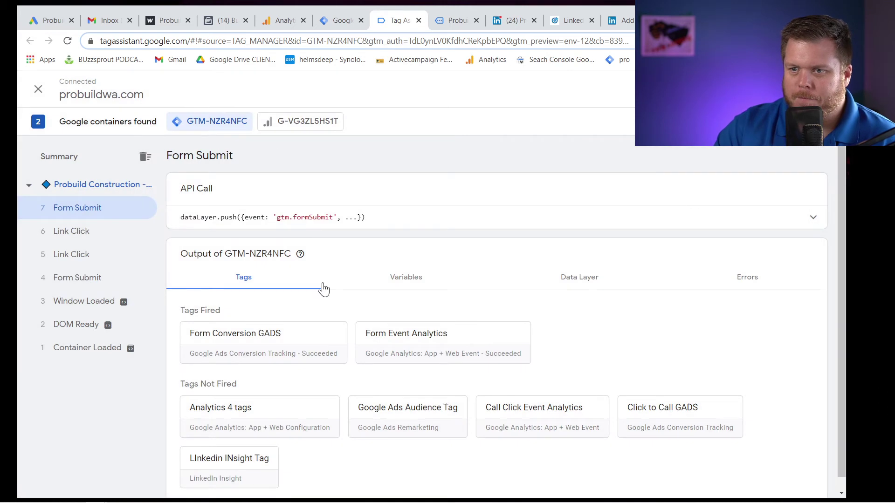
pyautogui.scroll(-1, 316, 372)
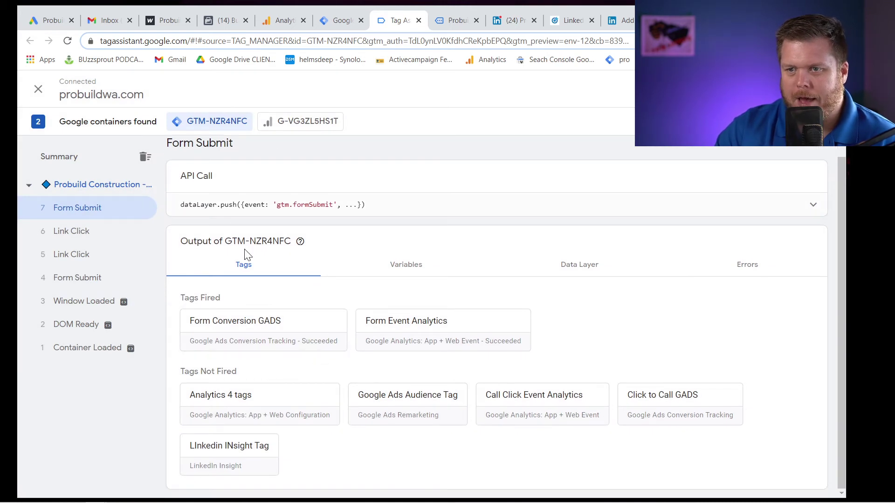
pyautogui.click(405, 269)
pyautogui.click(256, 267)
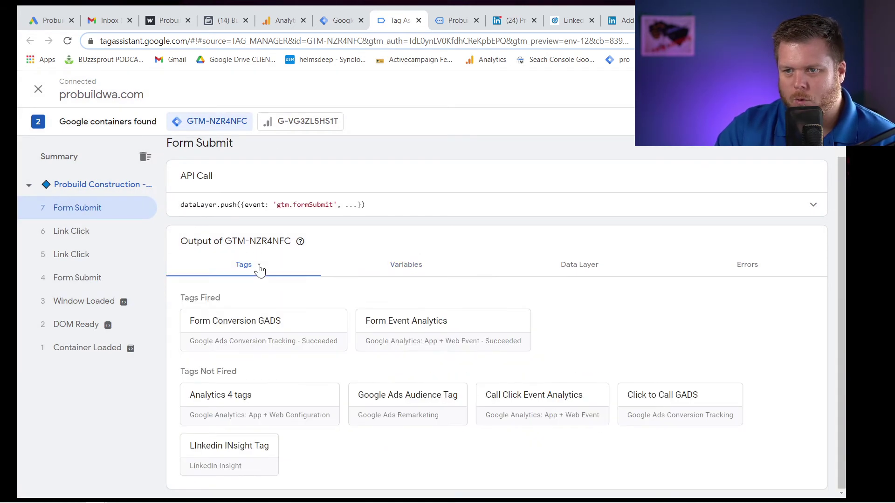
# Confirm the click-to-call tags fired on the Link Click event, then close debugging.
pyautogui.click(76, 232)
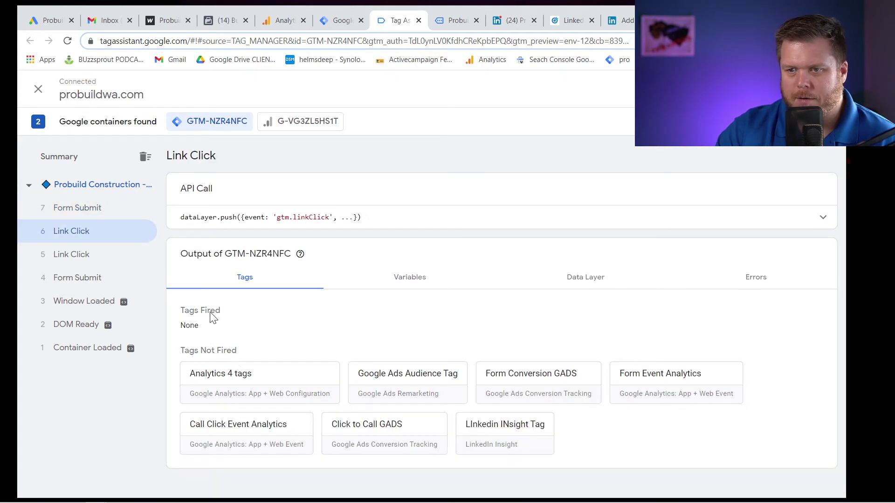
pyautogui.click(68, 256)
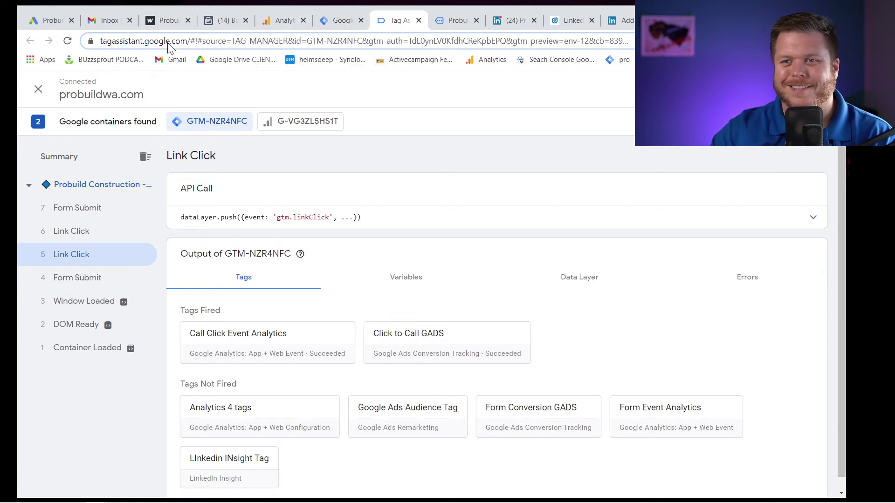
pyautogui.click(38, 90)
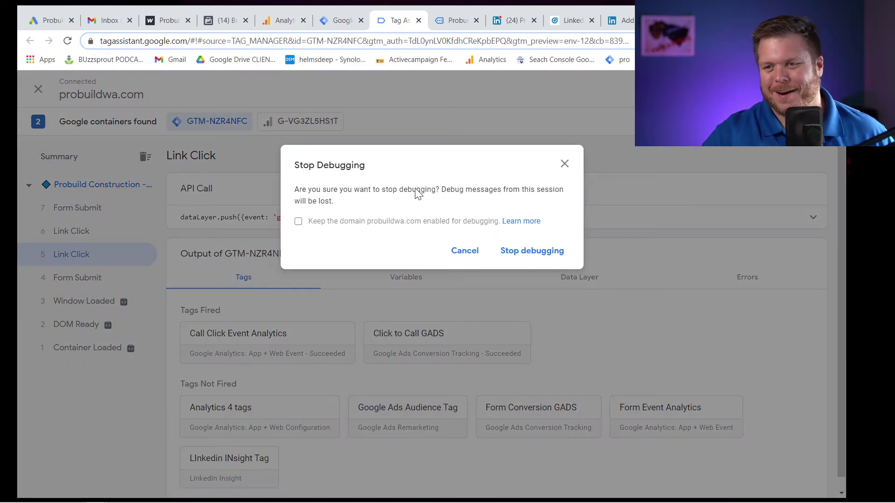
# Stop debugging, review the Tag Manager Tags list, and return to Campaign Manager's Conversions.
pyautogui.click(517, 252)
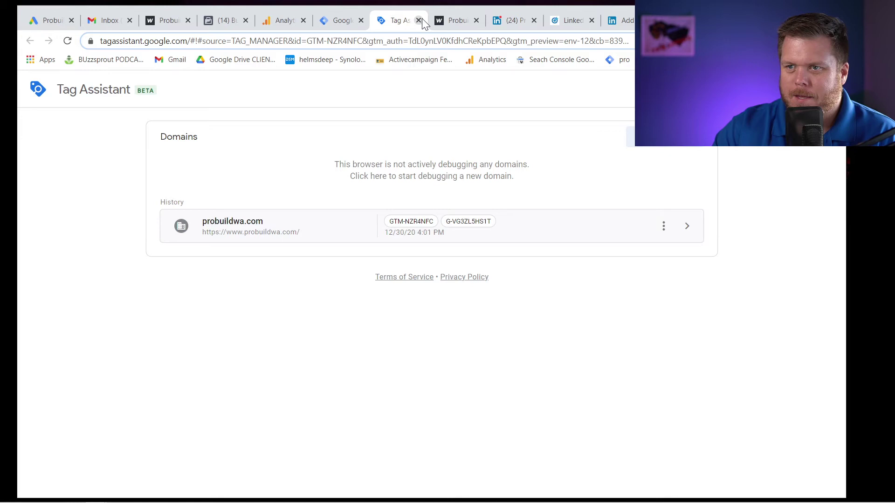
pyautogui.click(343, 22)
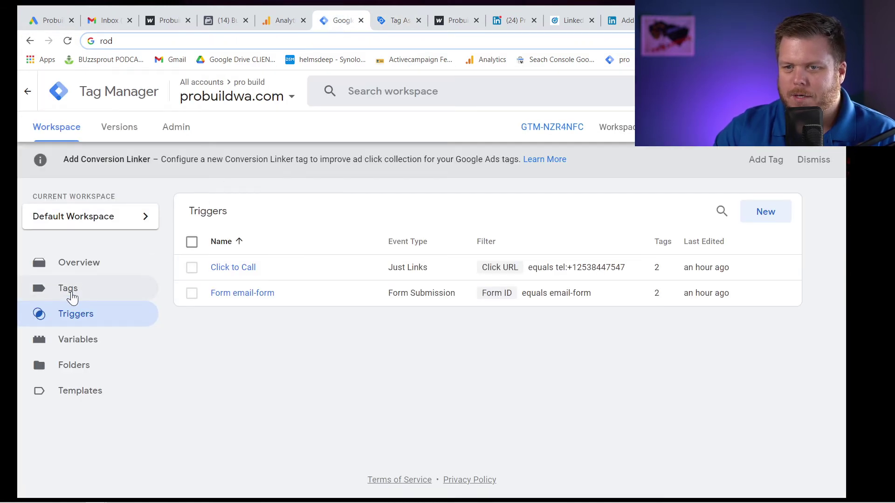
pyautogui.click(70, 288)
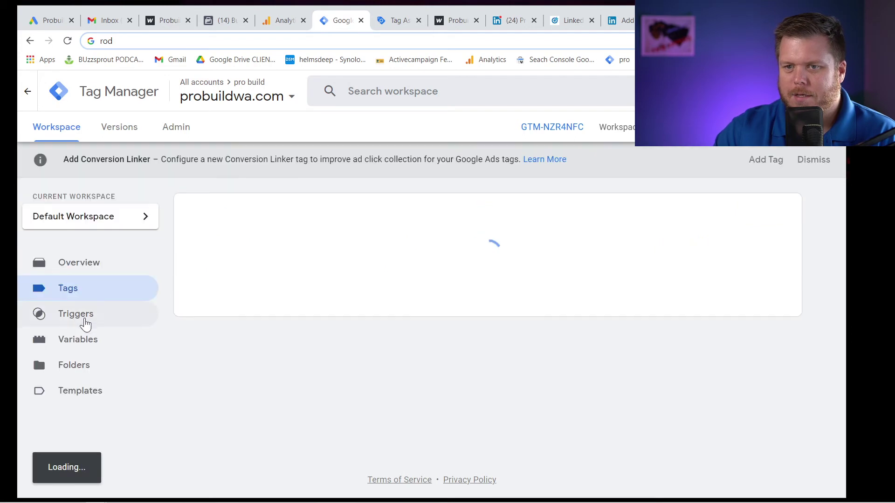
pyautogui.click(623, 21)
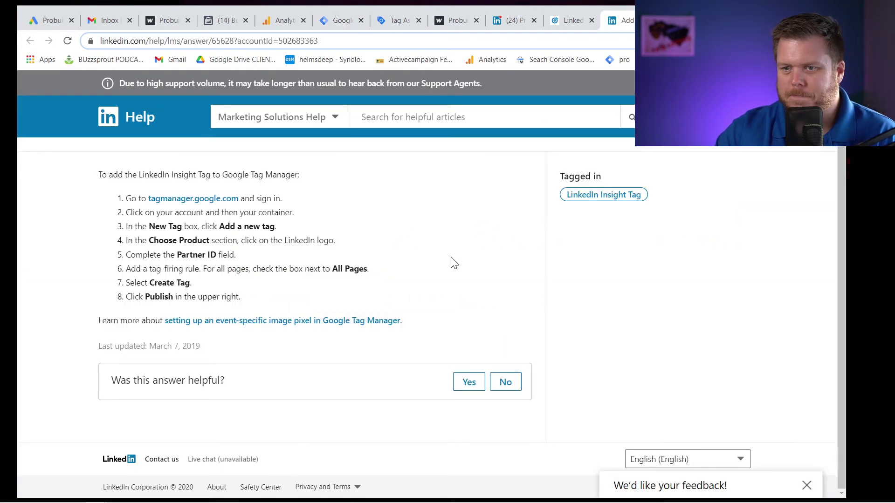
pyautogui.scroll(1, 455, 264)
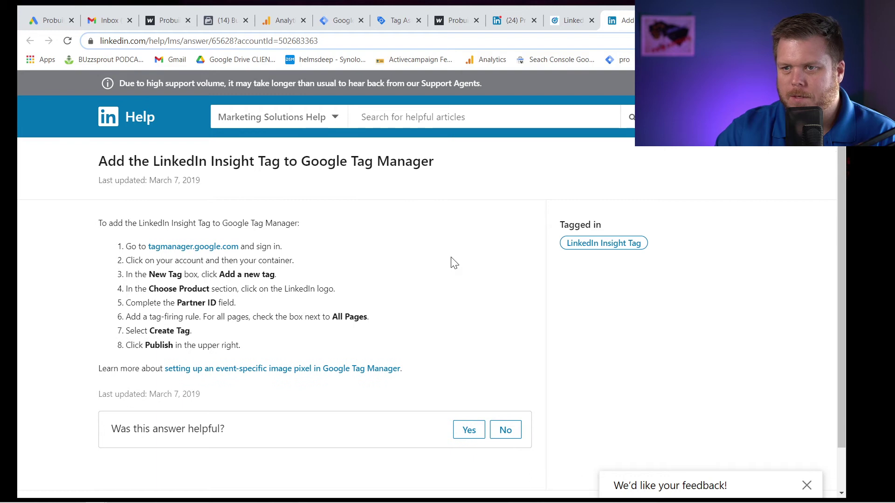
pyautogui.click(571, 22)
# Create a conversion named 'FOrm Filled on PROBUILD', typed as Lead, valued at $0.00.
pyautogui.click(442, 439)
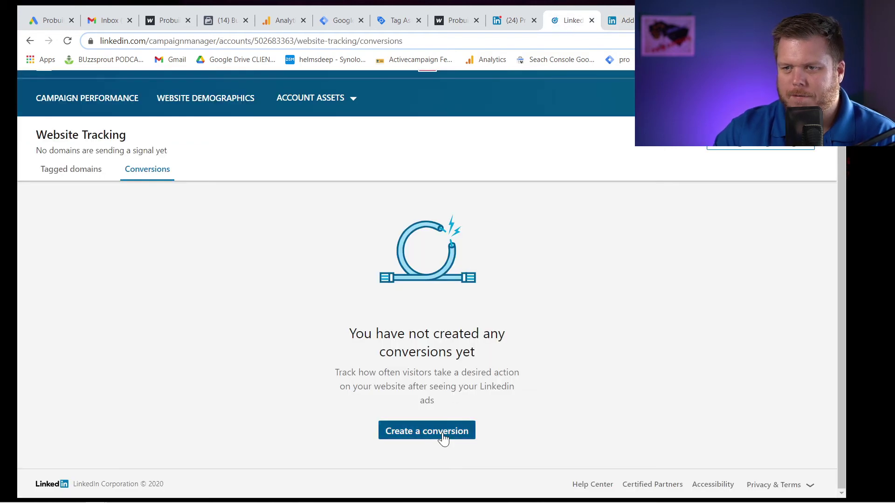
pyautogui.click(219, 148)
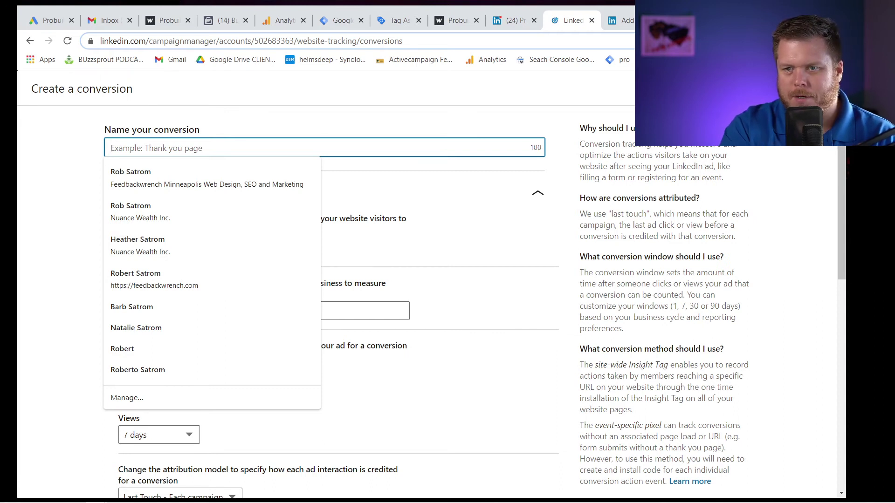
pyautogui.write('FO')
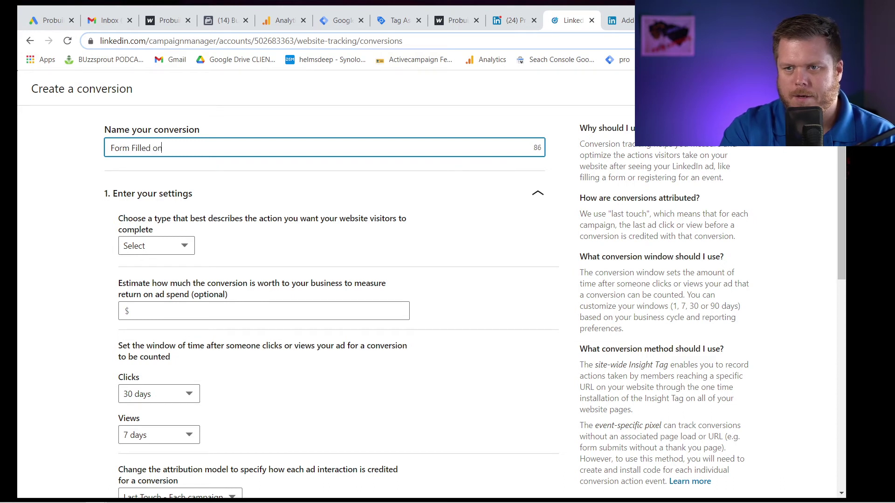
pyautogui.write('rm Filled on PROBUILD')
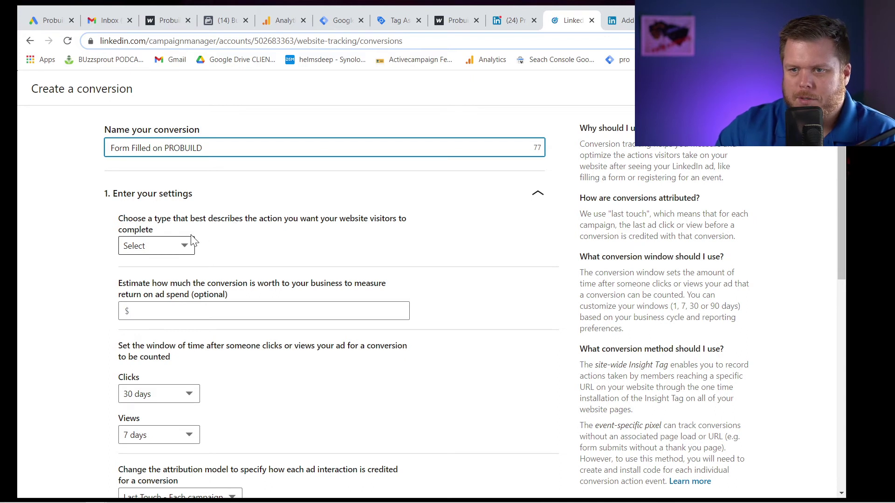
pyautogui.click(184, 246)
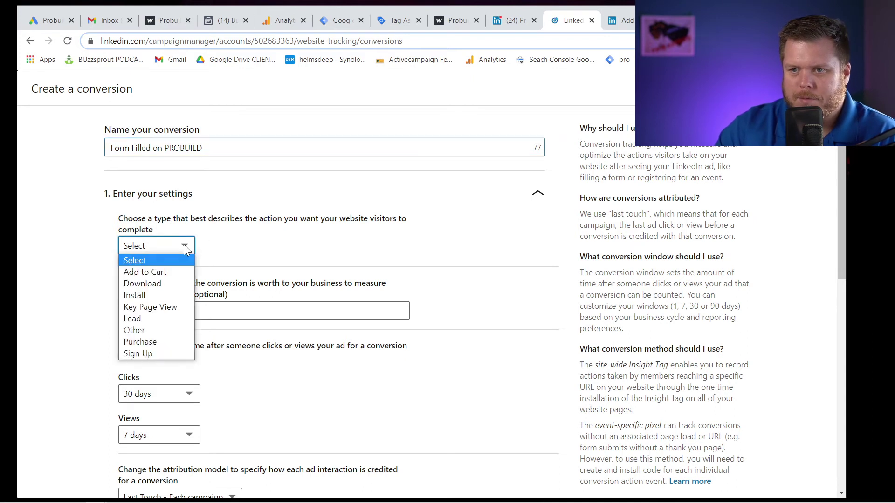
pyautogui.click(170, 317)
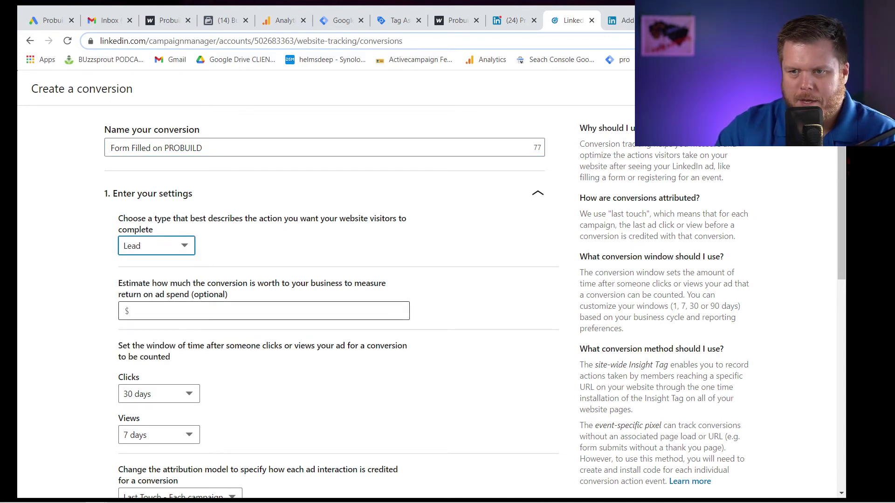
pyautogui.click(125, 311)
pyautogui.write('0')
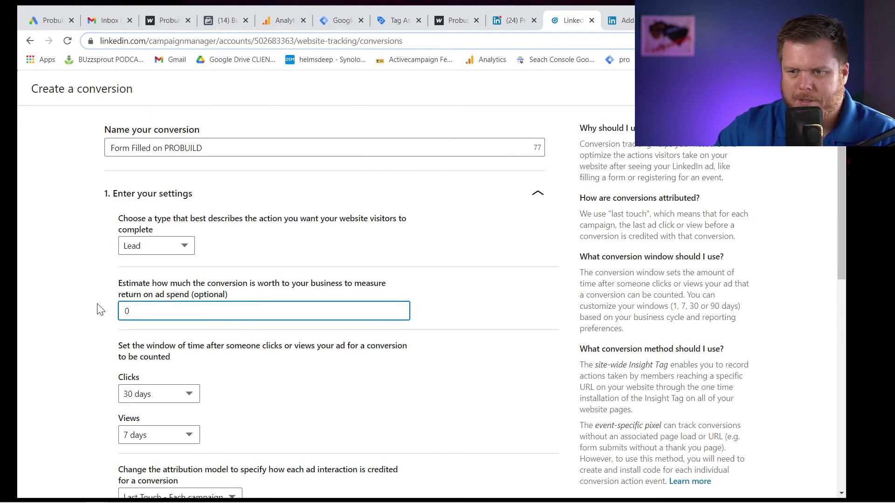
pyautogui.click(98, 310)
# Review the remaining conversion settings, looking for campaigns to track.
pyautogui.scroll(-4, 99, 310)
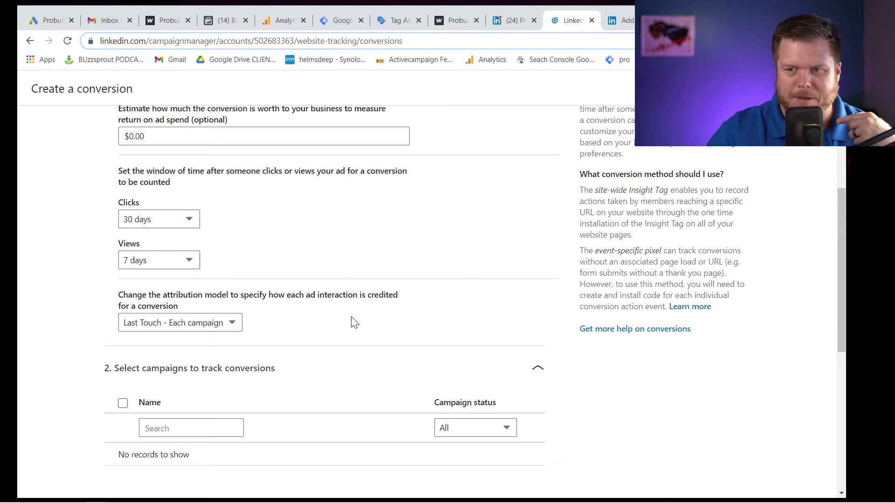
pyautogui.scroll(-2, 250, 335)
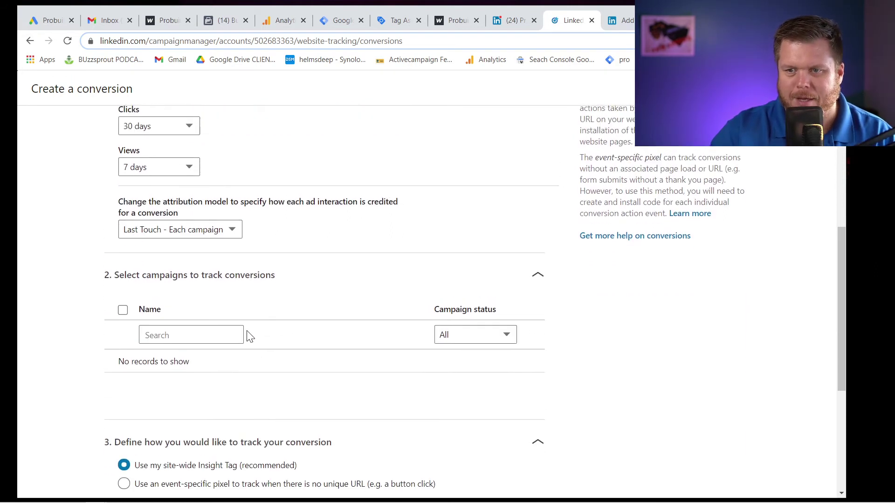
pyautogui.scroll(1, 186, 326)
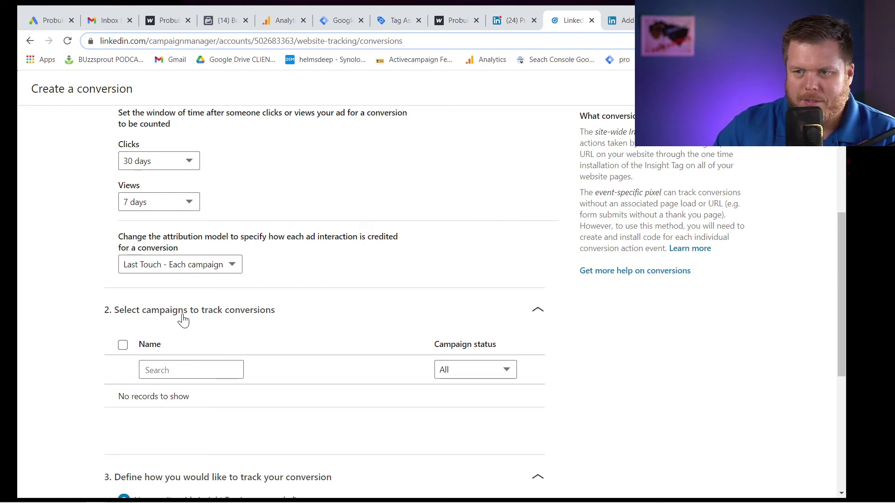
pyautogui.click(189, 369)
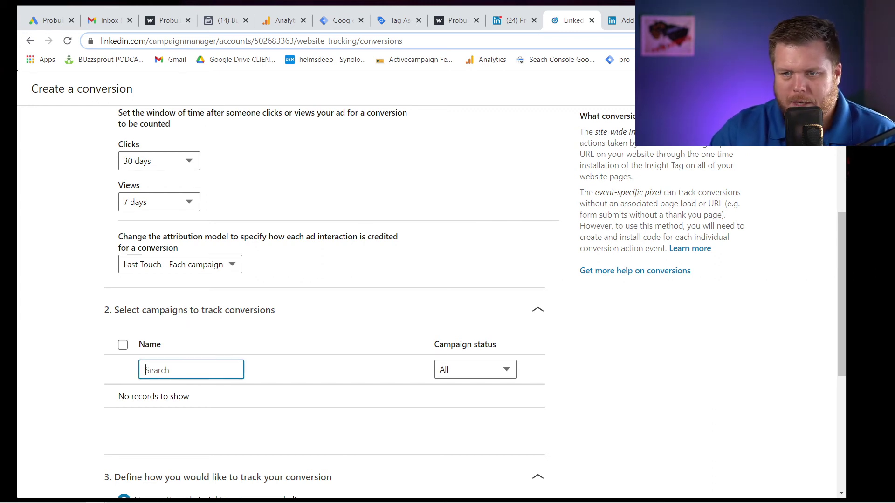
pyautogui.scroll(-2, 189, 370)
pyautogui.scroll(-2, 186, 371)
pyautogui.scroll(1, 189, 326)
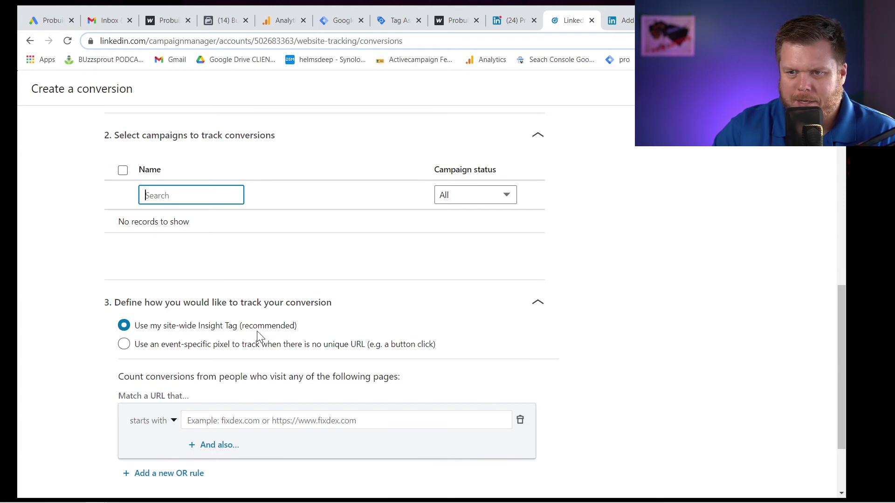
# Switch the conversion to an event-specific pixel and scroll to the img tracking code for conversion 3834249.
pyautogui.click(178, 348)
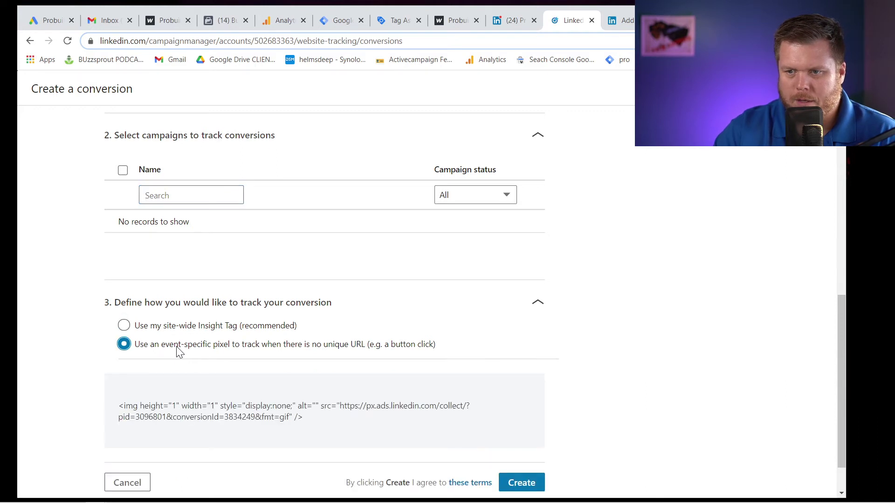
pyautogui.scroll(-1, 177, 347)
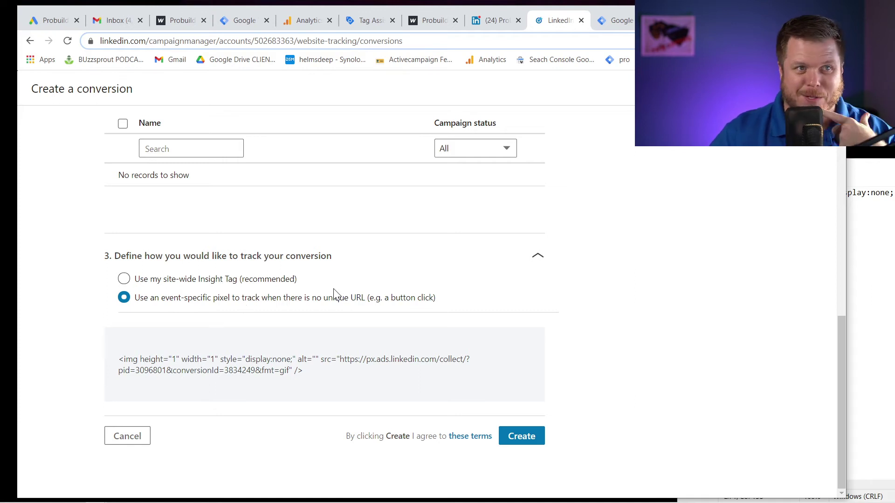
pyautogui.moveTo(317, 360)
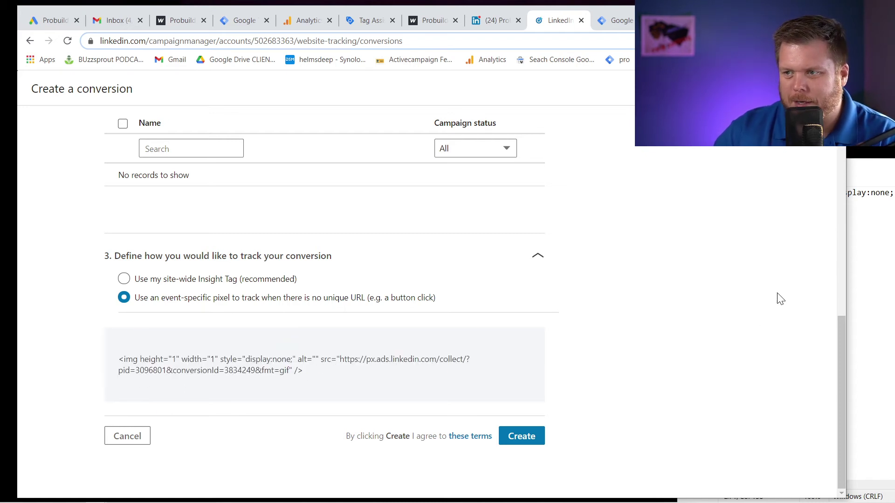
# Bring Notepad over the LinkedIn page and widen it so the whole img line shows.
pyautogui.moveTo(261, 499)
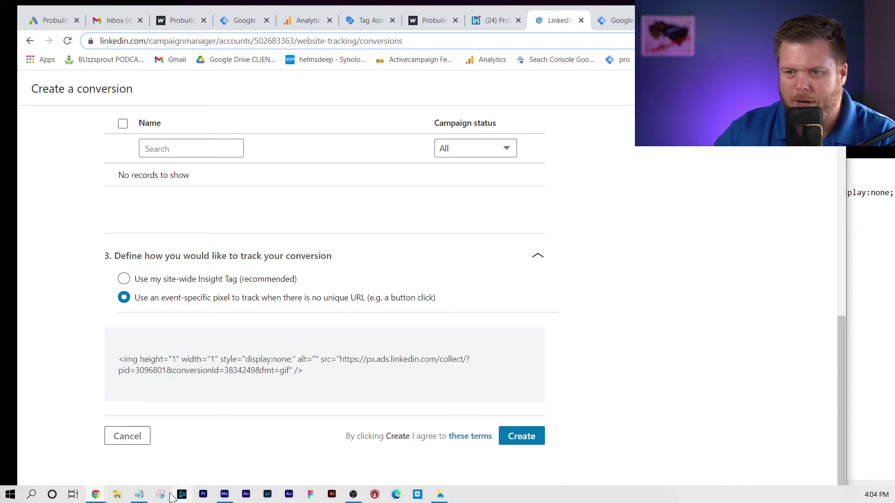
pyautogui.click(138, 495)
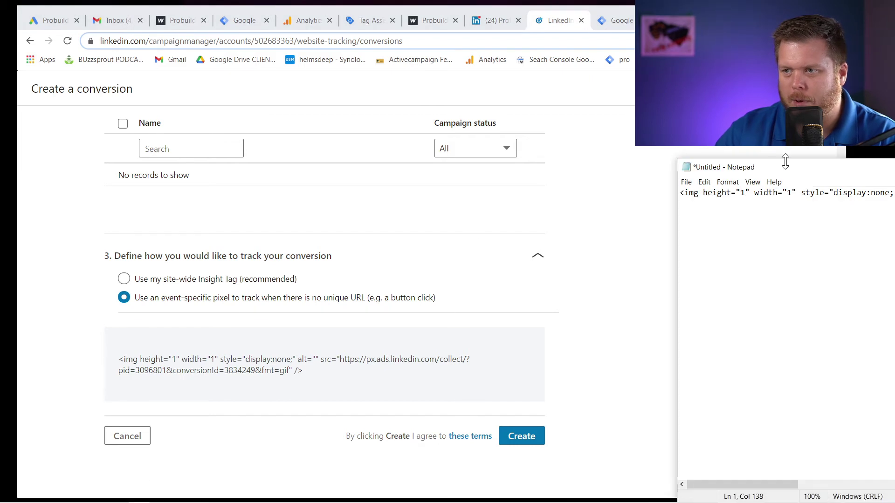
pyautogui.moveTo(773, 170); pyautogui.dragTo(243, 141)
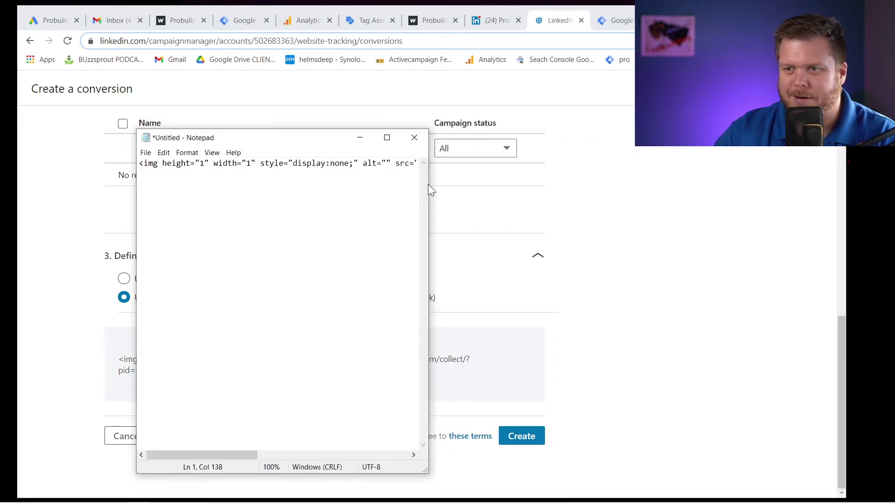
pyautogui.moveTo(430, 183); pyautogui.dragTo(858, 180)
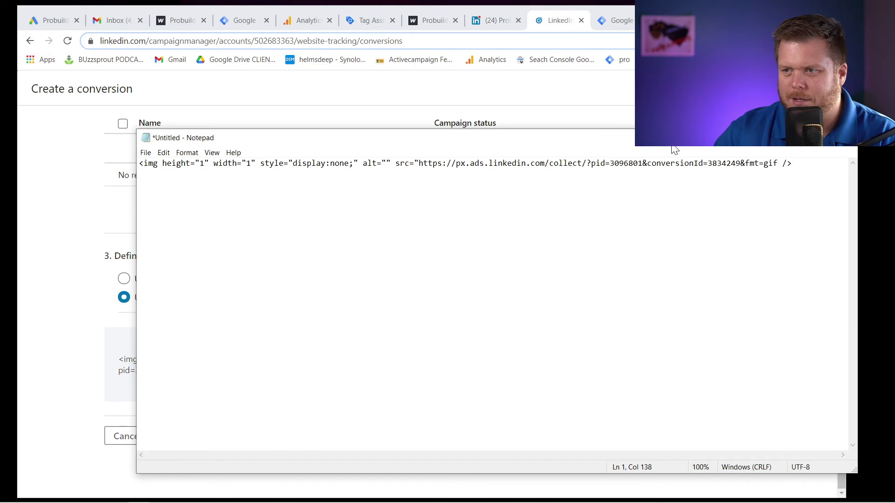
pyautogui.moveTo(668, 145); pyautogui.dragTo(626, 142)
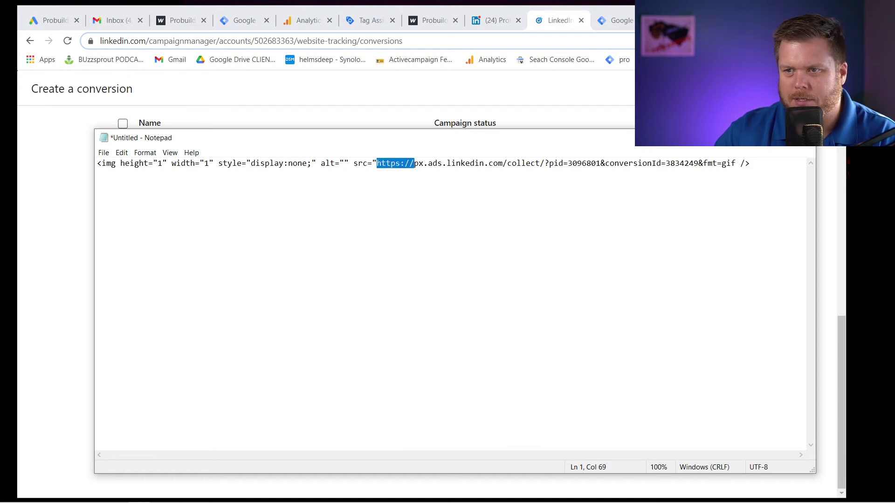
pyautogui.moveTo(413, 163); pyautogui.dragTo(735, 163)
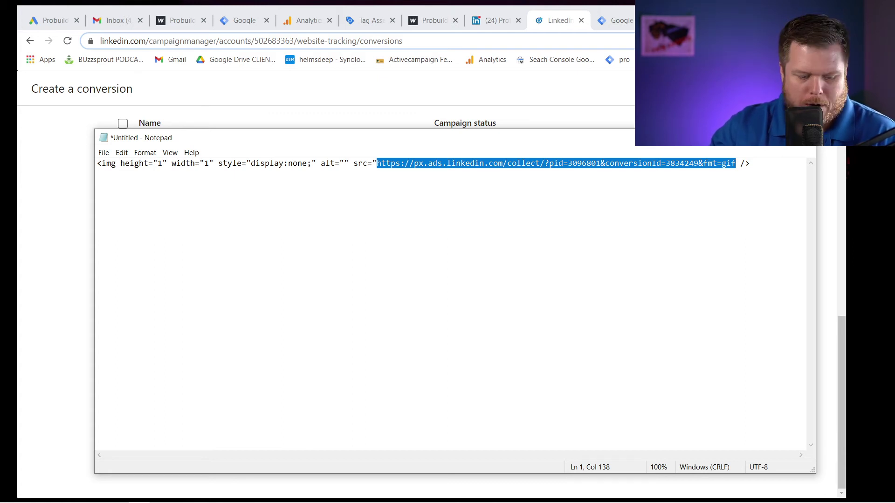
pyautogui.hotkey('ctrl', '+')
pyautogui.hotkey('ctrl', '+')
pyautogui.hotkey('ctrl', '+')
pyautogui.hotkey('ctrl', '+')
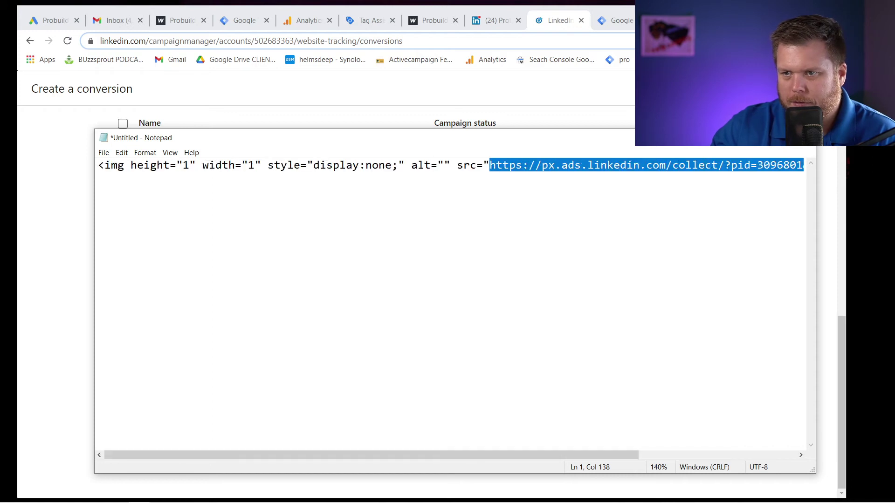
pyautogui.hotkey('ctrl', '-')
pyautogui.hotkey('ctrl', '-')
pyautogui.hotkey('ctrl', '-')
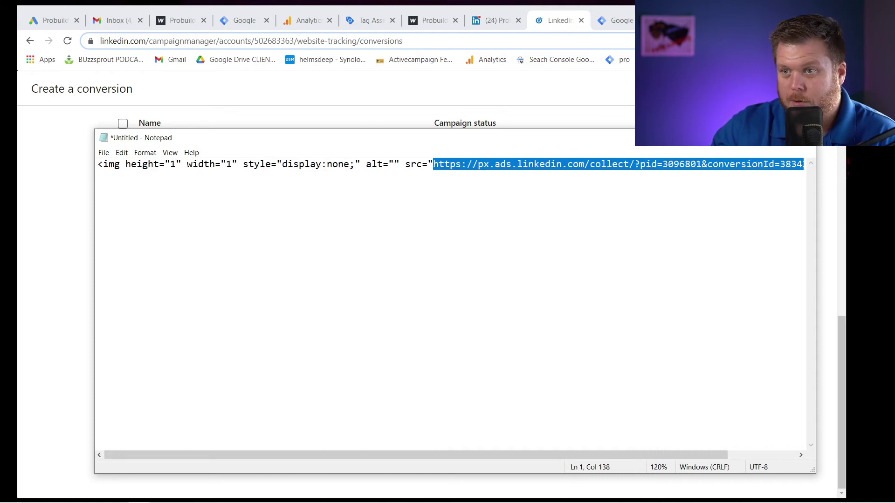
pyautogui.click(240, 21)
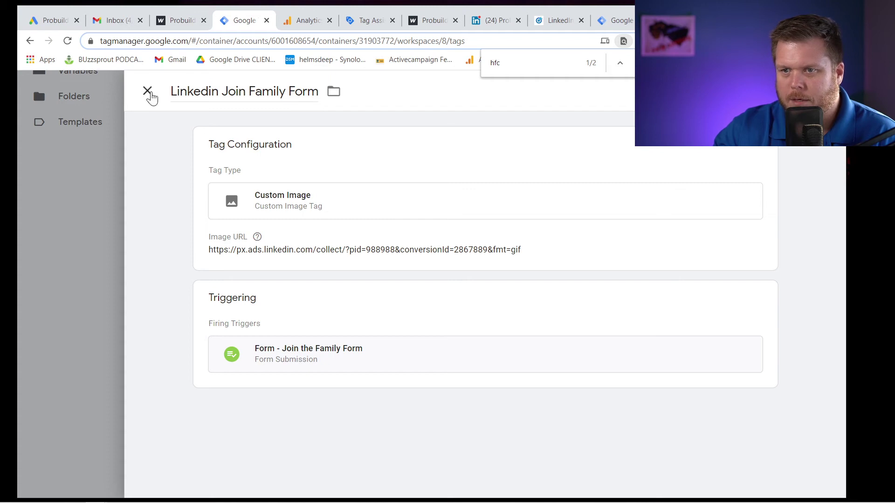
# Close the Linkedin Join Family Form tag and start a new tag from the tags list.
pyautogui.click(148, 92)
pyautogui.click(368, 23)
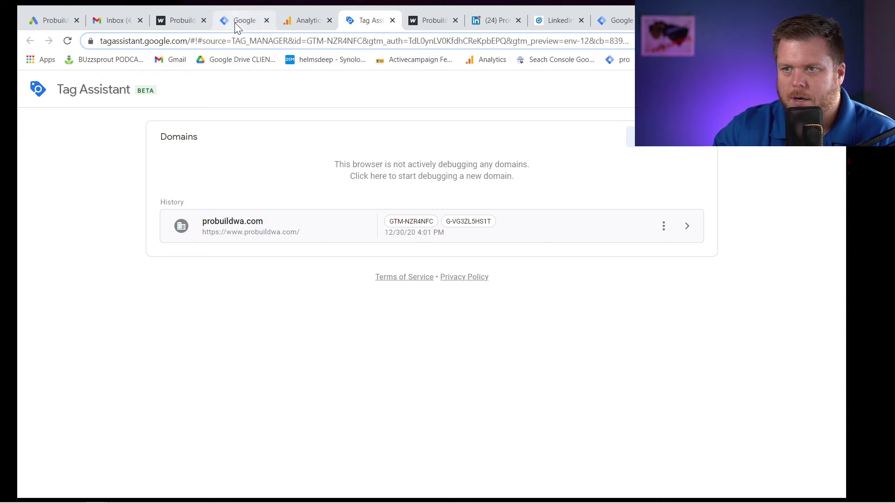
pyautogui.click(618, 20)
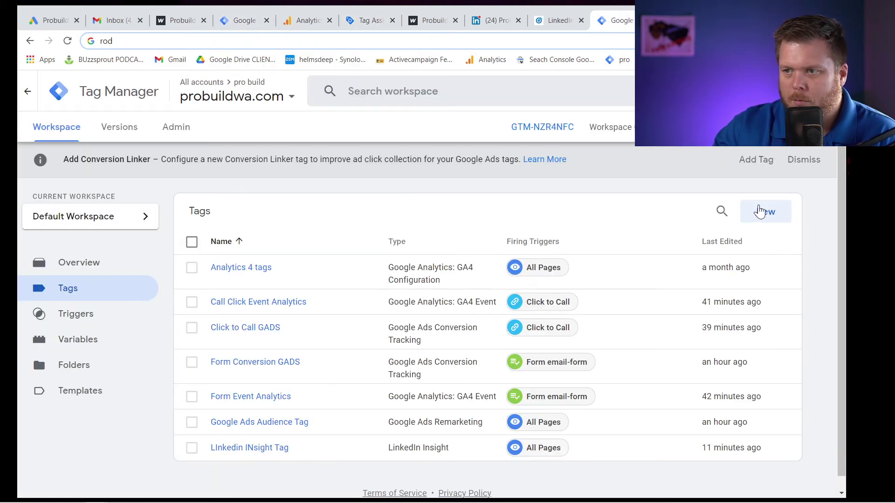
pyautogui.click(767, 213)
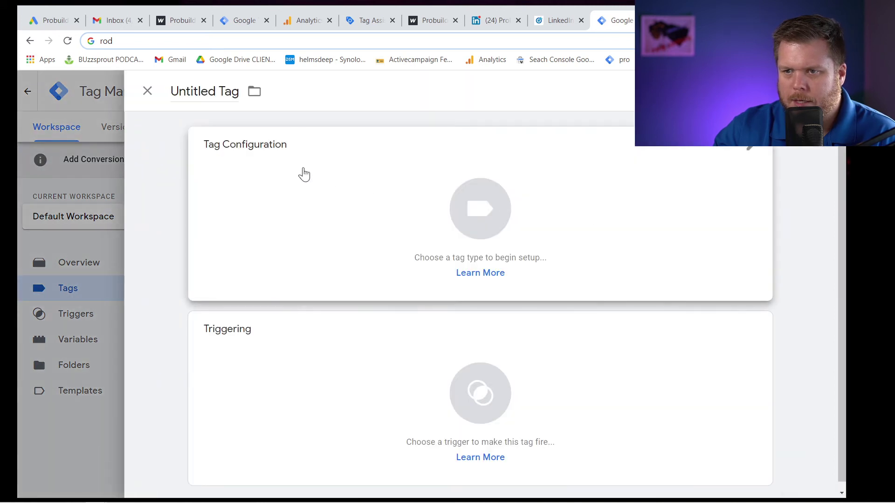
# Name the new tag 'Form - Linkedin' and make it a Custom Image tag.
pyautogui.doubleClick(193, 90)
pyautogui.hotkey('ctrl', 'a')
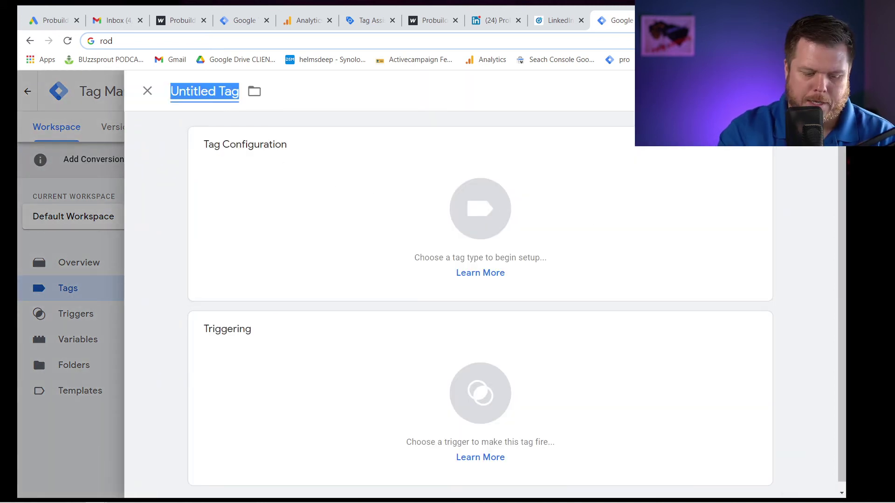
pyautogui.write('Form ')
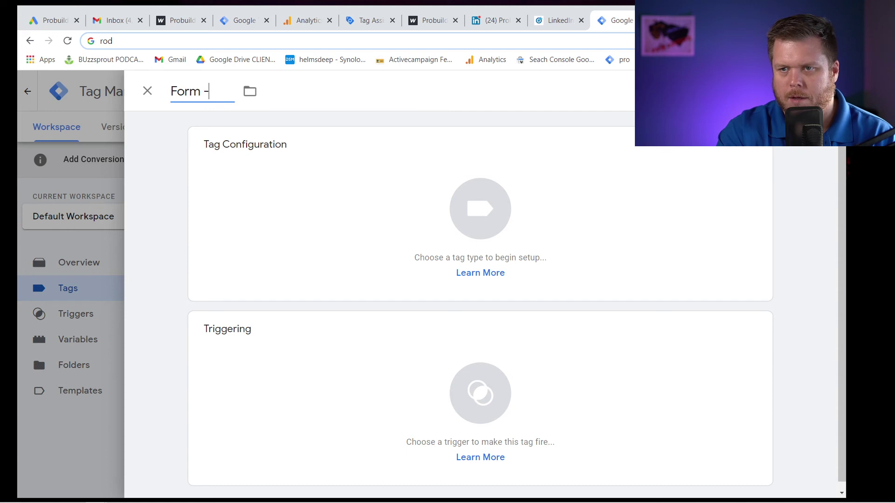
pyautogui.write('- Linkedin')
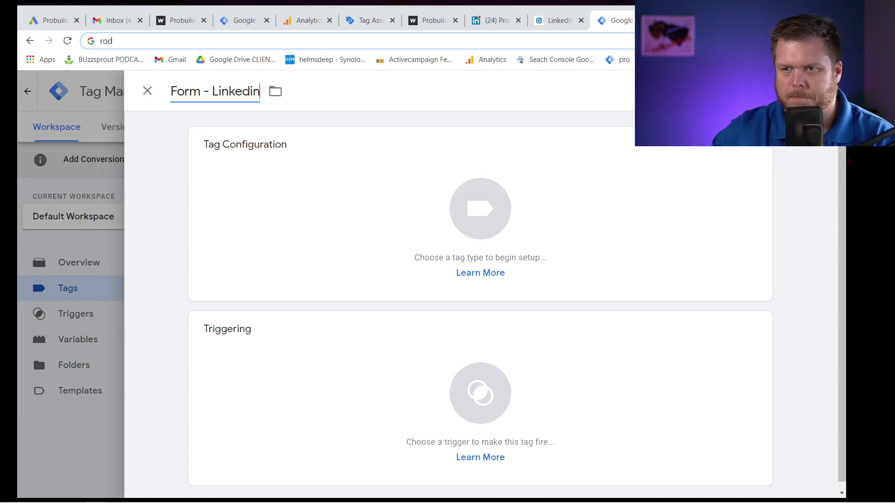
pyautogui.click(363, 199)
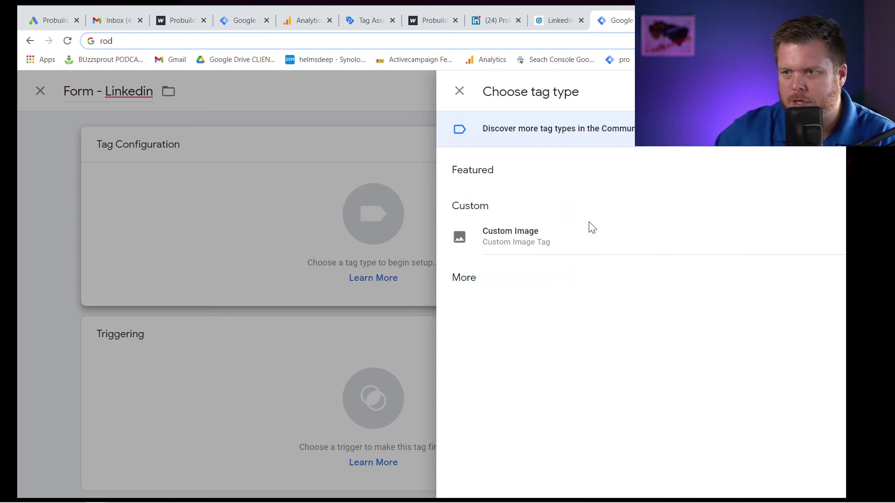
pyautogui.click(533, 240)
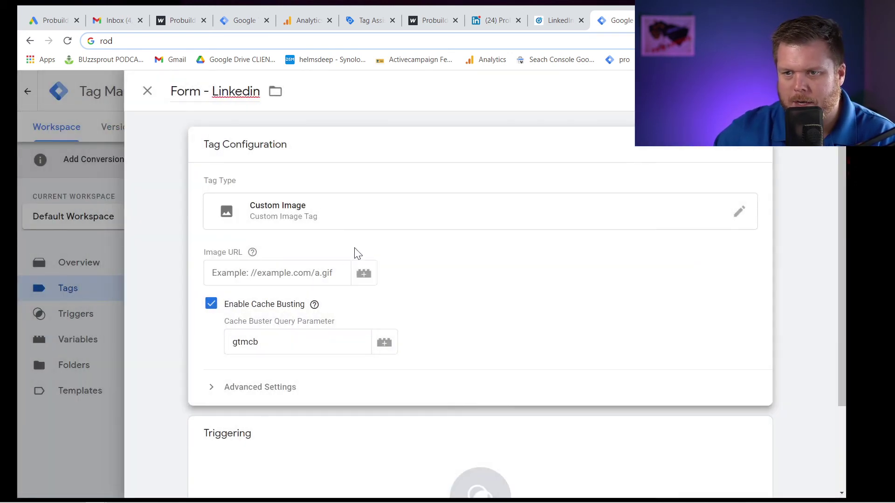
# Paste the pixel URL into Image URL, then clear the faulty value.
pyautogui.click(277, 272)
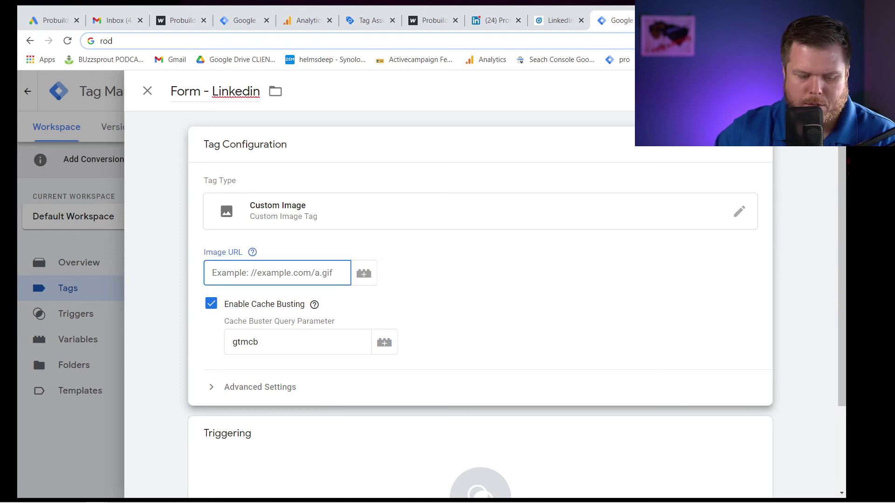
pyautogui.hotkey('ctrl', 'v')
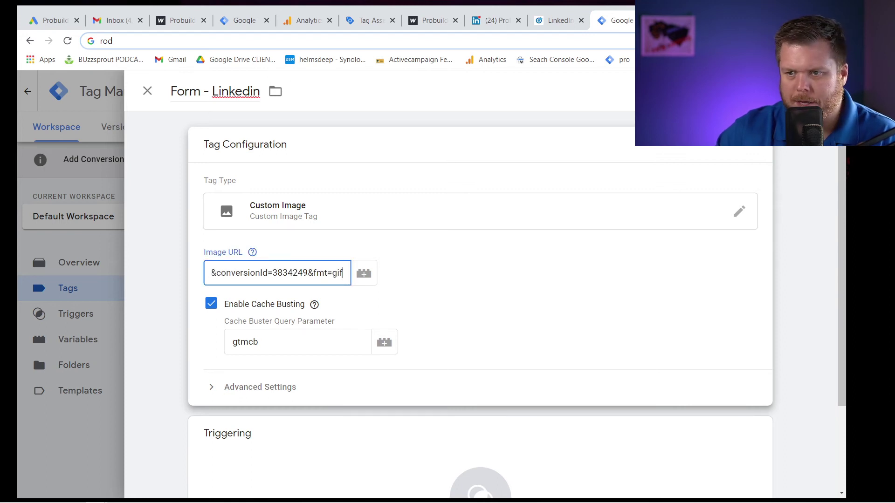
pyautogui.write('``')
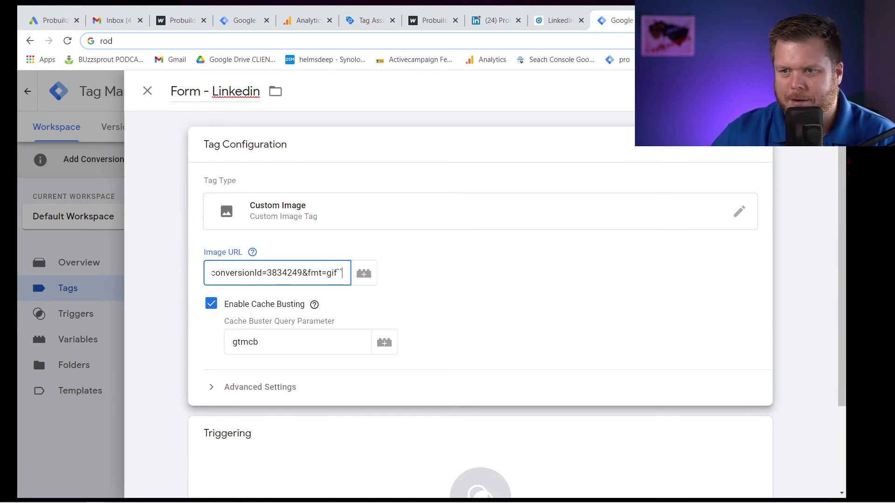
pyautogui.hotkey('shift', 'Left')
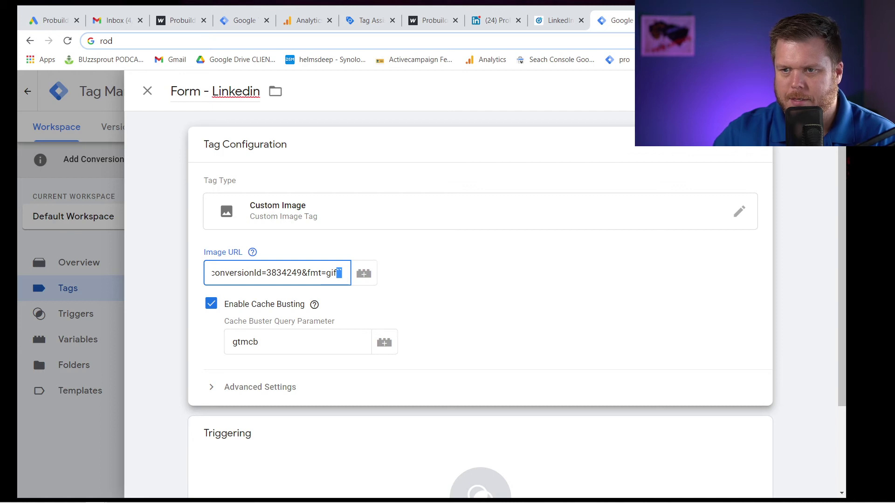
pyautogui.hotkey('ctrl', 'a')
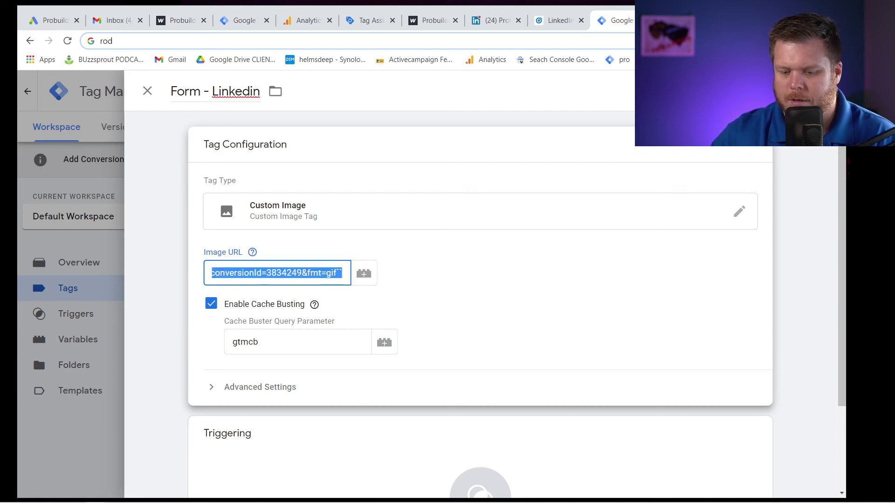
pyautogui.press('BackSpace')
pyautogui.click(314, 304)
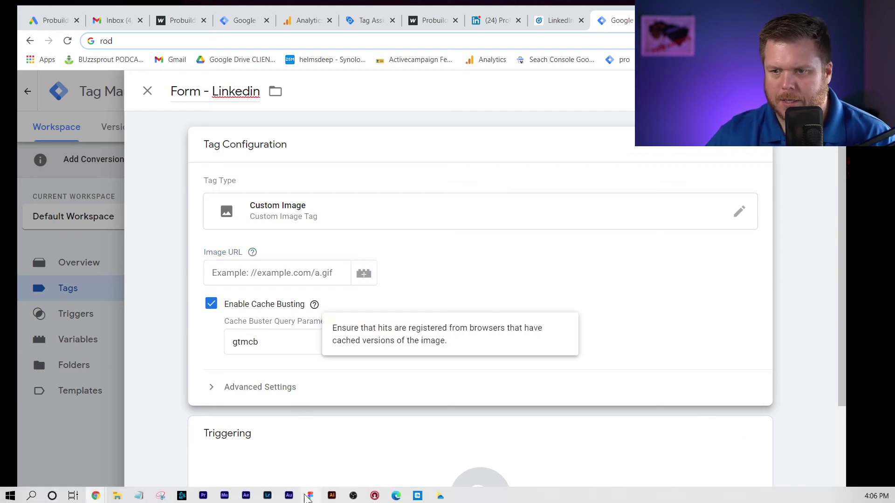
# Copy the clean src URL from Notepad and paste it as the tag's Image URL.
pyautogui.click(140, 495)
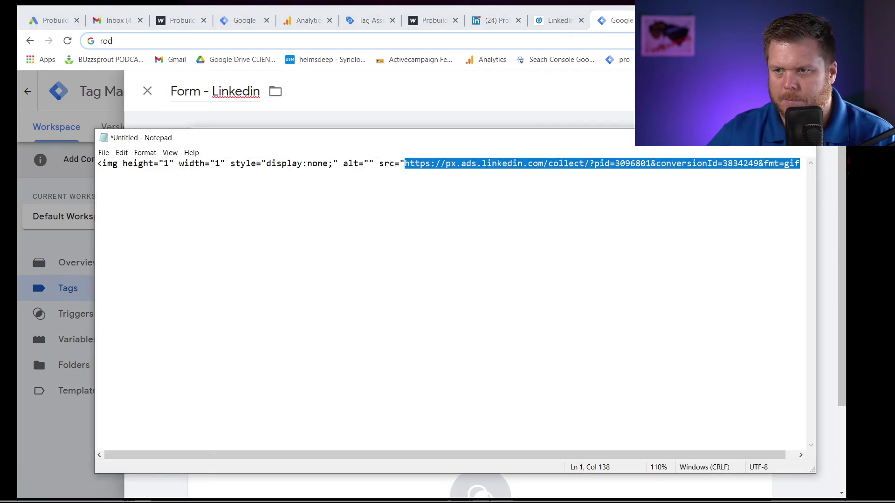
pyautogui.rightClick(548, 166)
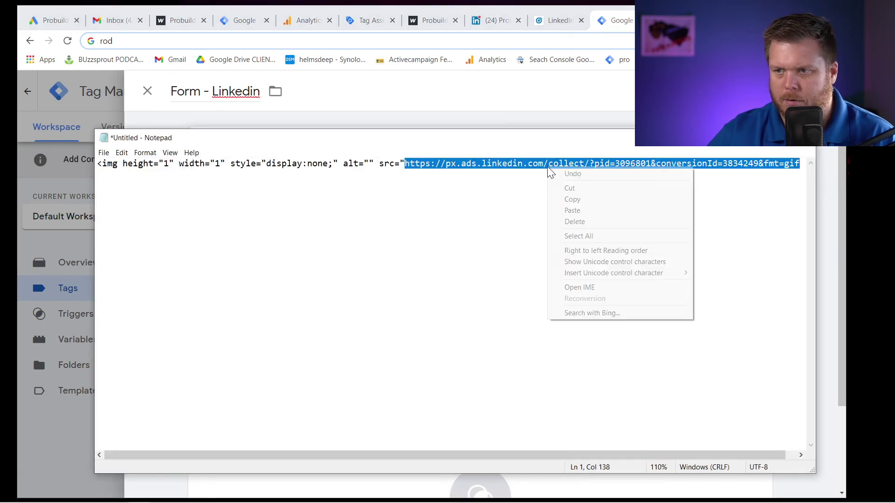
pyautogui.click(587, 202)
pyautogui.click(434, 118)
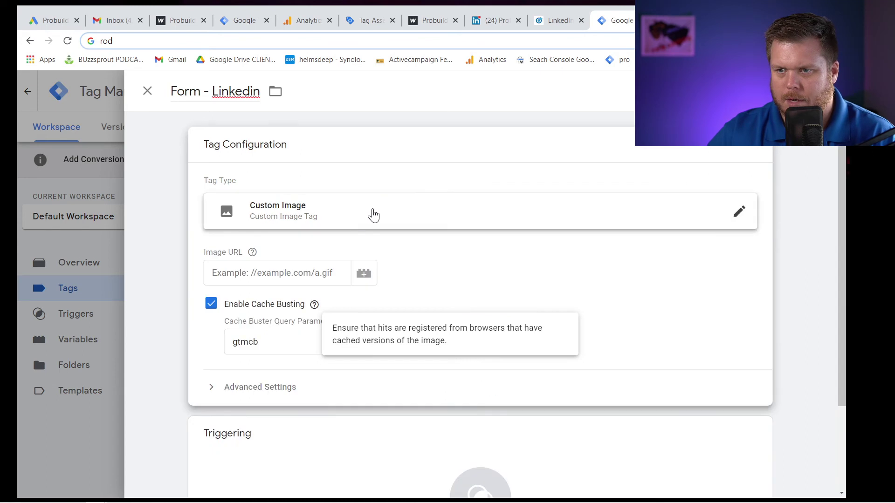
pyautogui.click(274, 274)
pyautogui.hotkey('ctrl', 'v')
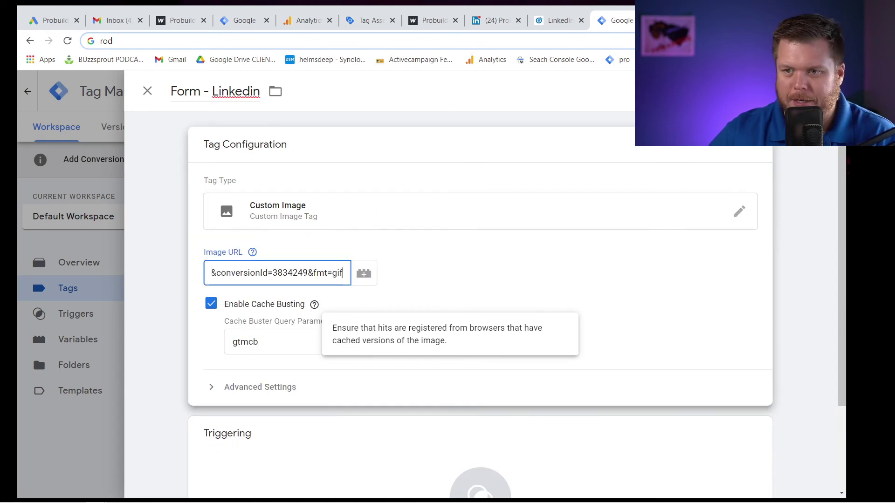
pyautogui.hotkey('ctrl', 'a')
pyautogui.click(253, 284)
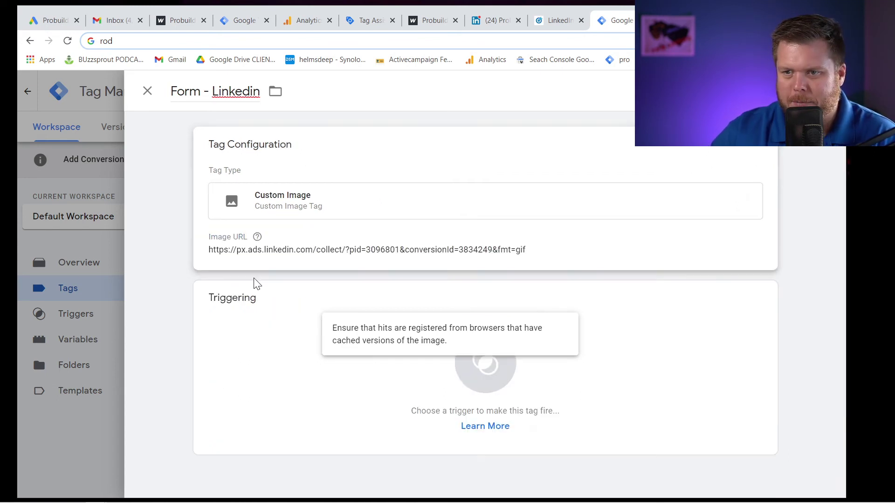
pyautogui.click(270, 247)
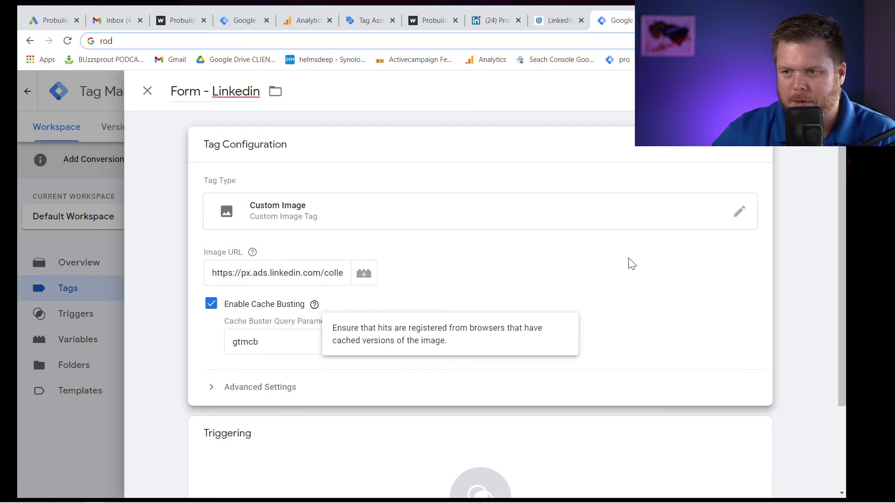
# Set Form email-form as the firing trigger and save the Form - Linkedin tag.
pyautogui.scroll(-2, 459, 350)
pyautogui.click(401, 415)
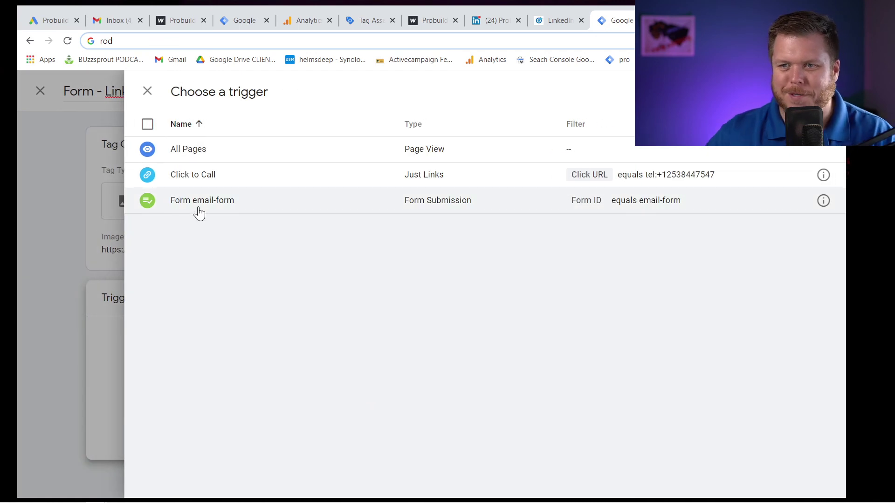
pyautogui.click(199, 211)
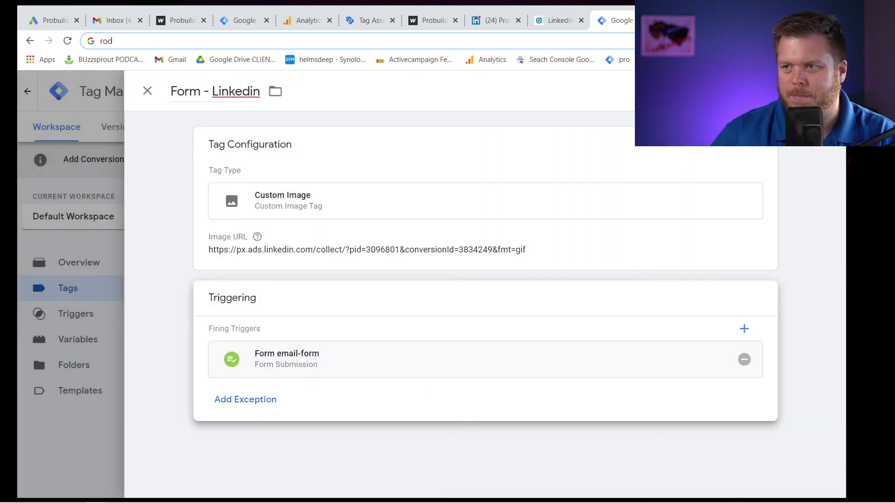
pyautogui.hotkey('ctrl', 's')
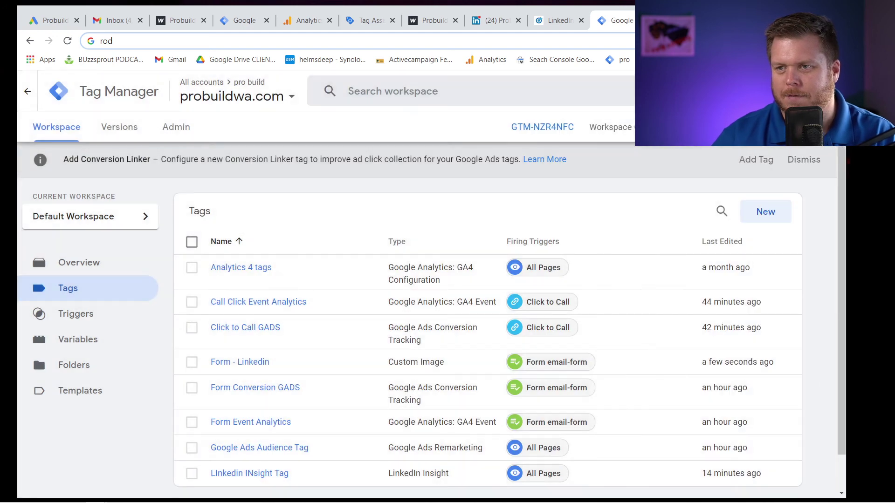
pyautogui.click(555, 20)
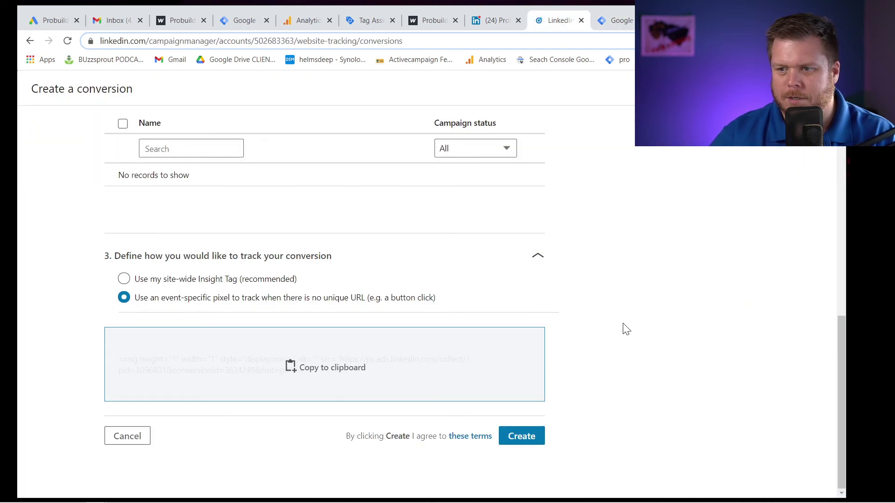
# Save the pending conversion and begin a new one, entering its name and a value of 0.
pyautogui.click(535, 436)
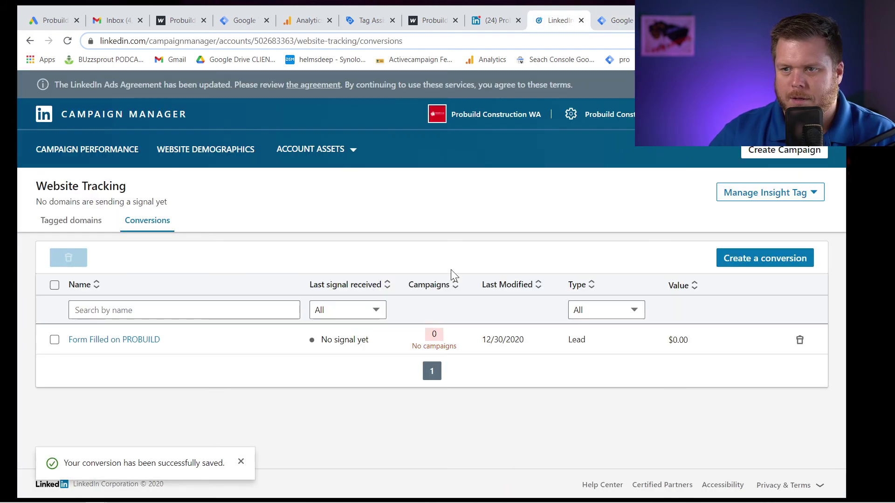
pyautogui.click(761, 264)
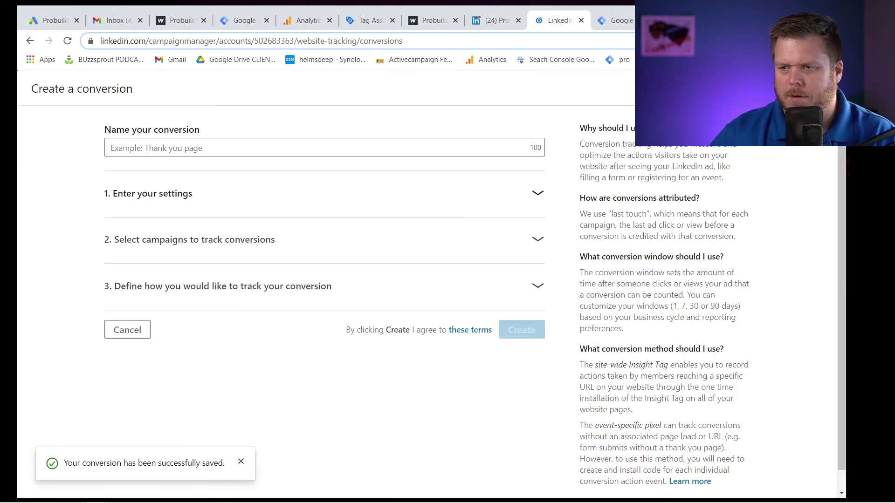
pyautogui.click(177, 146)
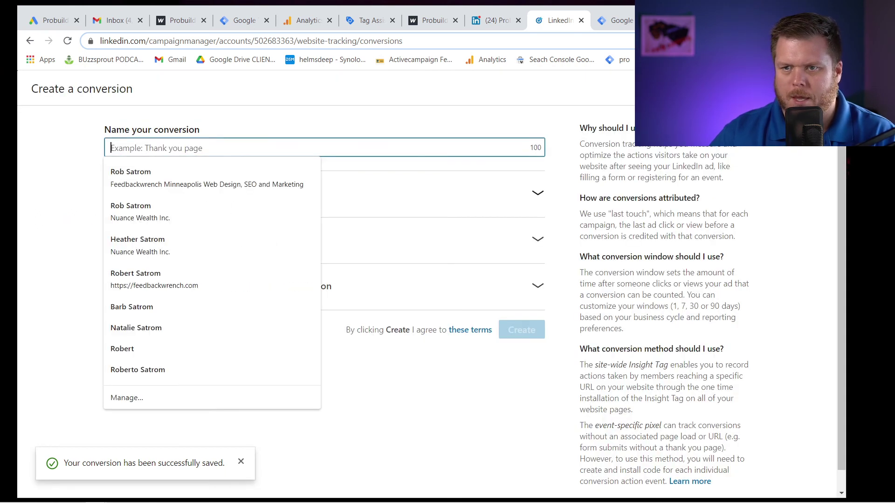
pyautogui.write('Phone Call Clicked')
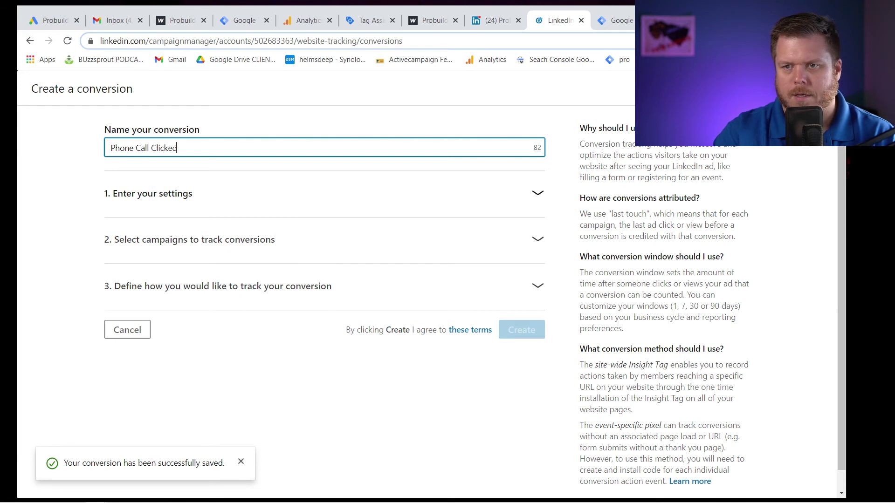
pyautogui.click(185, 195)
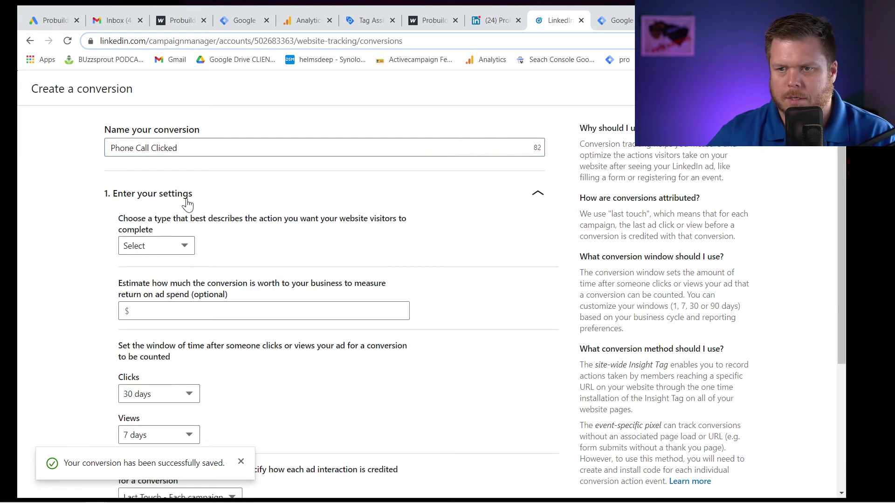
pyautogui.click(139, 311)
pyautogui.write('0')
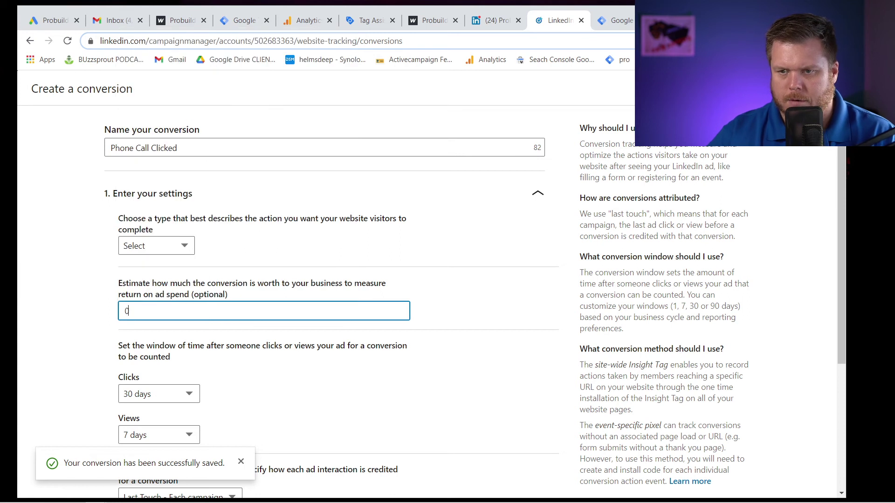
# Expand the campaign and tracking sections and choose tracking with an event-specific pixel.
pyautogui.scroll(-3, 322, 354)
pyautogui.scroll(3, 322, 398)
pyautogui.scroll(-3, 261, 368)
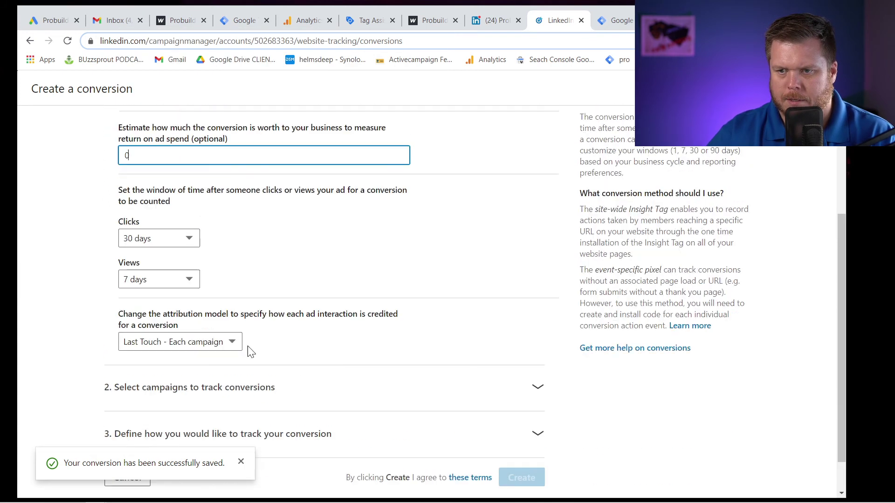
pyautogui.click(239, 404)
pyautogui.scroll(-4, 320, 343)
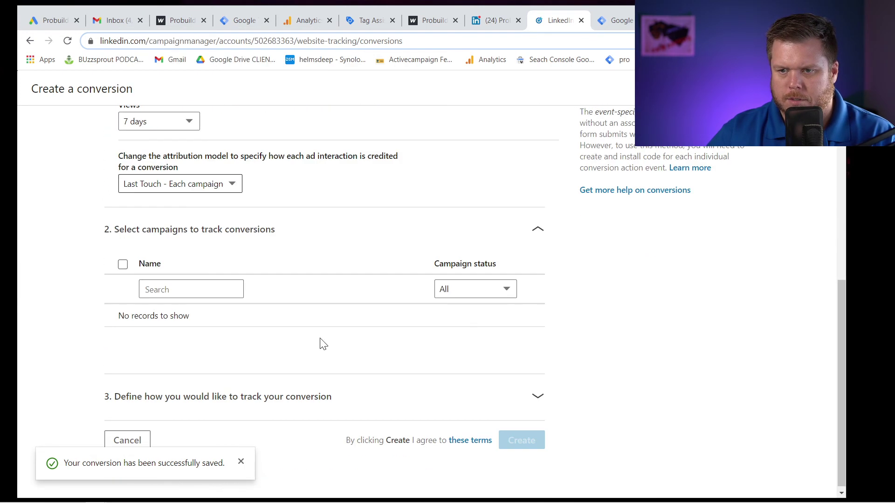
pyautogui.click(268, 406)
pyautogui.scroll(-4, 298, 354)
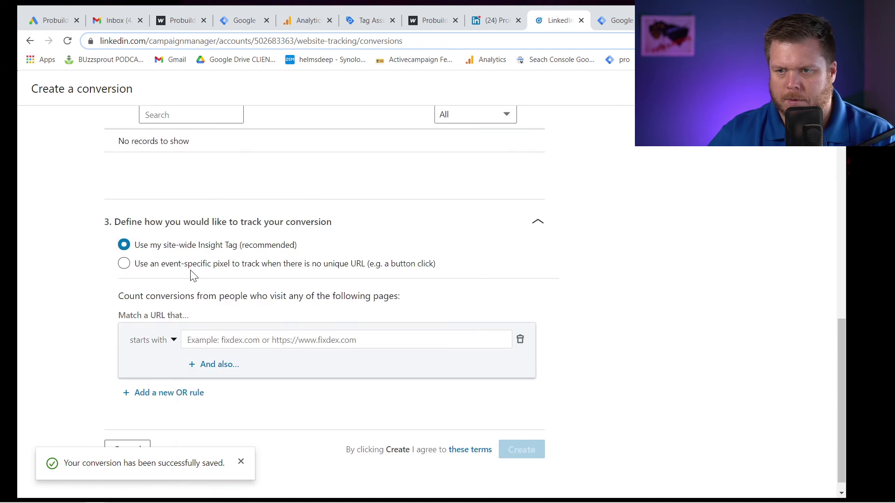
pyautogui.click(192, 269)
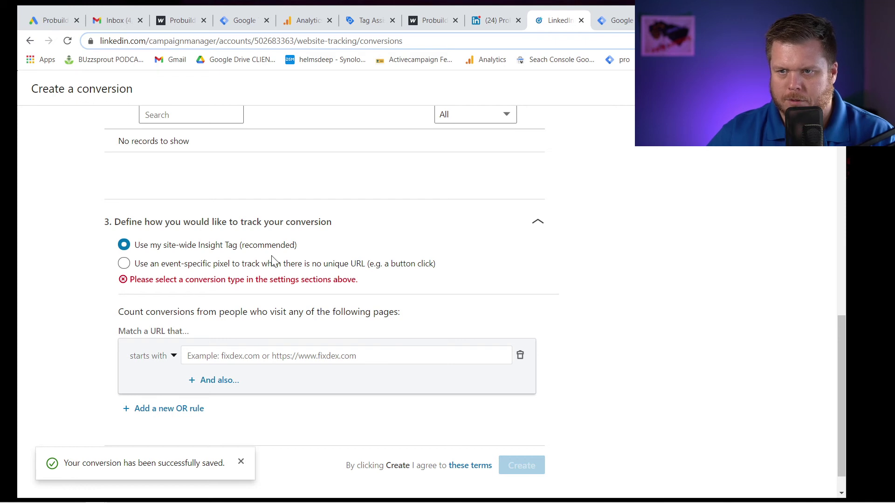
# Set the conversion type to Lead, reselect the event-specific pixel, and copy its pixel code.
pyautogui.scroll(5, 273, 260)
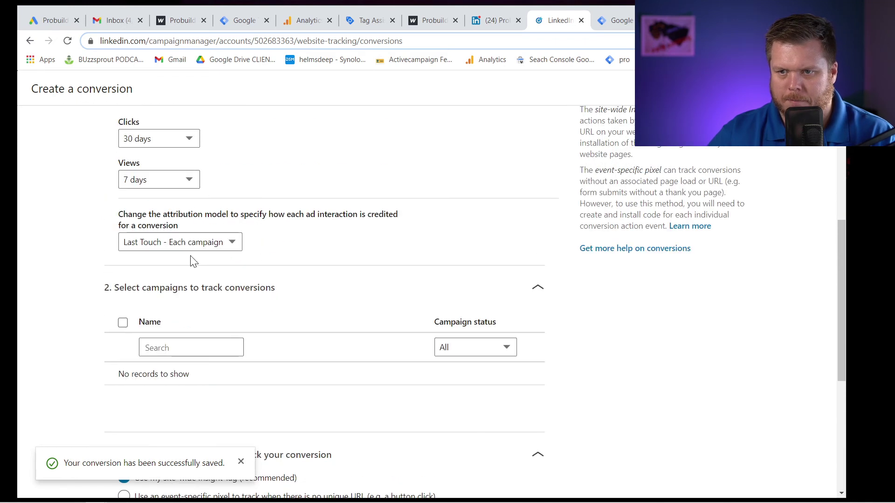
pyautogui.scroll(5, 194, 262)
pyautogui.click(166, 224)
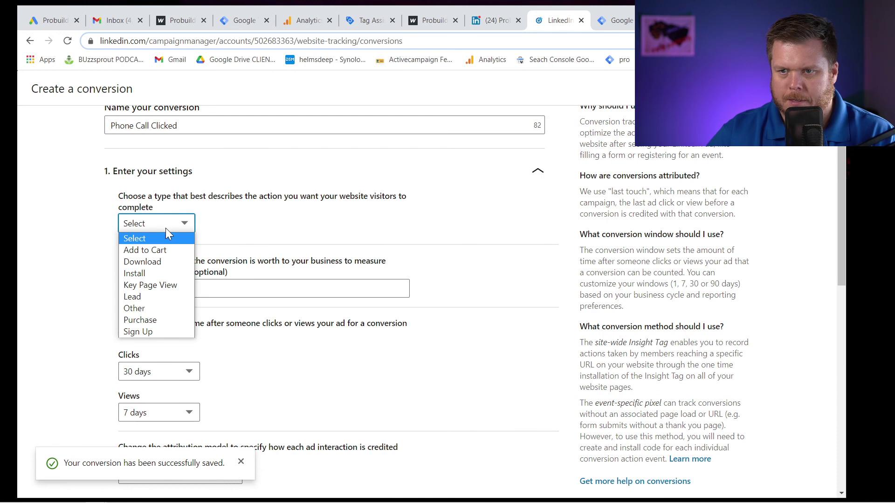
pyautogui.click(158, 297)
pyautogui.scroll(-10, 71, 315)
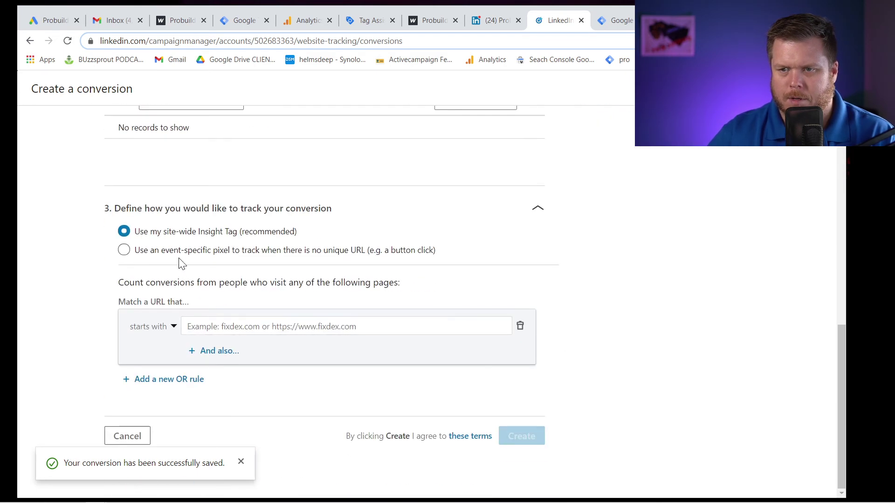
pyautogui.click(179, 253)
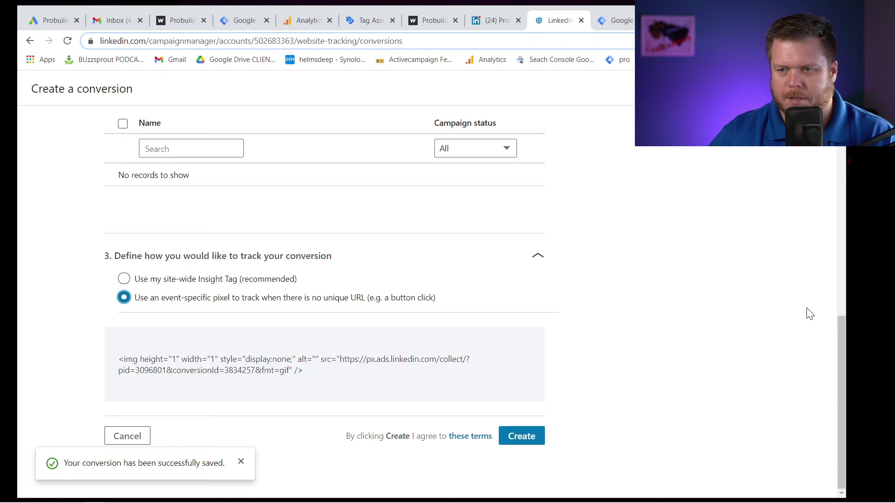
pyautogui.click(407, 375)
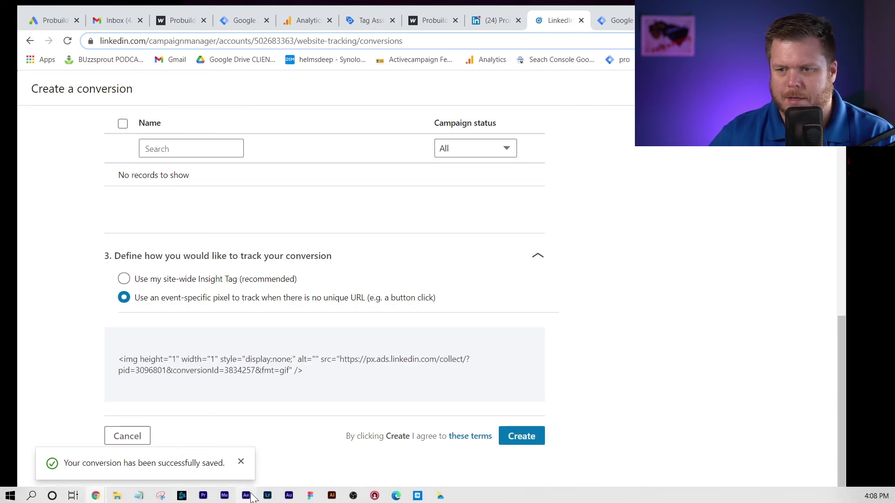
pyautogui.click(139, 493)
# Swap in the new pixel tag for conversion 3834257 in Notepad and select its image URL.
pyautogui.click(451, 164)
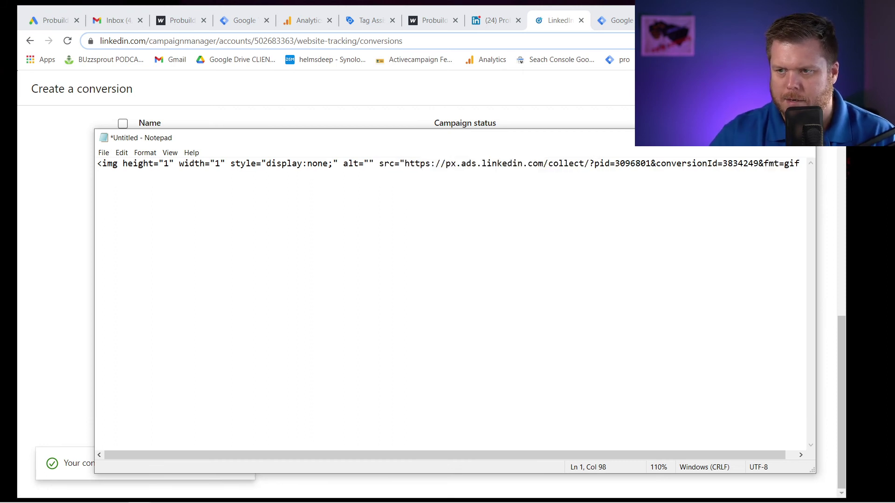
pyautogui.moveTo(379, 164); pyautogui.dragTo(97, 164)
pyautogui.press('Delete')
pyautogui.press('Delete')
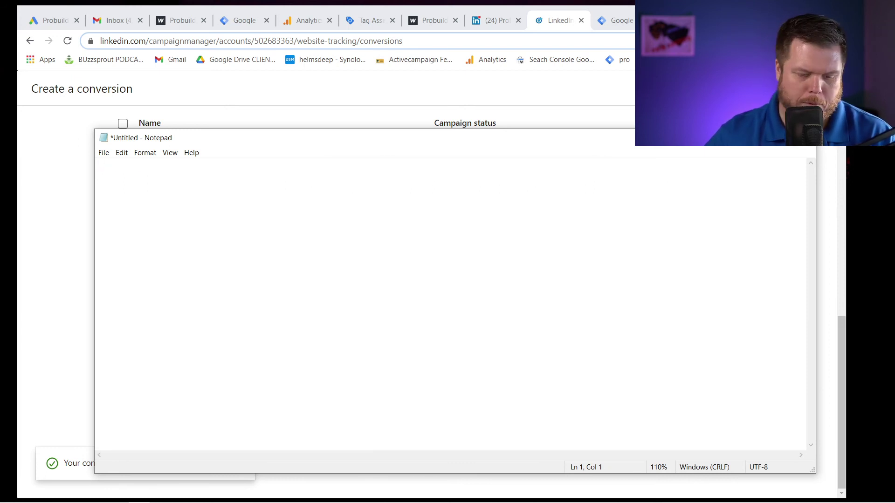
pyautogui.hotkey('ctrl', 'v')
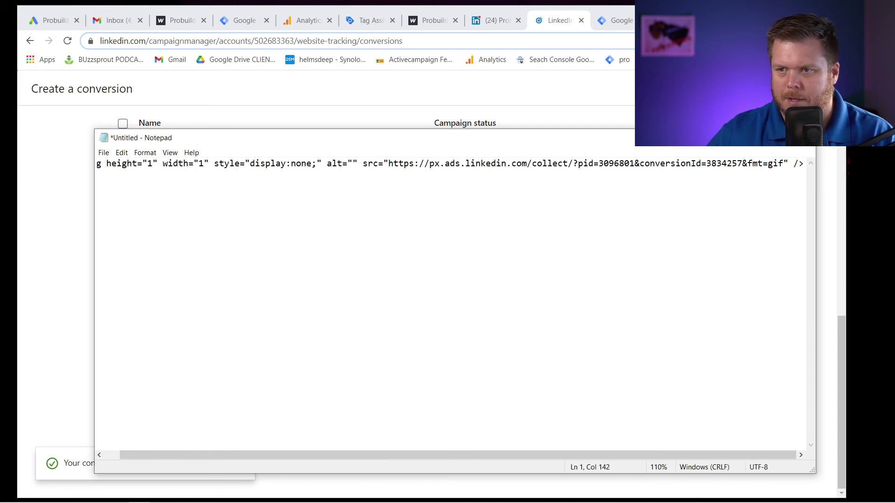
pyautogui.moveTo(388, 163); pyautogui.dragTo(773, 164)
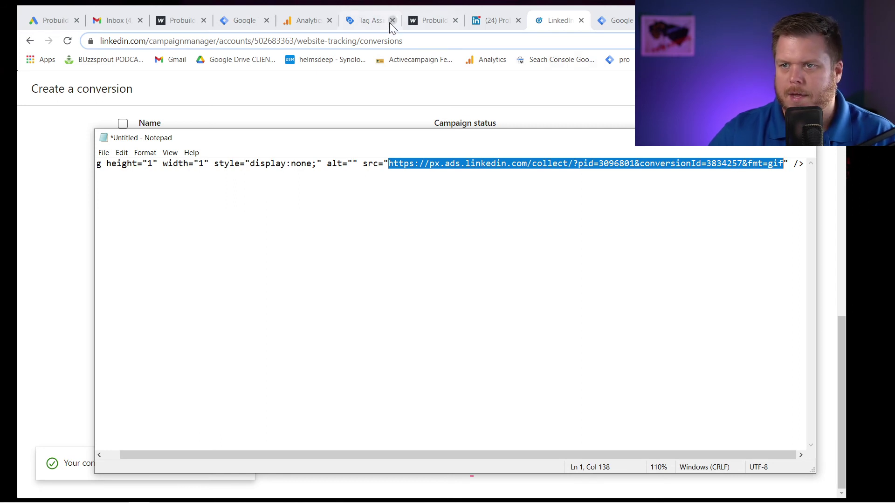
pyautogui.click(389, 23)
pyautogui.click(615, 20)
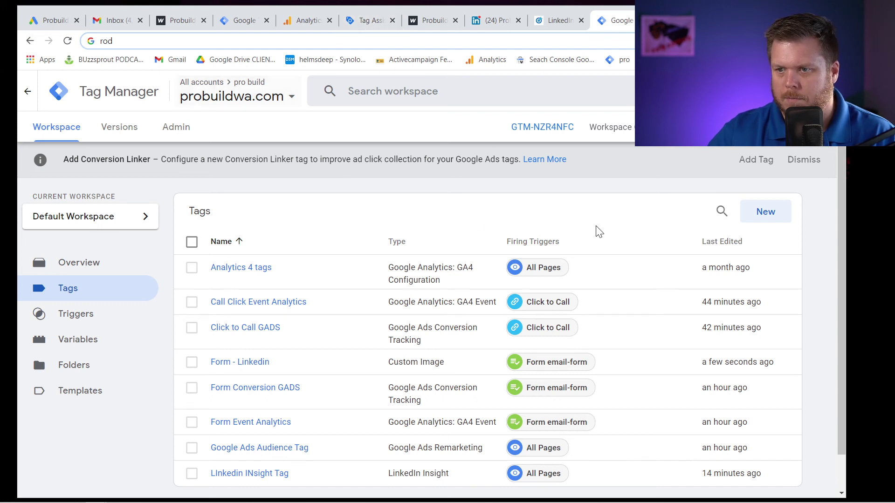
# Create a new Custom Image tag named 'Call - Linkedin Conversion'.
pyautogui.scroll(-1, 596, 229)
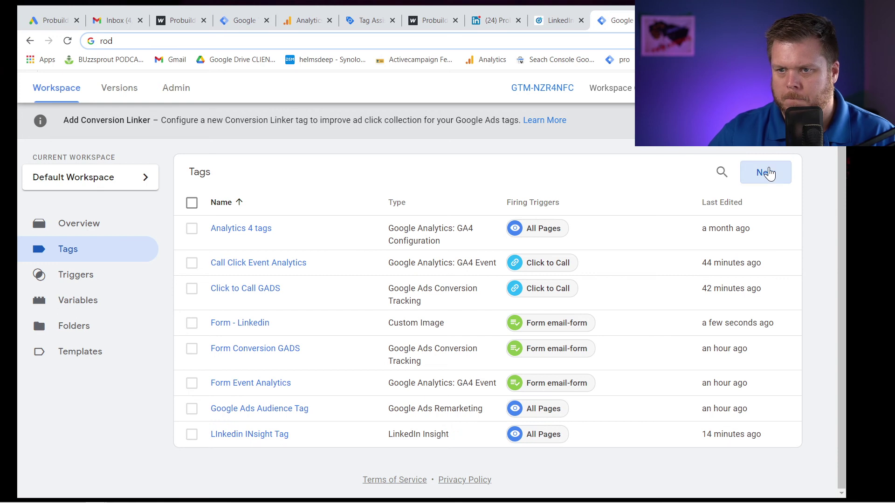
pyautogui.click(768, 173)
pyautogui.click(216, 91)
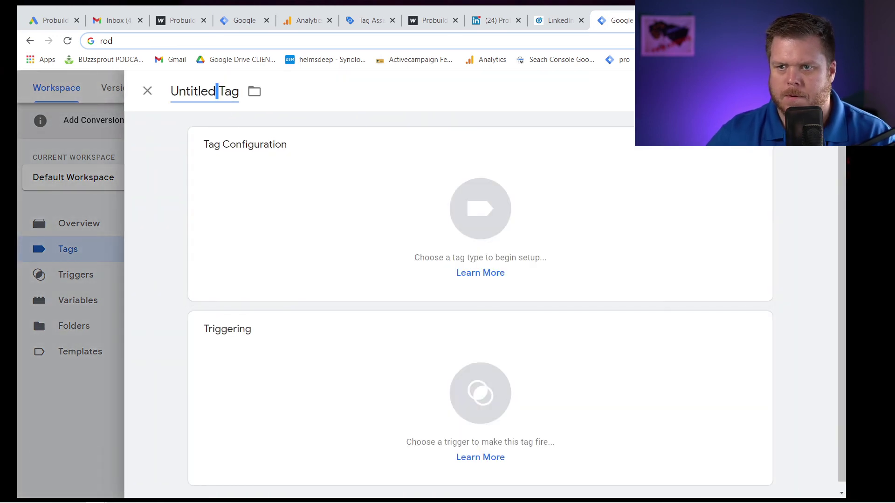
pyautogui.hotkey('ctrl', 'a')
pyautogui.write('Call - L')
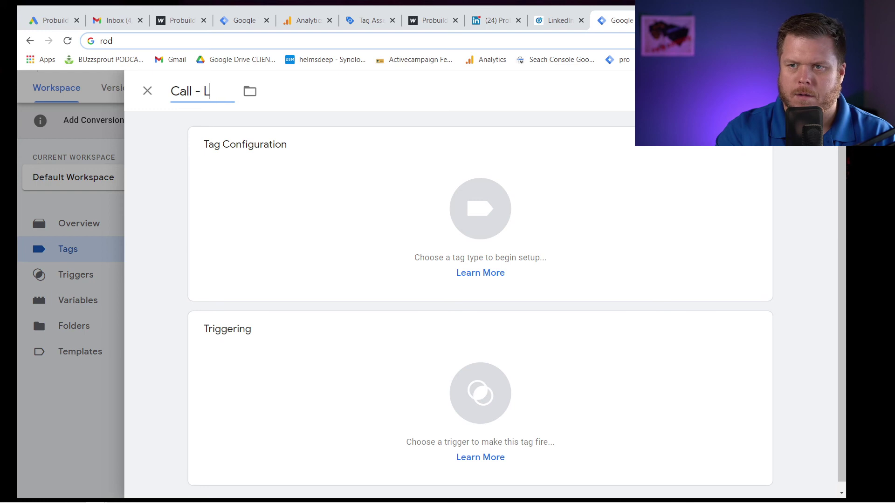
pyautogui.write('inkedin Conversion')
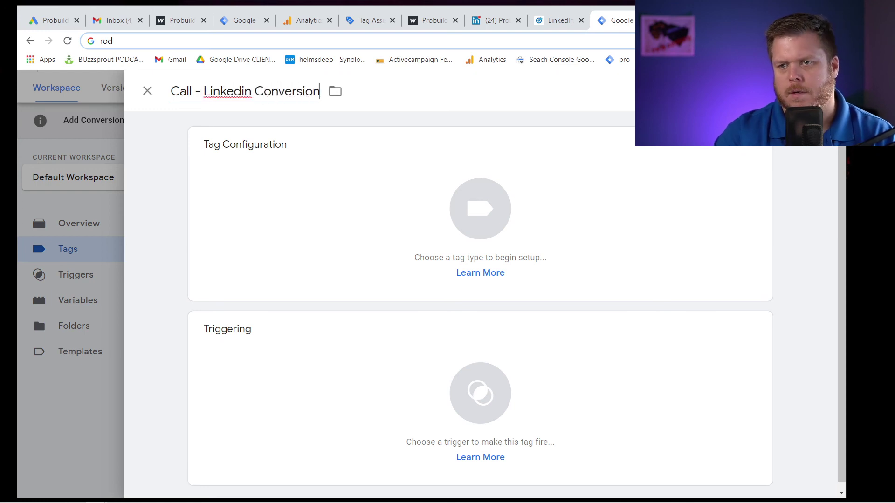
pyautogui.click(353, 229)
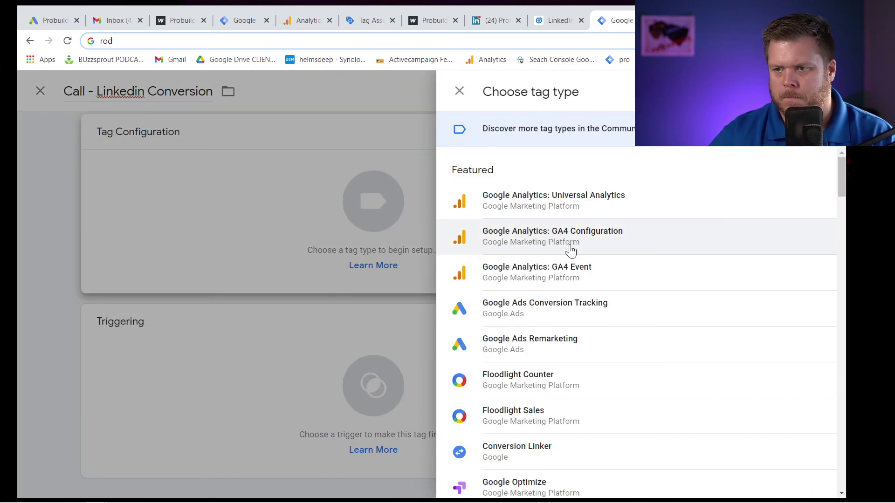
pyautogui.write('image')
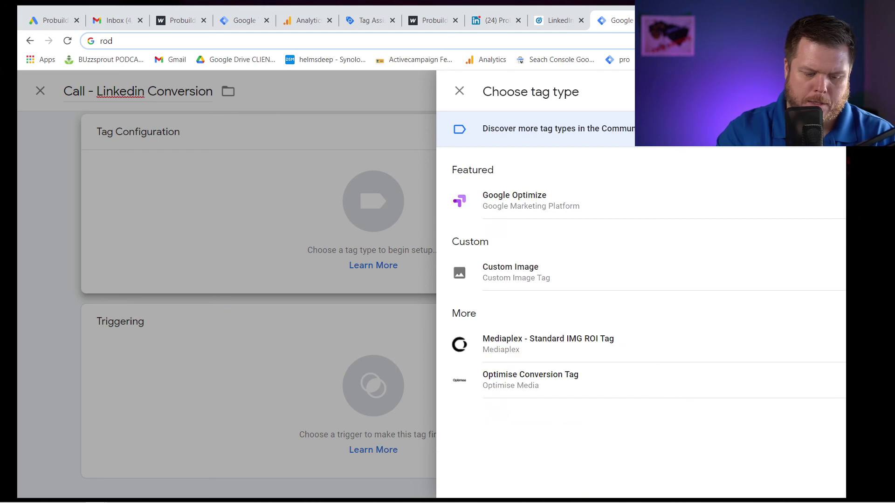
pyautogui.click(598, 250)
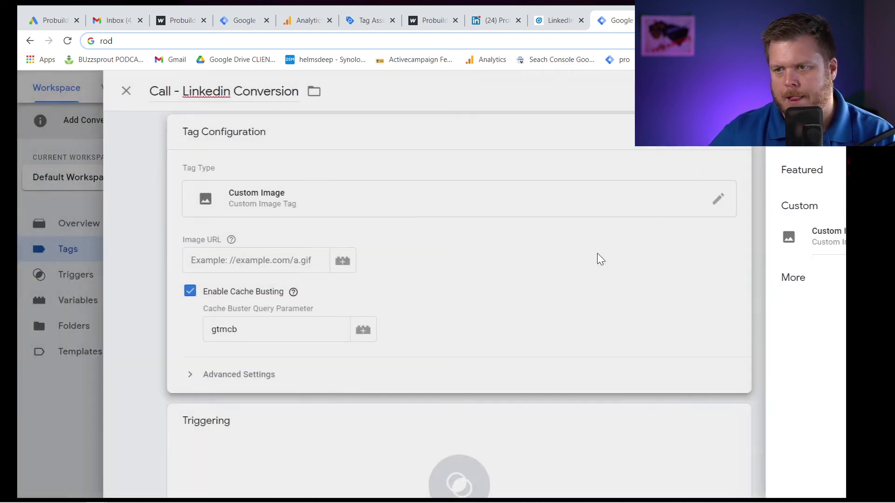
# Paste the LinkedIn pixel URL as Image URL, fire it on Click to Call, and save.
pyautogui.hotkey('ctrl', 'v')
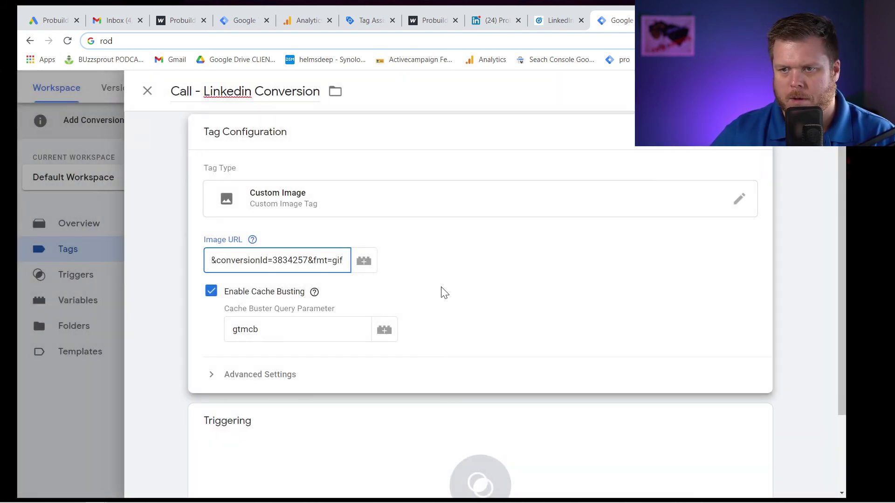
pyautogui.scroll(-2, 419, 326)
pyautogui.scroll(1, 387, 345)
pyautogui.click(373, 438)
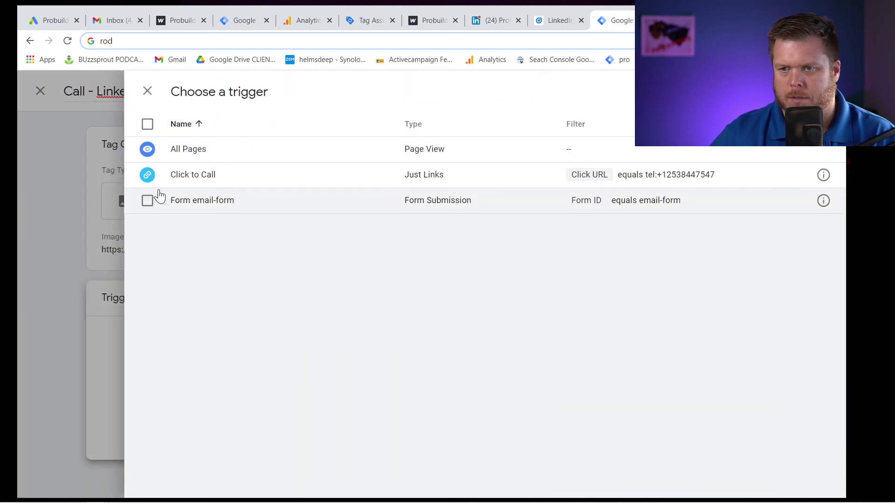
pyautogui.click(202, 177)
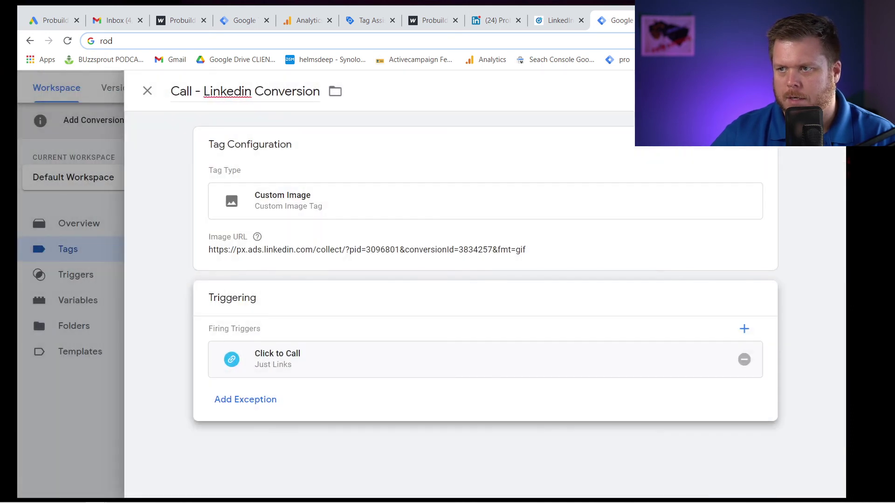
pyautogui.click(741, 91)
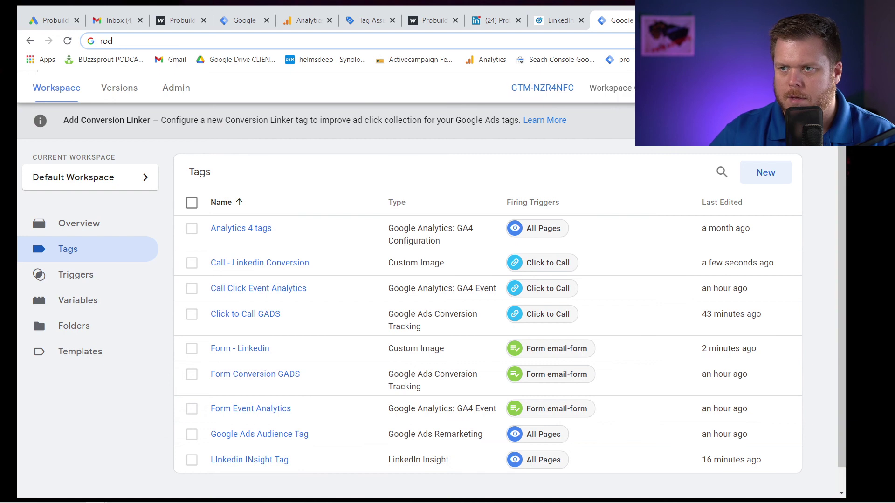
# Publish the workspace as version 'Linked in conversions' with description 'asd'.
pyautogui.click(819, 87)
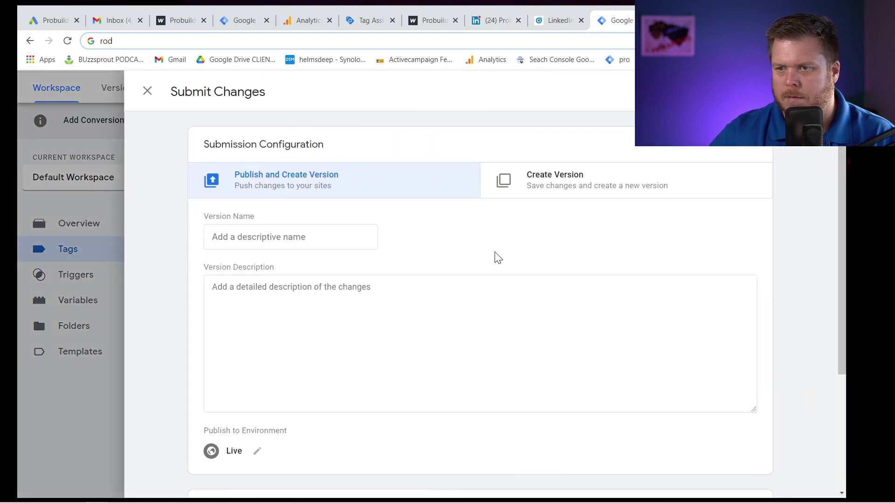
pyautogui.click(291, 237)
pyautogui.write('Linked in c')
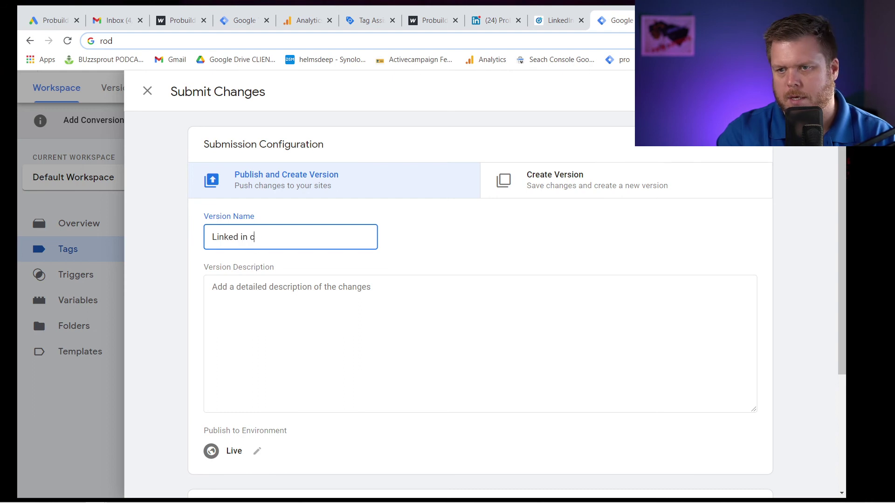
pyautogui.write('onversions')
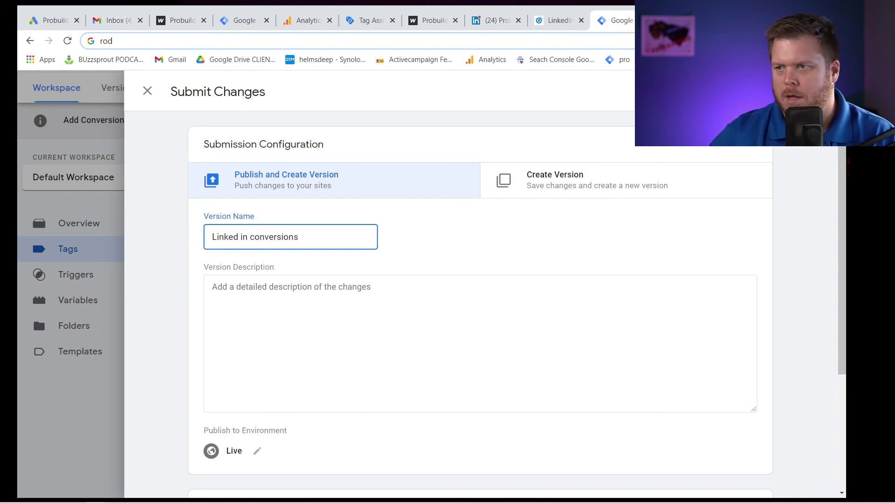
pyautogui.click(536, 278)
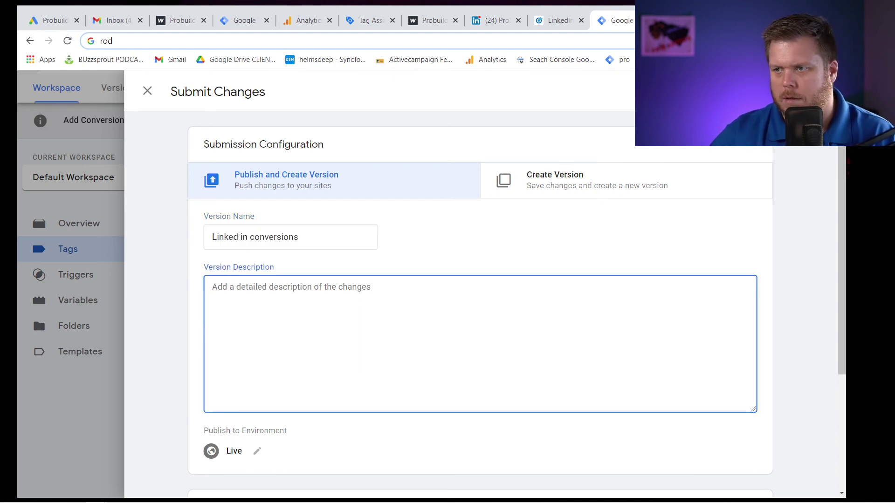
pyautogui.write('asd')
pyautogui.click(813, 91)
# Finish the Phone Call Clicked conversion in LinkedIn, then return to Tag Manager's Version 6 overview.
pyautogui.click(548, 24)
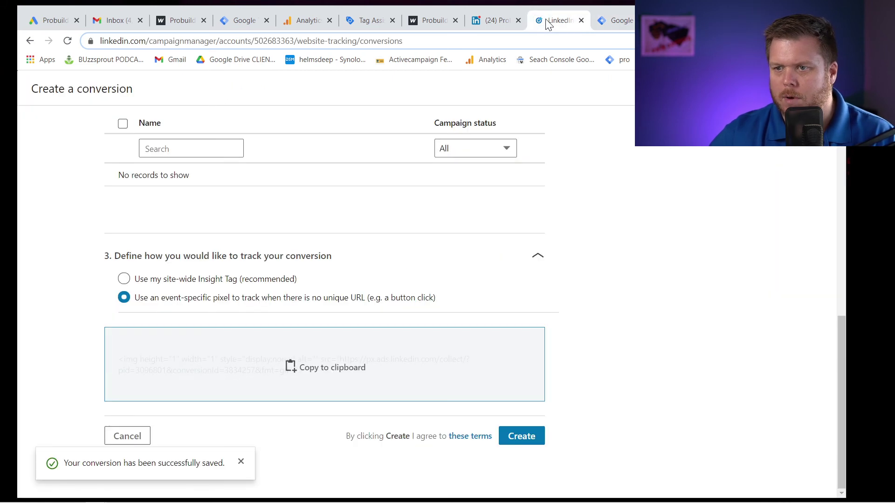
pyautogui.click(529, 435)
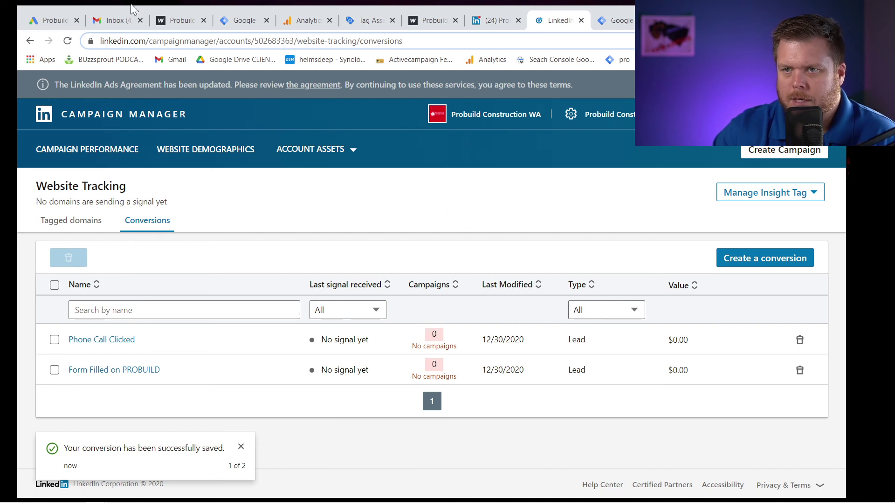
pyautogui.click(624, 22)
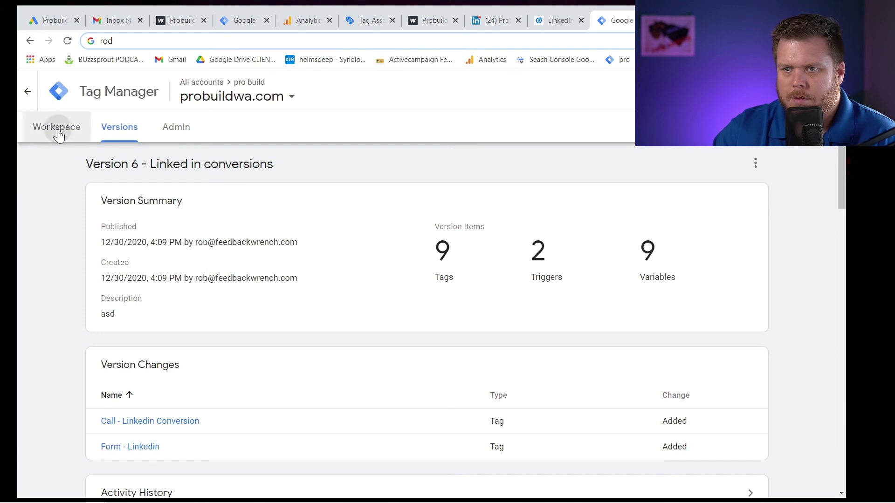
pyautogui.click(57, 129)
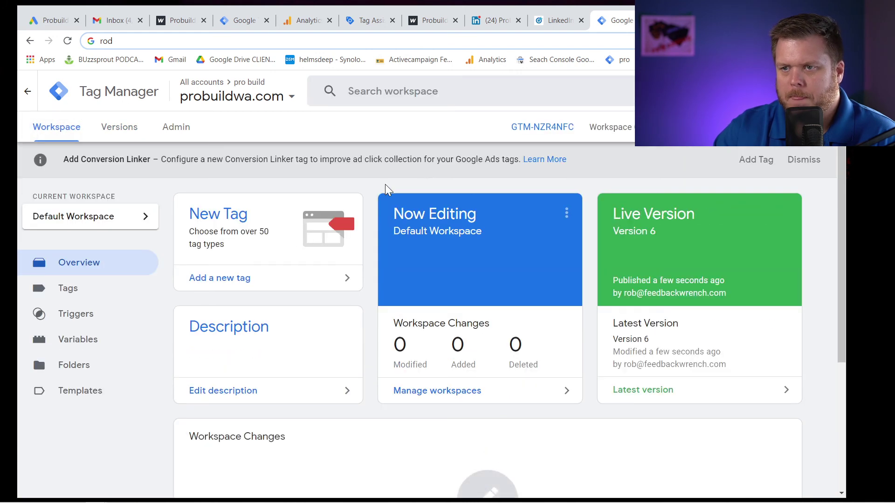
# Launch Tag Manager preview on probuildwa.com, test the call link, and open the estimate form.
pyautogui.click(745, 127)
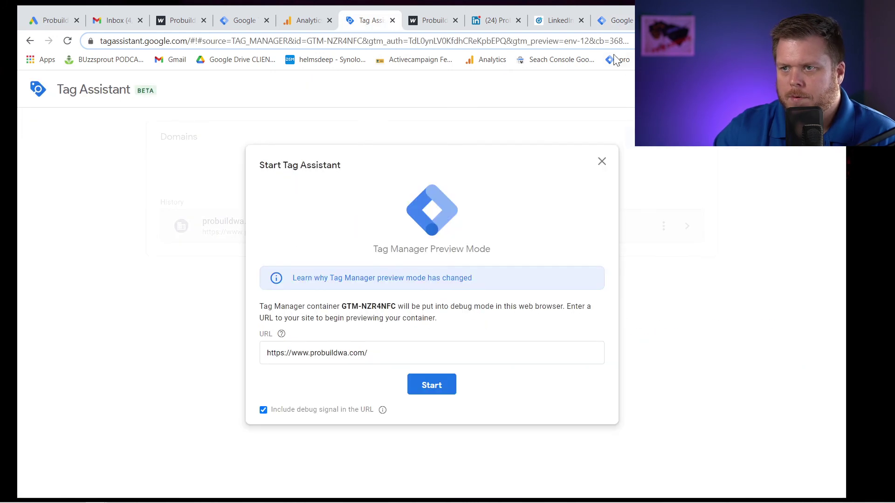
pyautogui.click(430, 386)
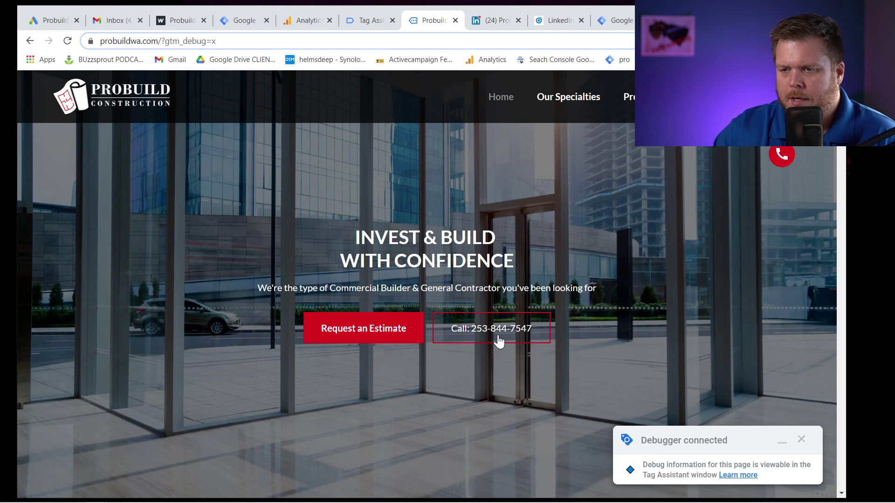
pyautogui.click(496, 337)
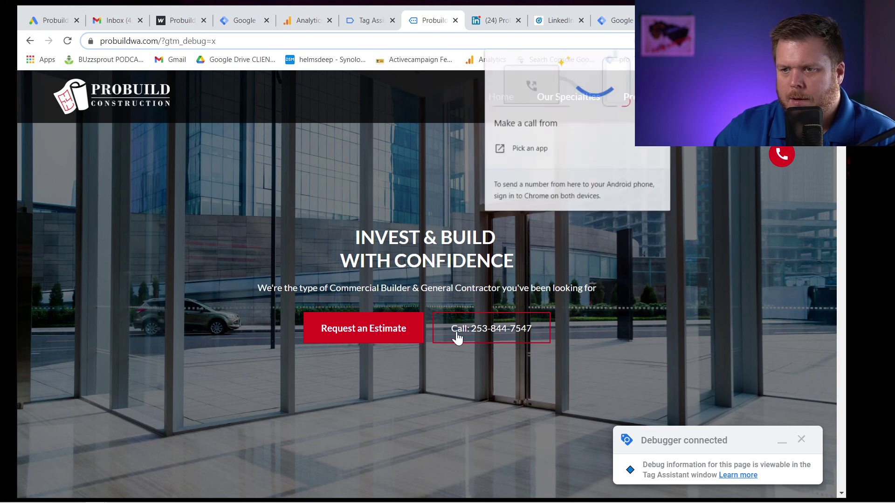
pyautogui.click(391, 334)
# Fill the form's name, phone and e-mail fields with test details, using autofill for the e-mail.
pyautogui.click(298, 274)
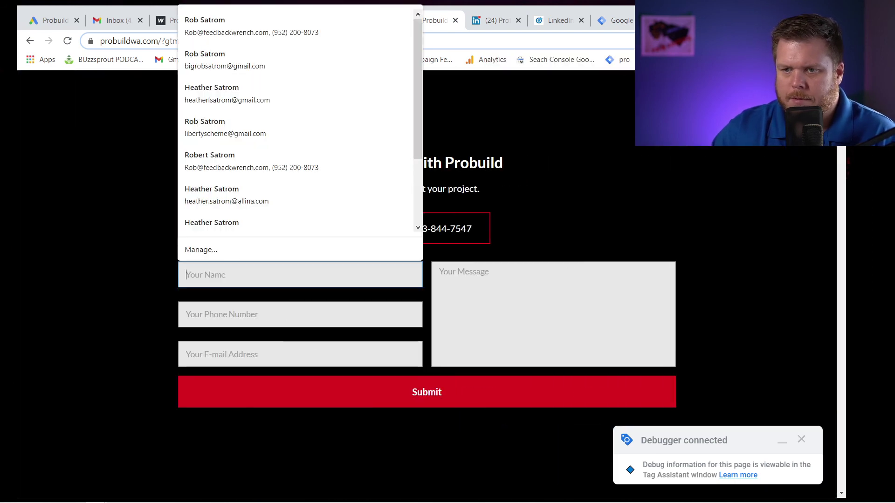
pyautogui.write('rob')
pyautogui.click(187, 314)
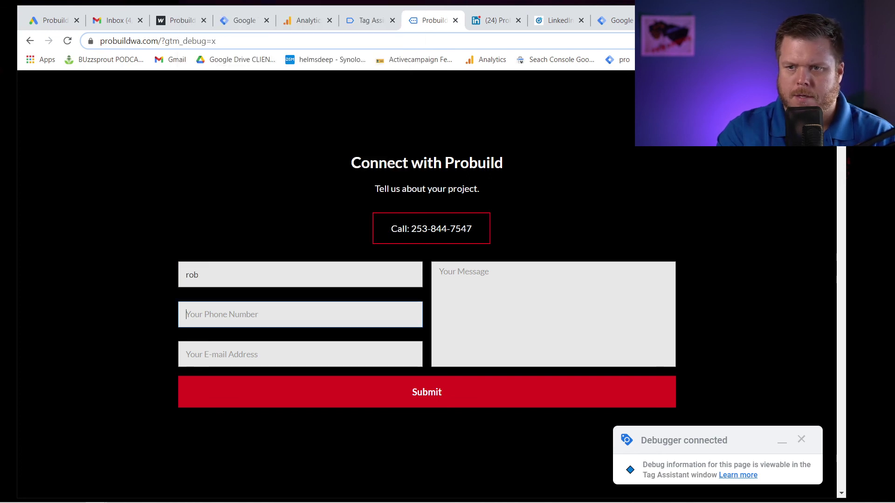
pyautogui.write('test')
pyautogui.press('Tab')
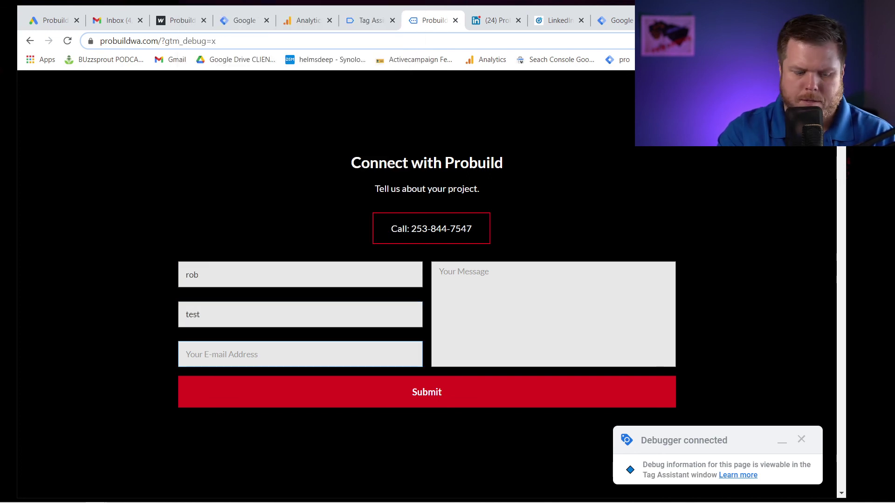
pyautogui.write('rob@!')
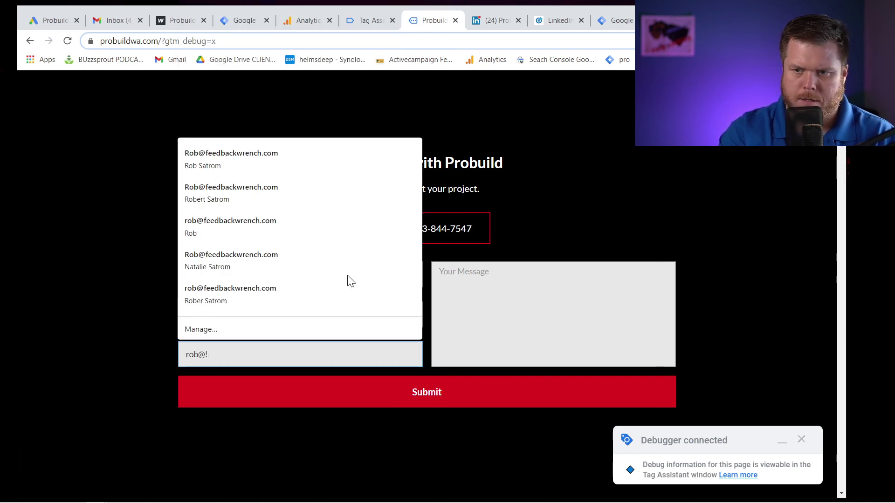
pyautogui.press('BackSpace')
pyautogui.click(354, 270)
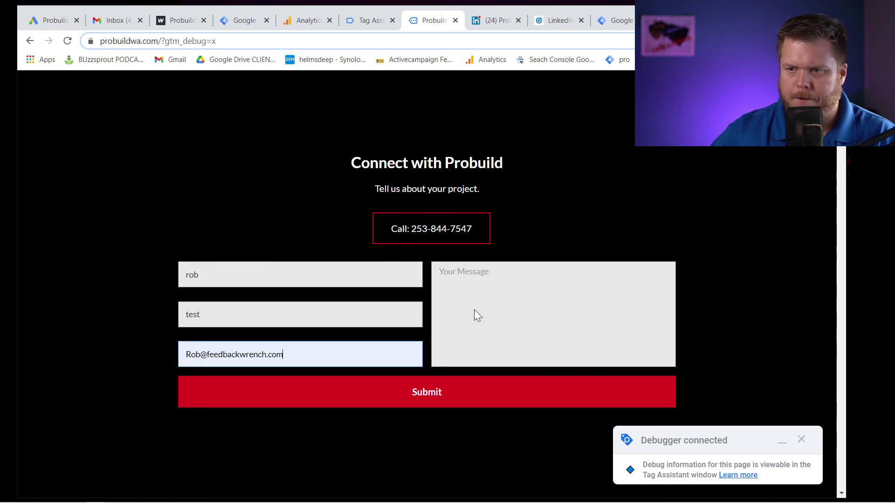
# Add the message 'test', submit the contact form, and go to Tag Assistant.
pyautogui.click(590, 407)
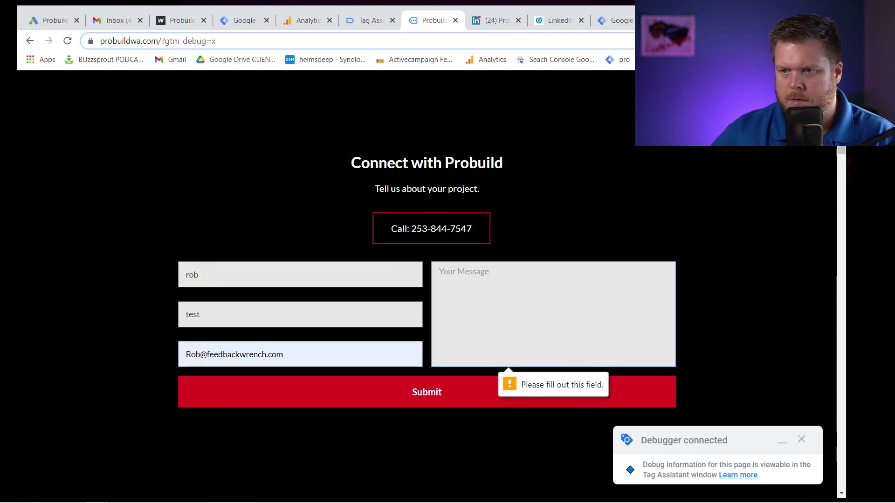
pyautogui.write('test')
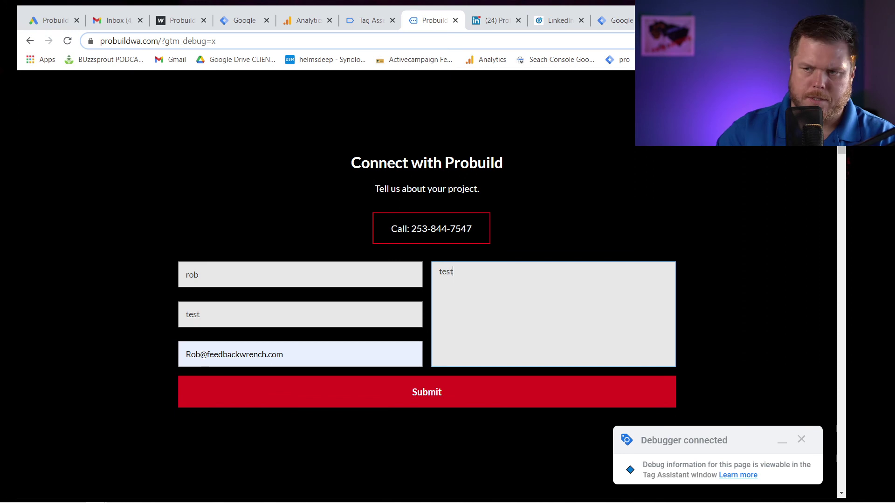
pyautogui.click(557, 392)
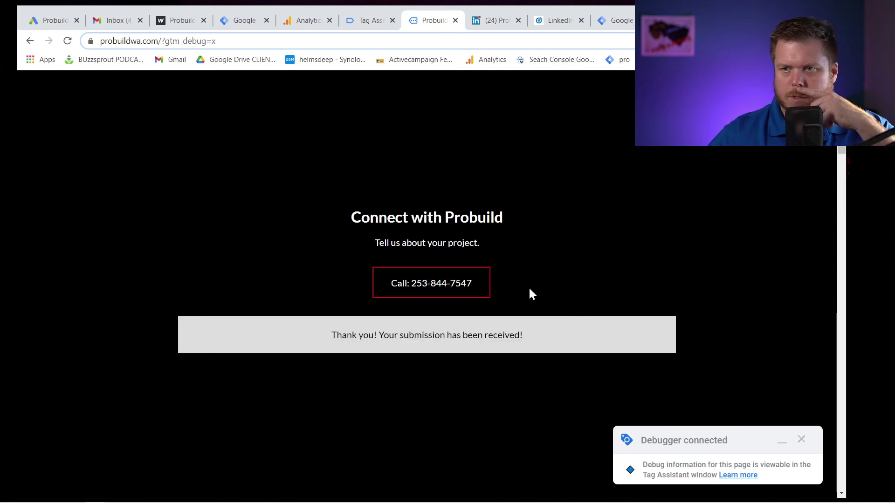
pyautogui.click(372, 27)
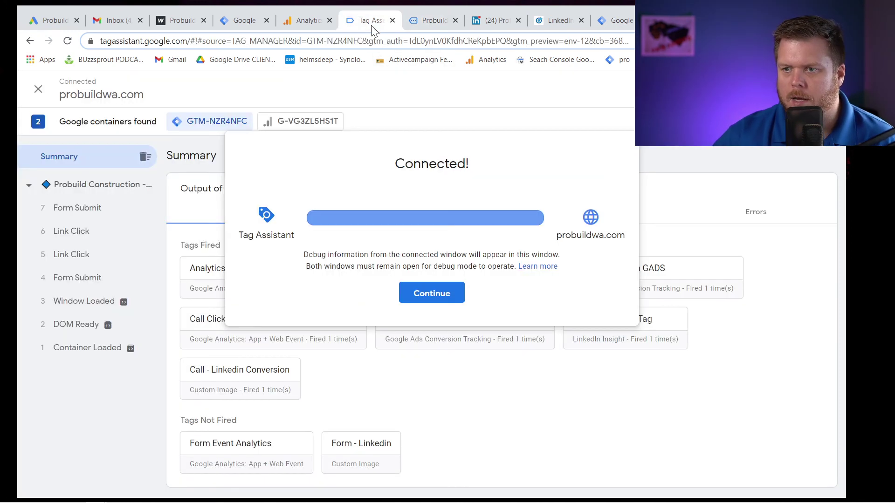
# Dismiss the Connected notice and confirm Form - Linkedin fired on Form Submit, then view LinkedIn conversions.
pyautogui.click(448, 294)
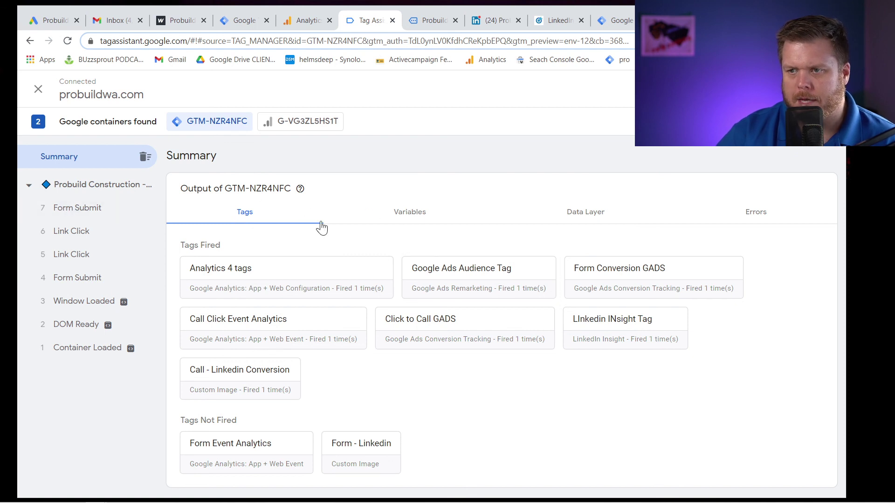
pyautogui.click(88, 192)
pyautogui.click(81, 210)
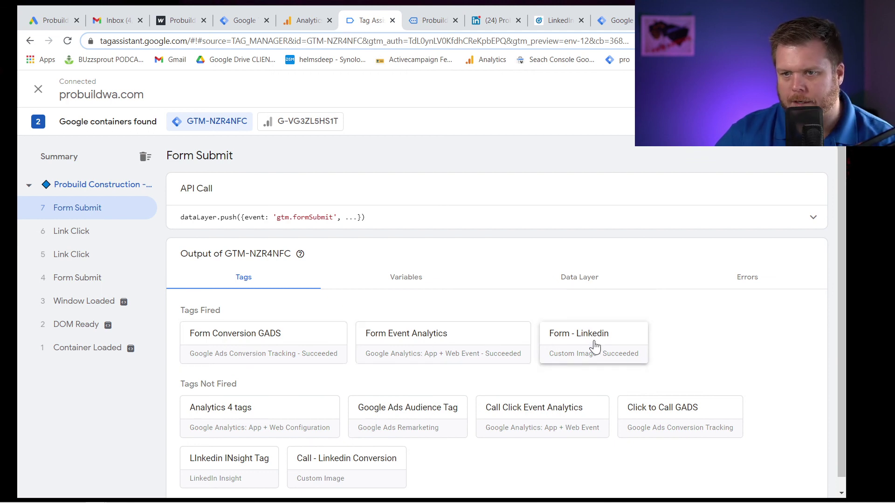
pyautogui.click(497, 19)
pyautogui.click(572, 21)
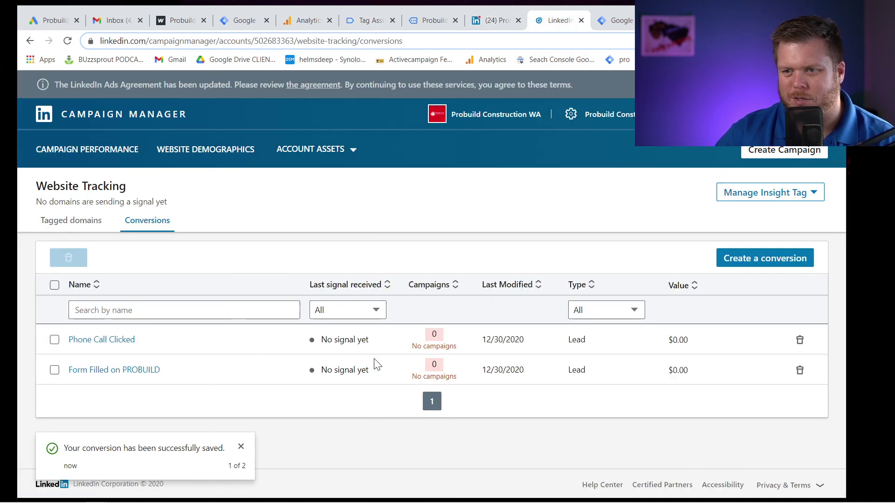
# Reload Conversions to check that a domain now sends a signal, then go to Website Demographics.
pyautogui.click(67, 41)
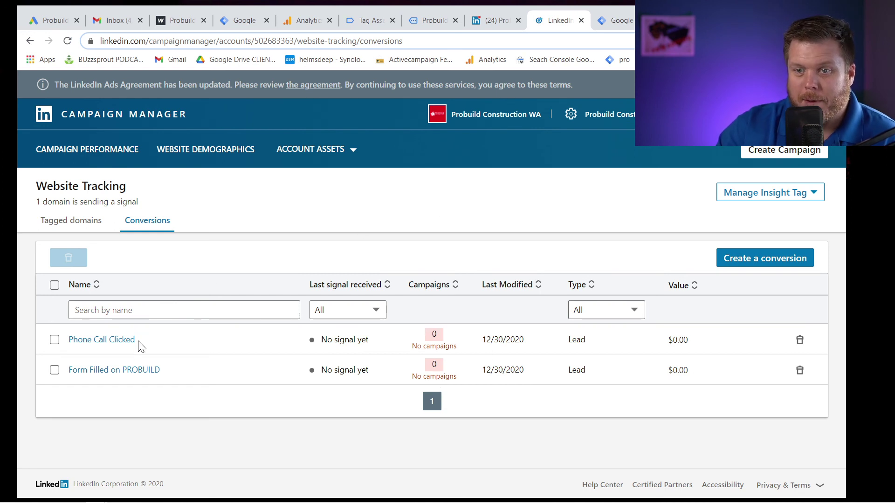
pyautogui.click(326, 155)
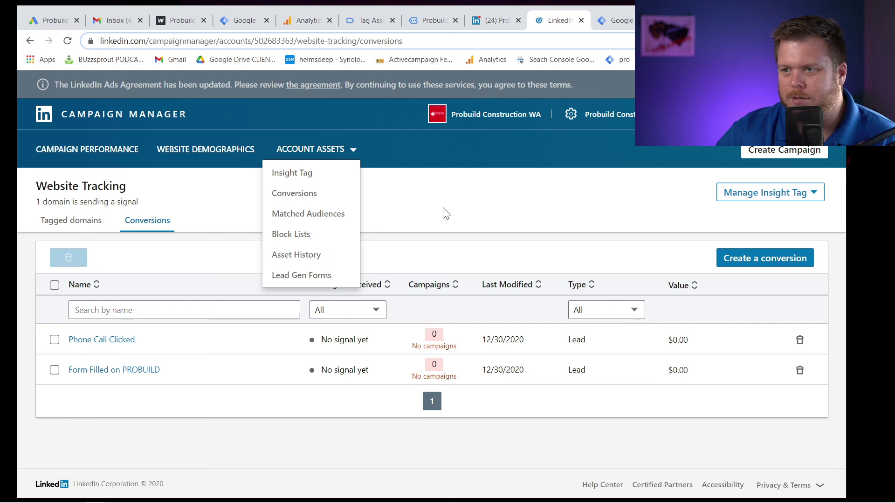
pyautogui.press('Escape')
pyautogui.hotkey('shift', 'Tab')
pyautogui.press('Return')
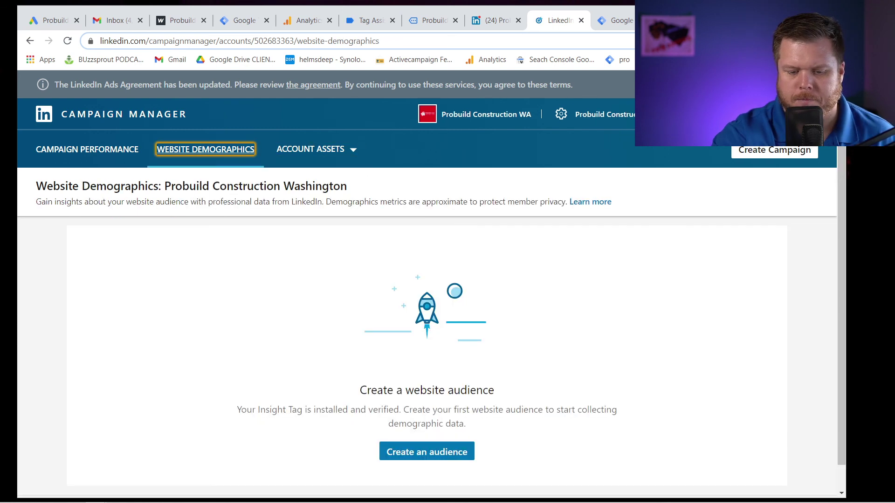
# Start a website audience named '30 Day website traffic' and select the Probuild site's address.
pyautogui.click(273, 224)
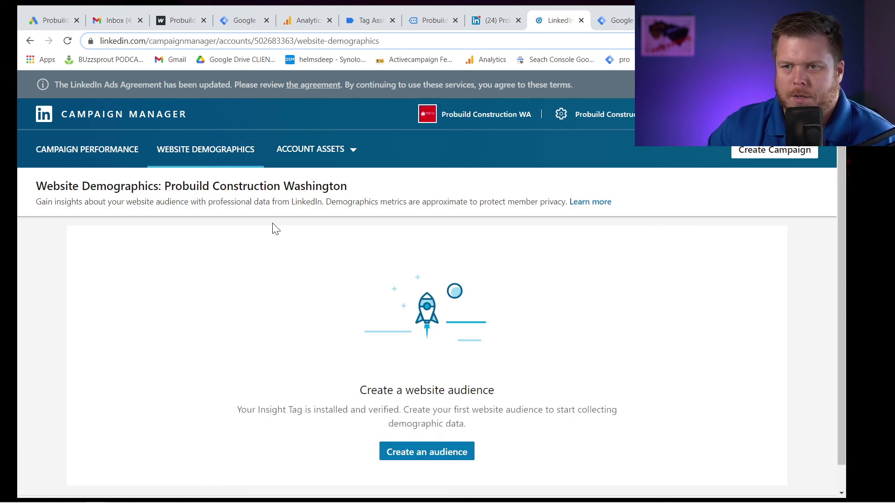
pyautogui.click(451, 453)
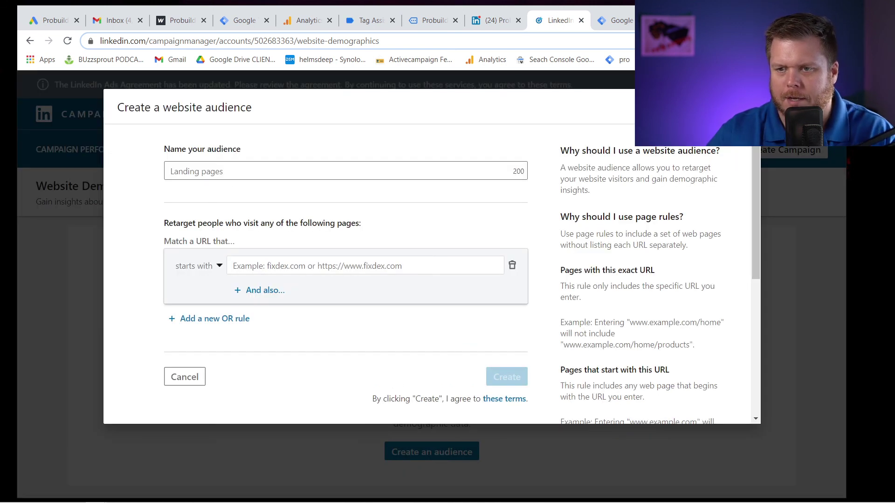
pyautogui.click(224, 171)
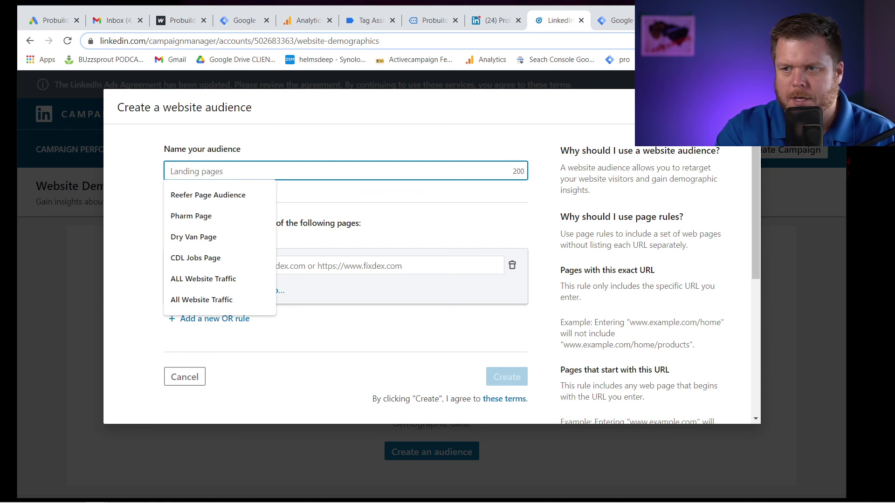
pyautogui.write('30 ')
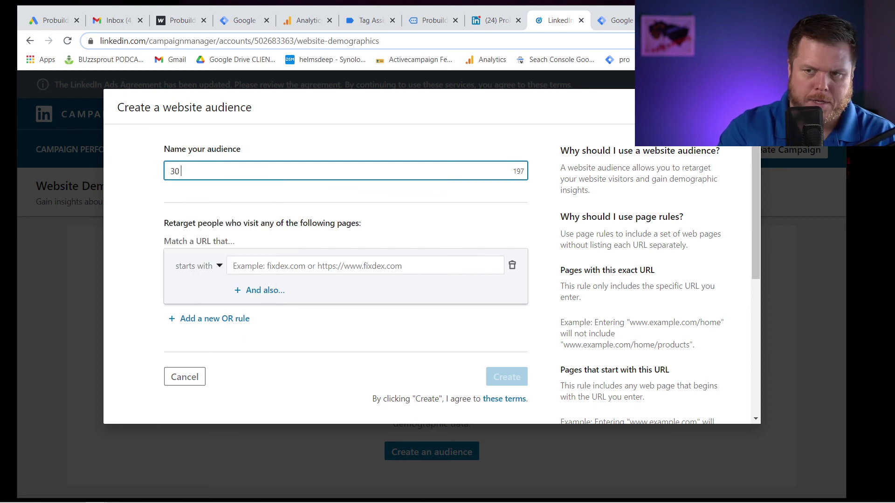
pyautogui.write('Day website t')
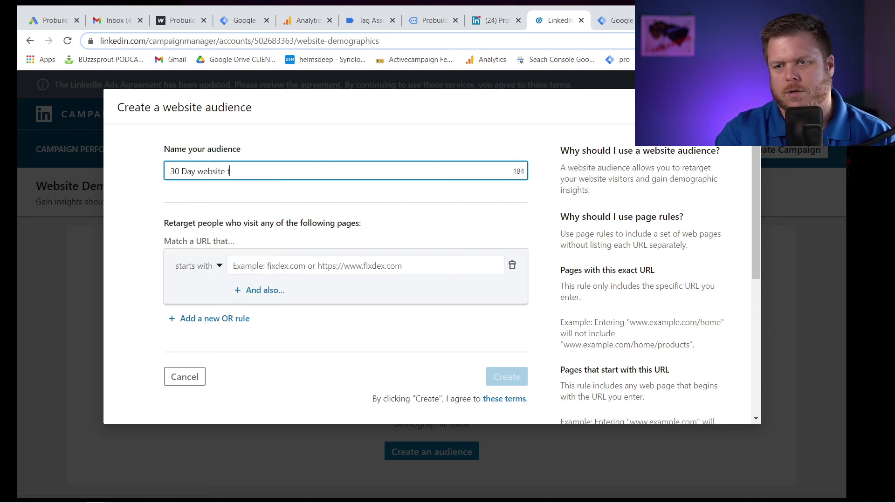
pyautogui.write('raffic')
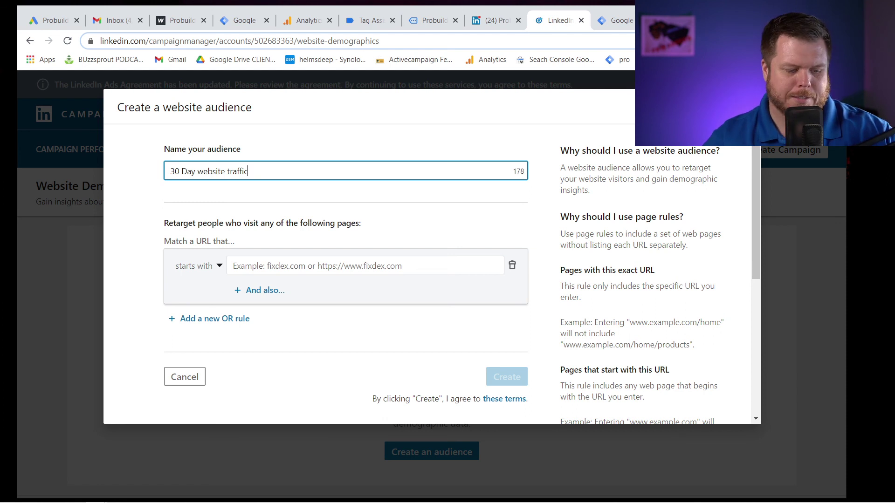
pyautogui.click(288, 115)
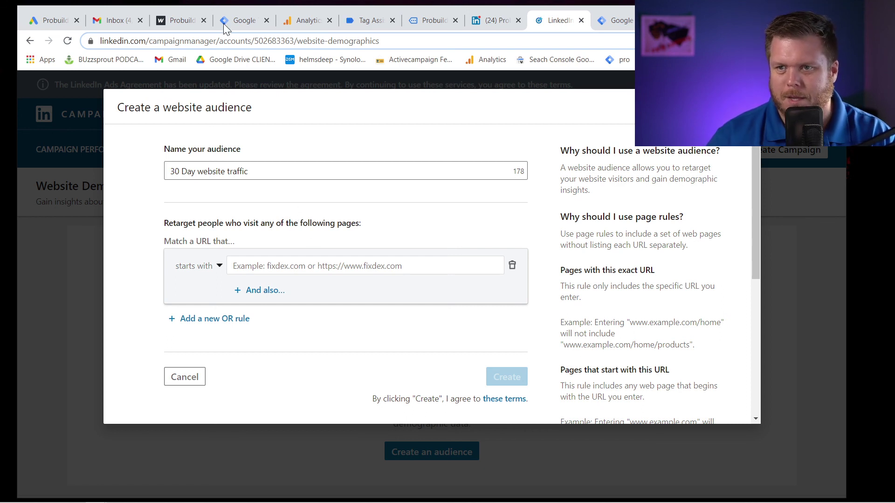
pyautogui.click(182, 20)
pyautogui.click(129, 40)
pyautogui.hotkey('ctrl', 'c')
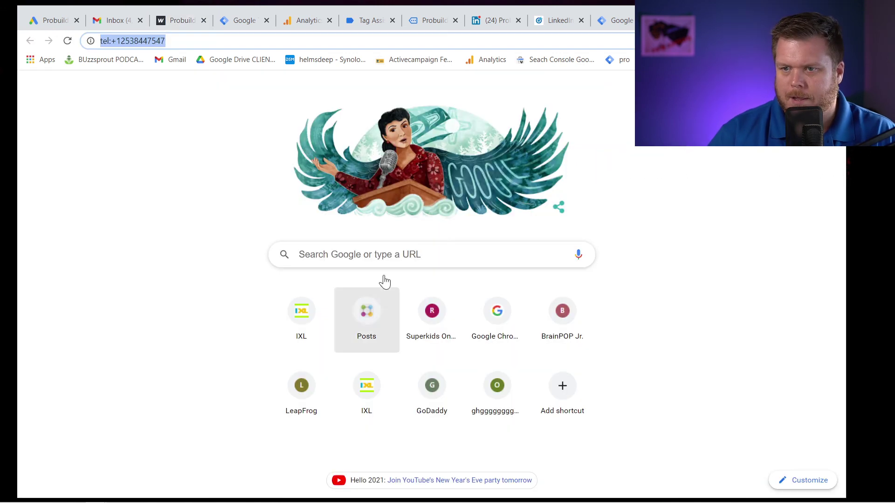
pyautogui.click(562, 21)
pyautogui.click(354, 266)
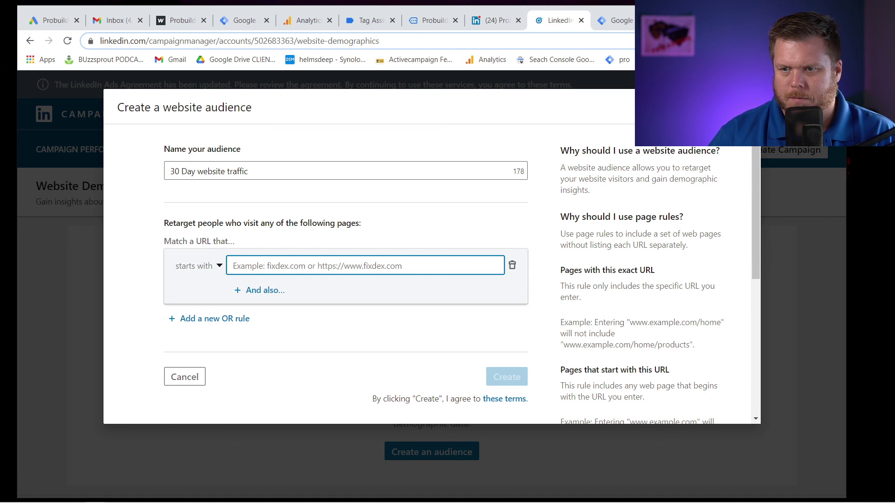
pyautogui.hotkey('ctrl', 'v')
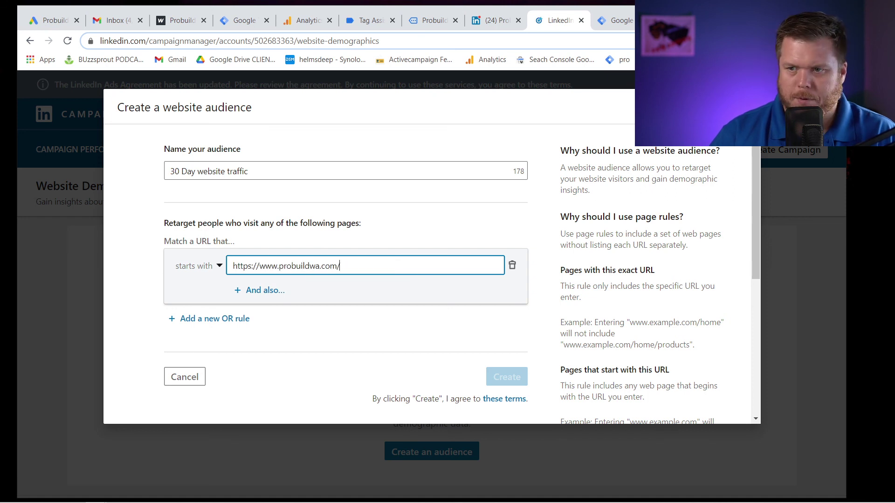
pyautogui.click(195, 269)
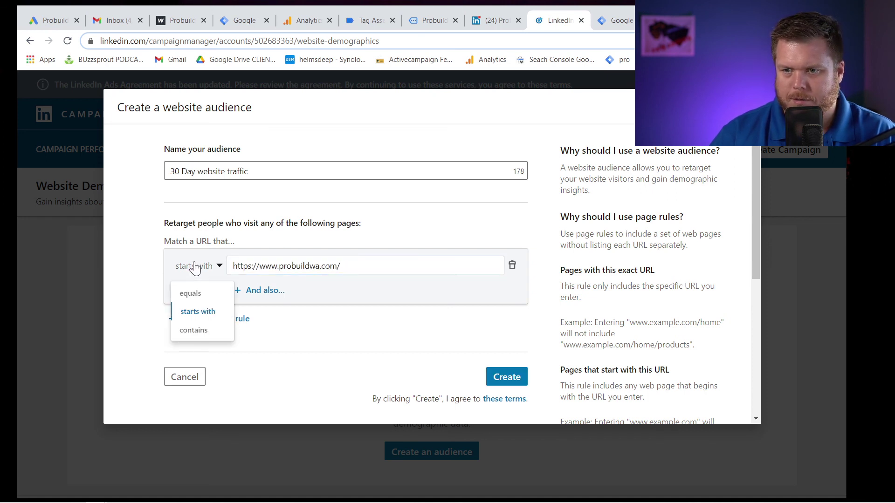
pyautogui.click(197, 312)
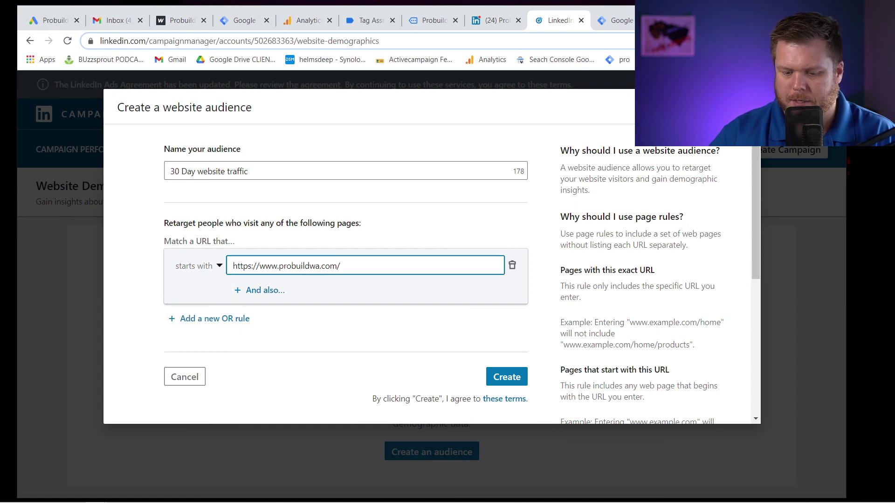
pyautogui.click(216, 269)
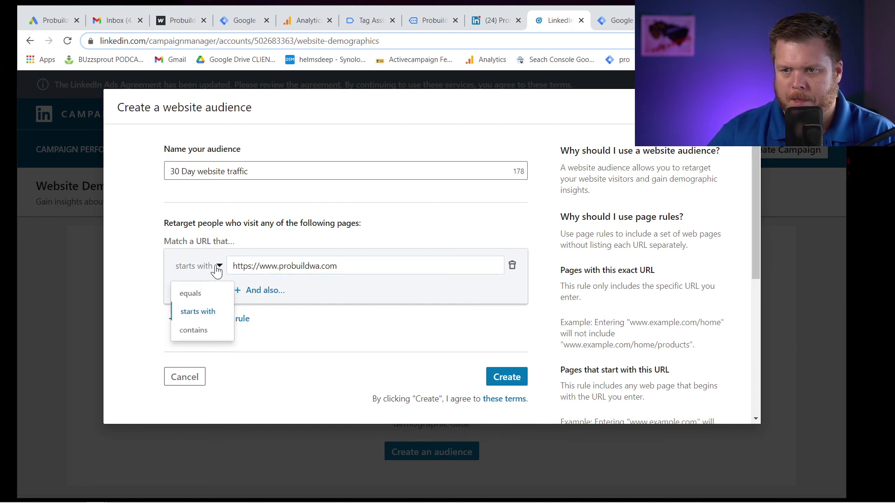
pyautogui.click(209, 331)
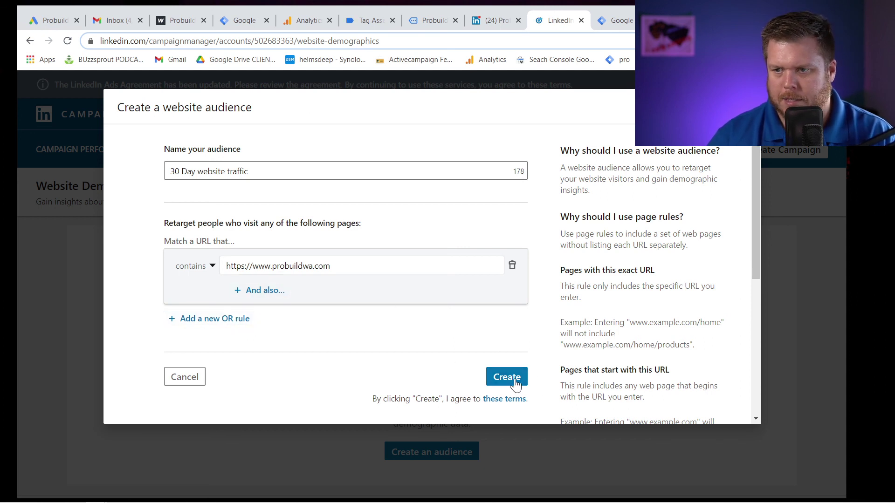
pyautogui.click(234, 319)
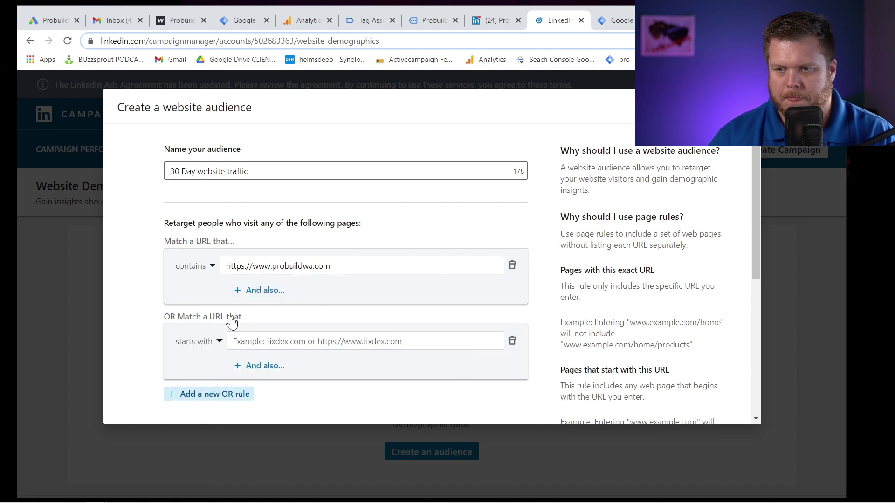
pyautogui.click(512, 342)
pyautogui.click(511, 379)
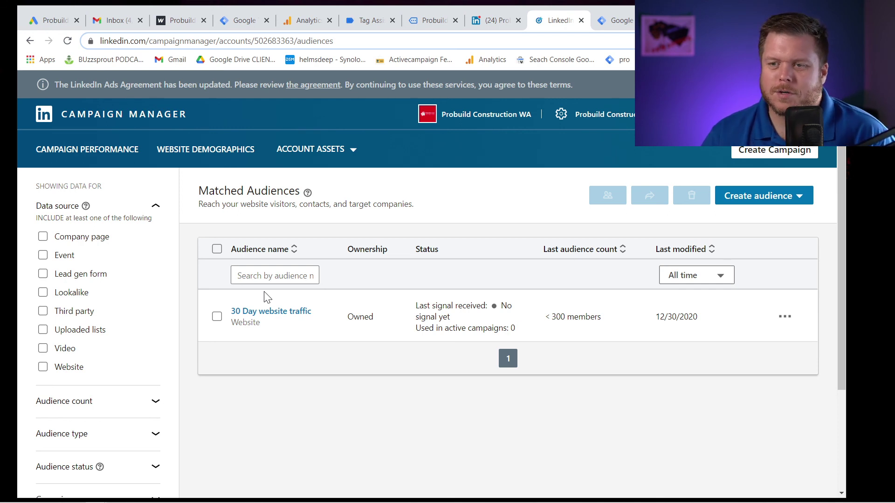
# Go to Campaign Performance to view the Default Campaign Group.
pyautogui.click(82, 142)
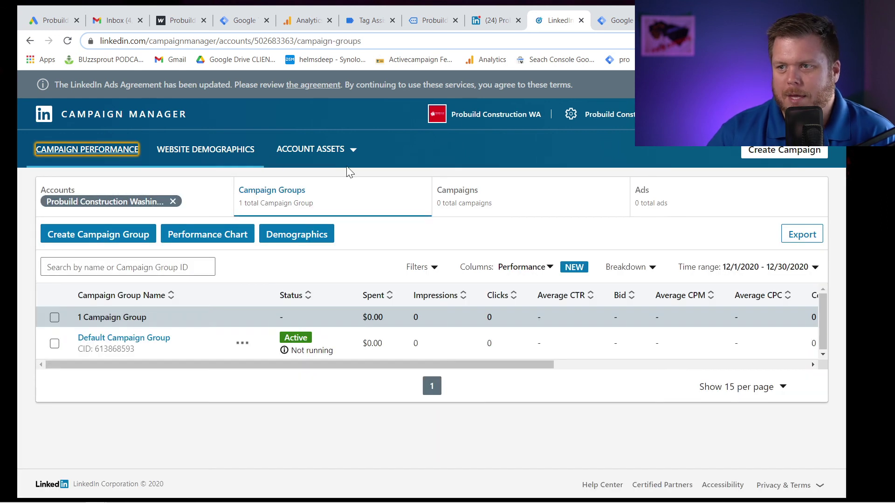